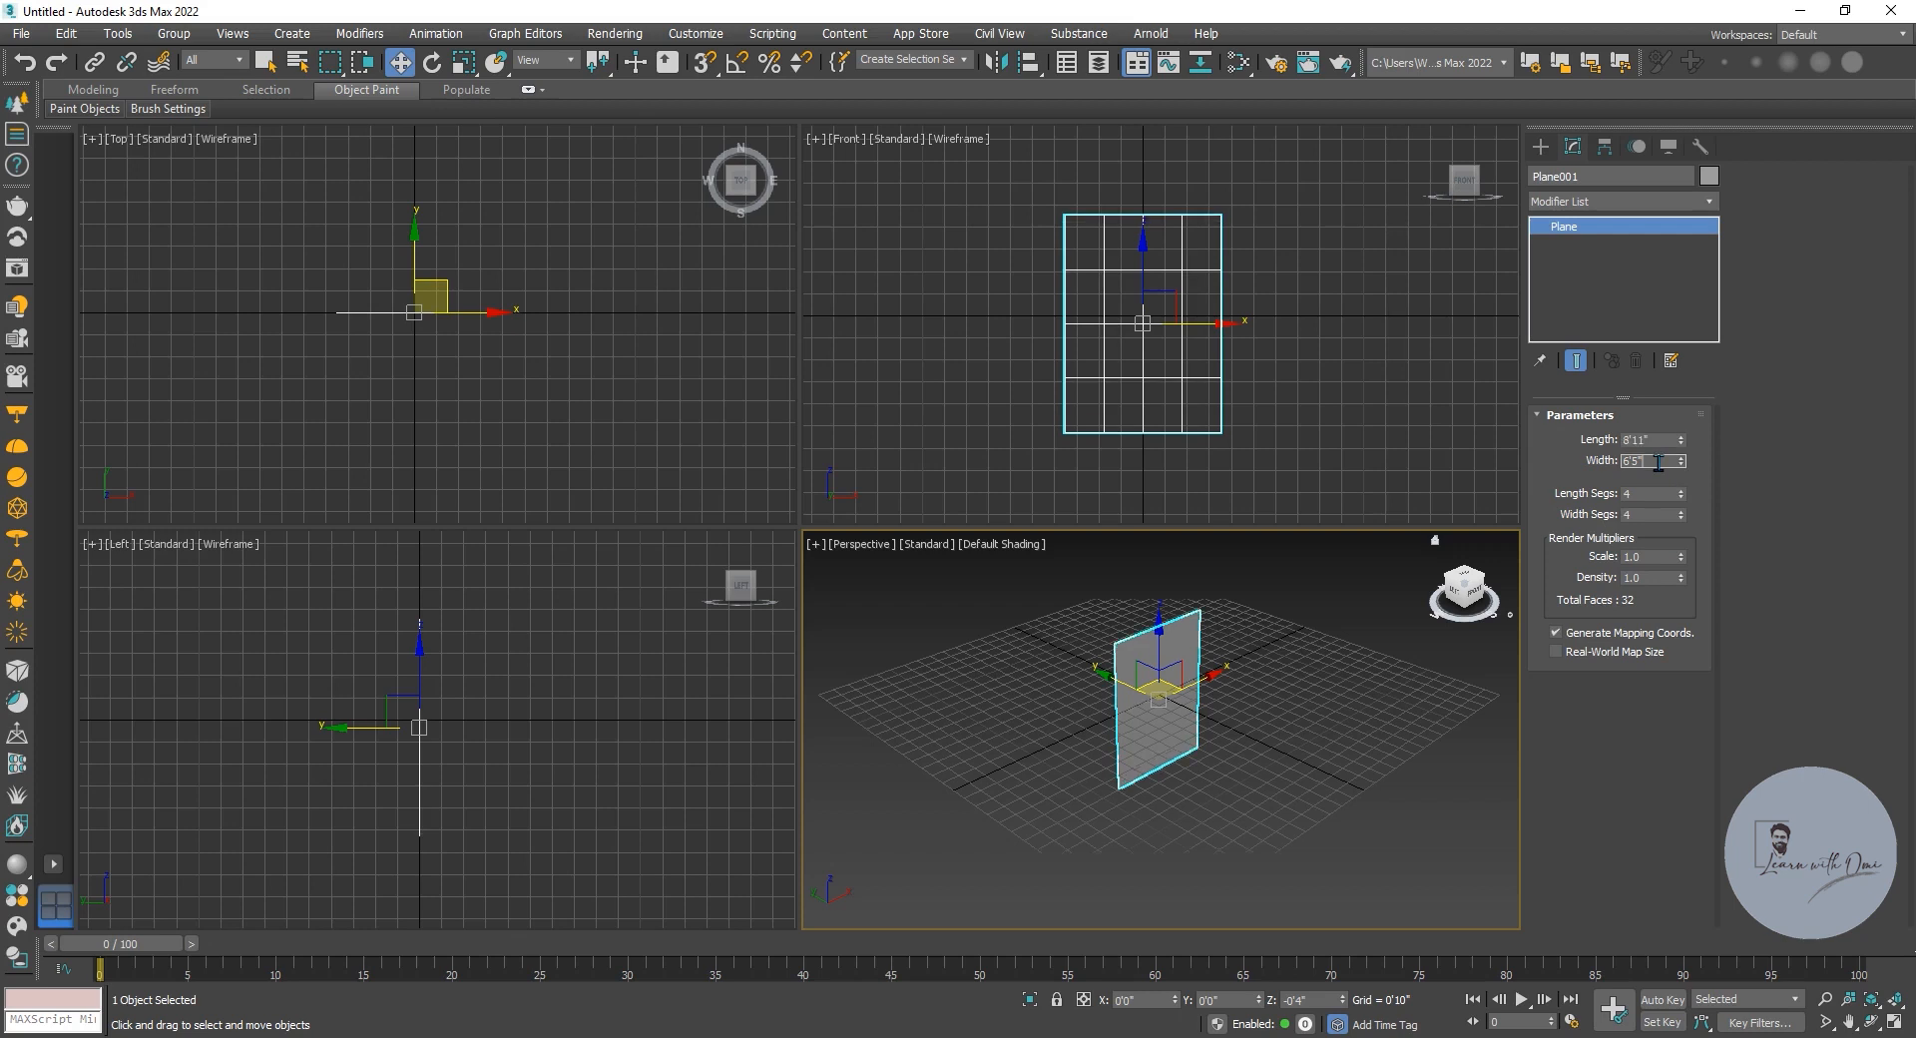
- Set the plane's width to 6'0" and both its length and width segments to 60
type("6")
key("Return")
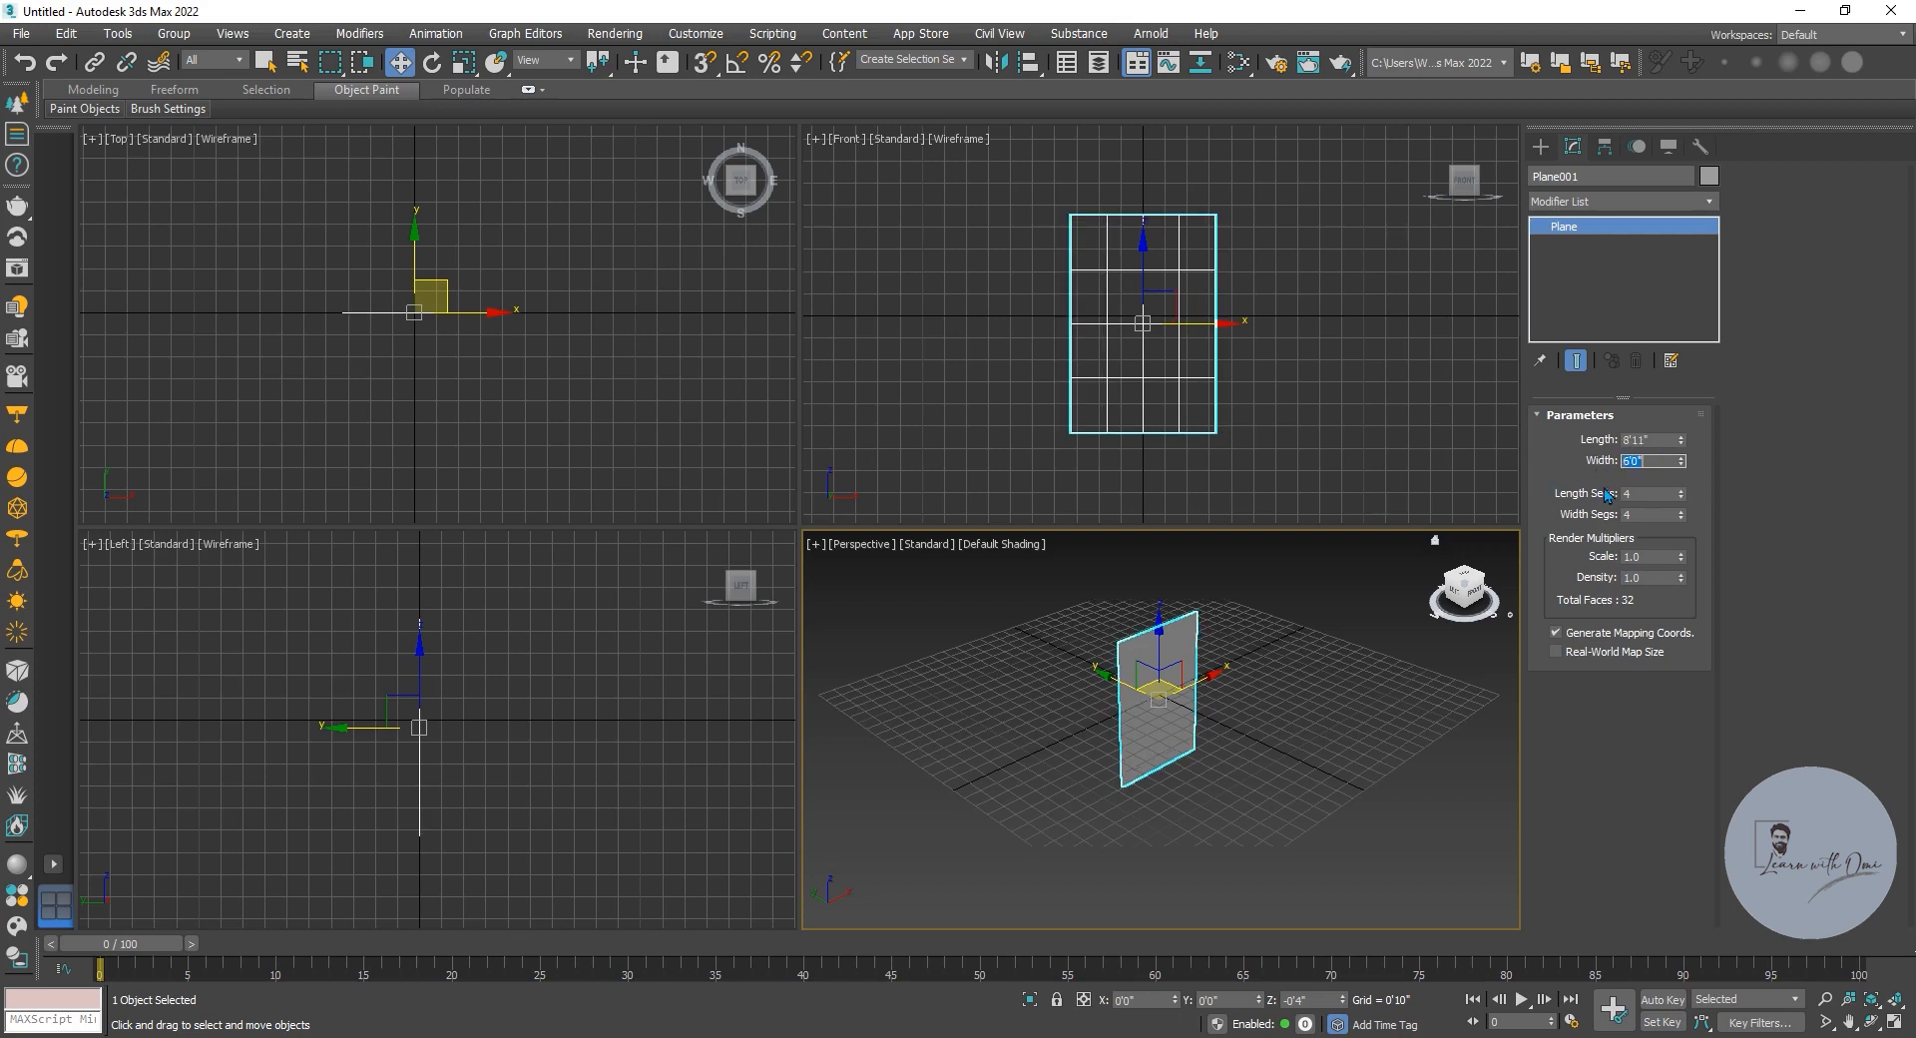
scroll(1118, 344, "up", 2)
scroll(1118, 343, "down", 1)
right_click(1118, 344)
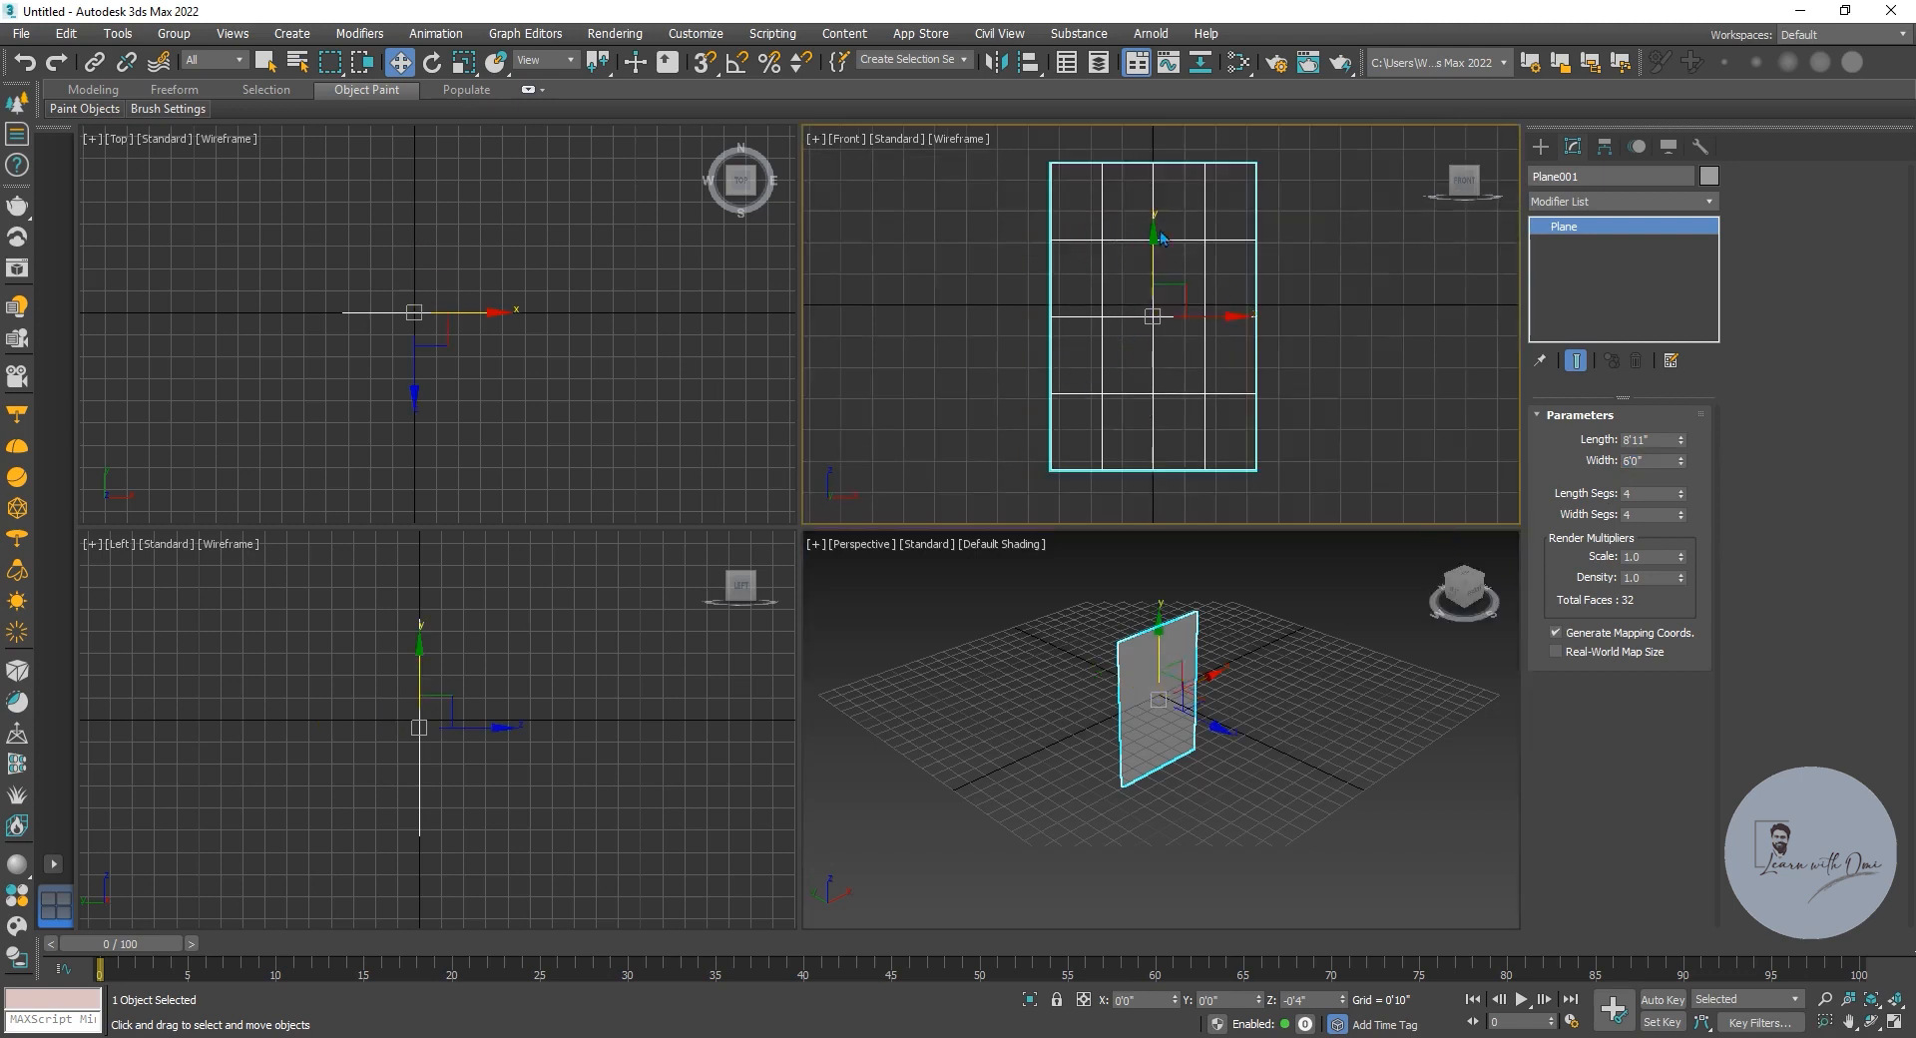
middle_click_drag(1098, 319, 1032, 311)
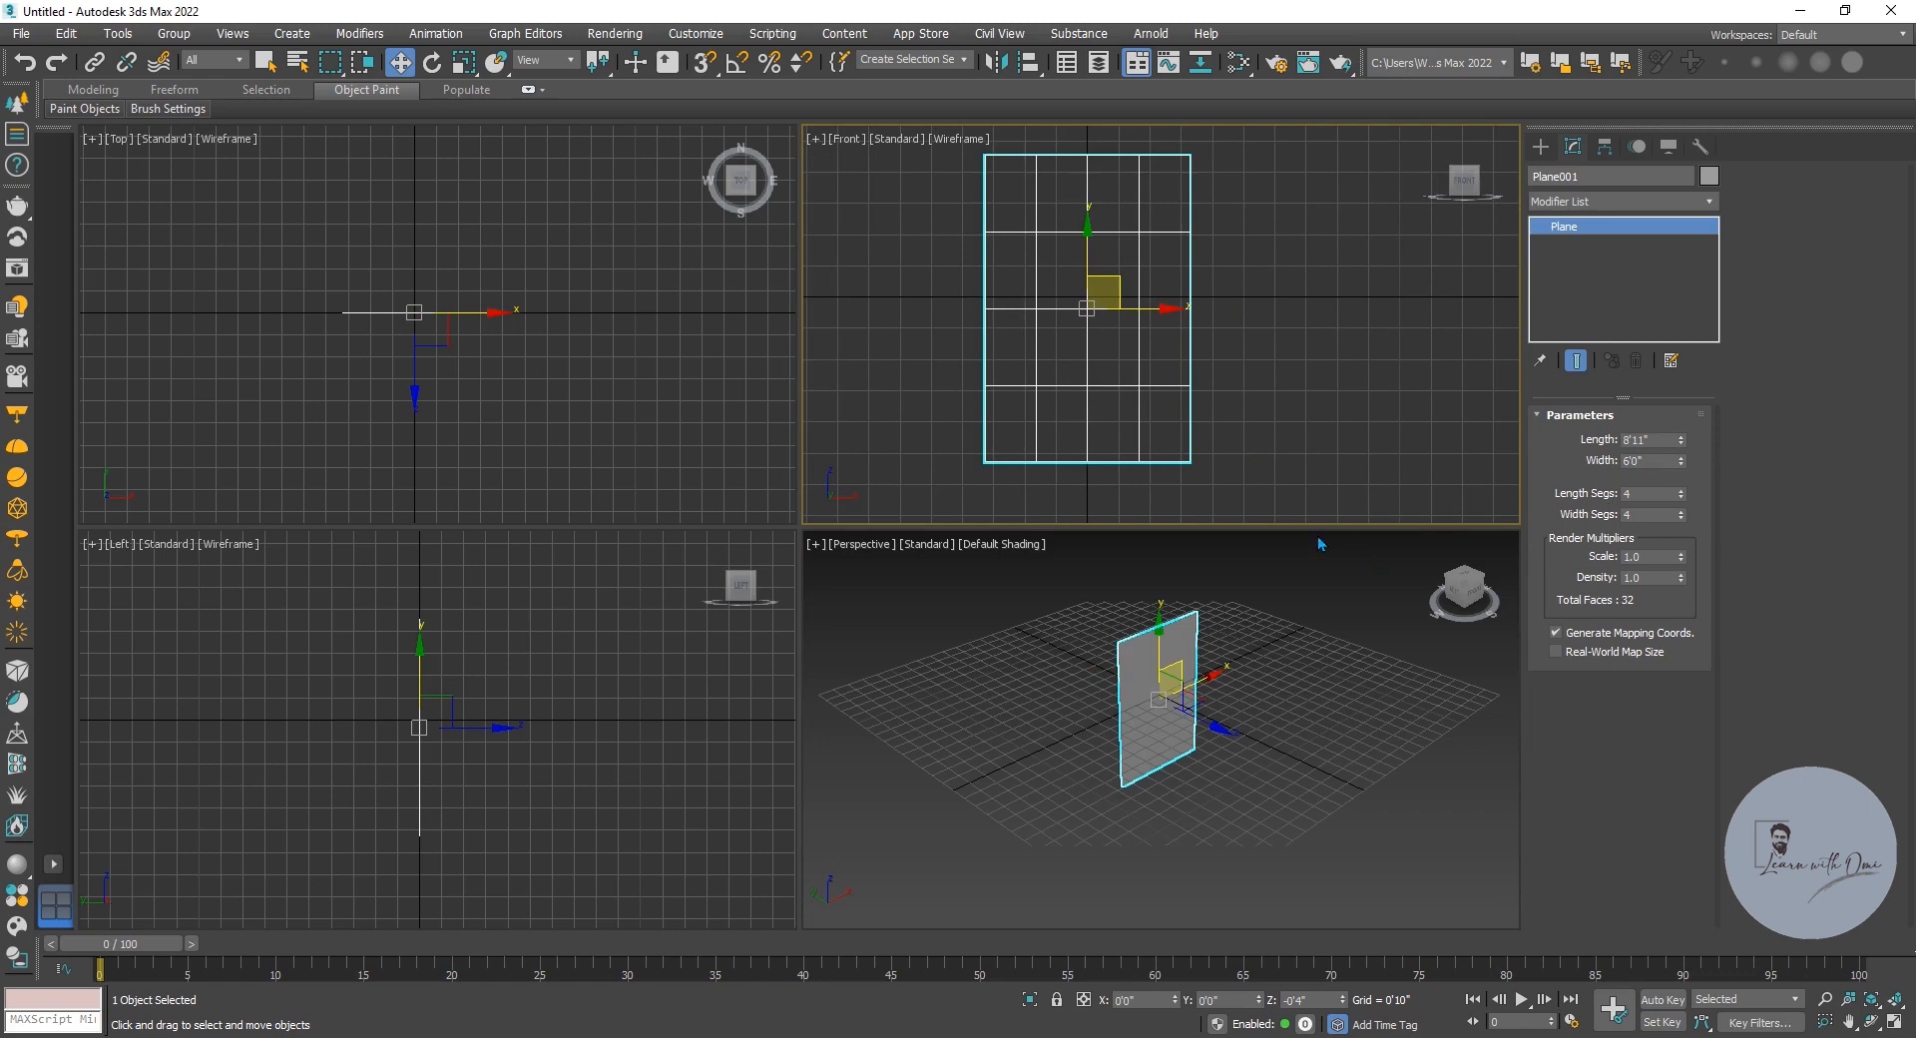
scroll(998, 289, "up", 5)
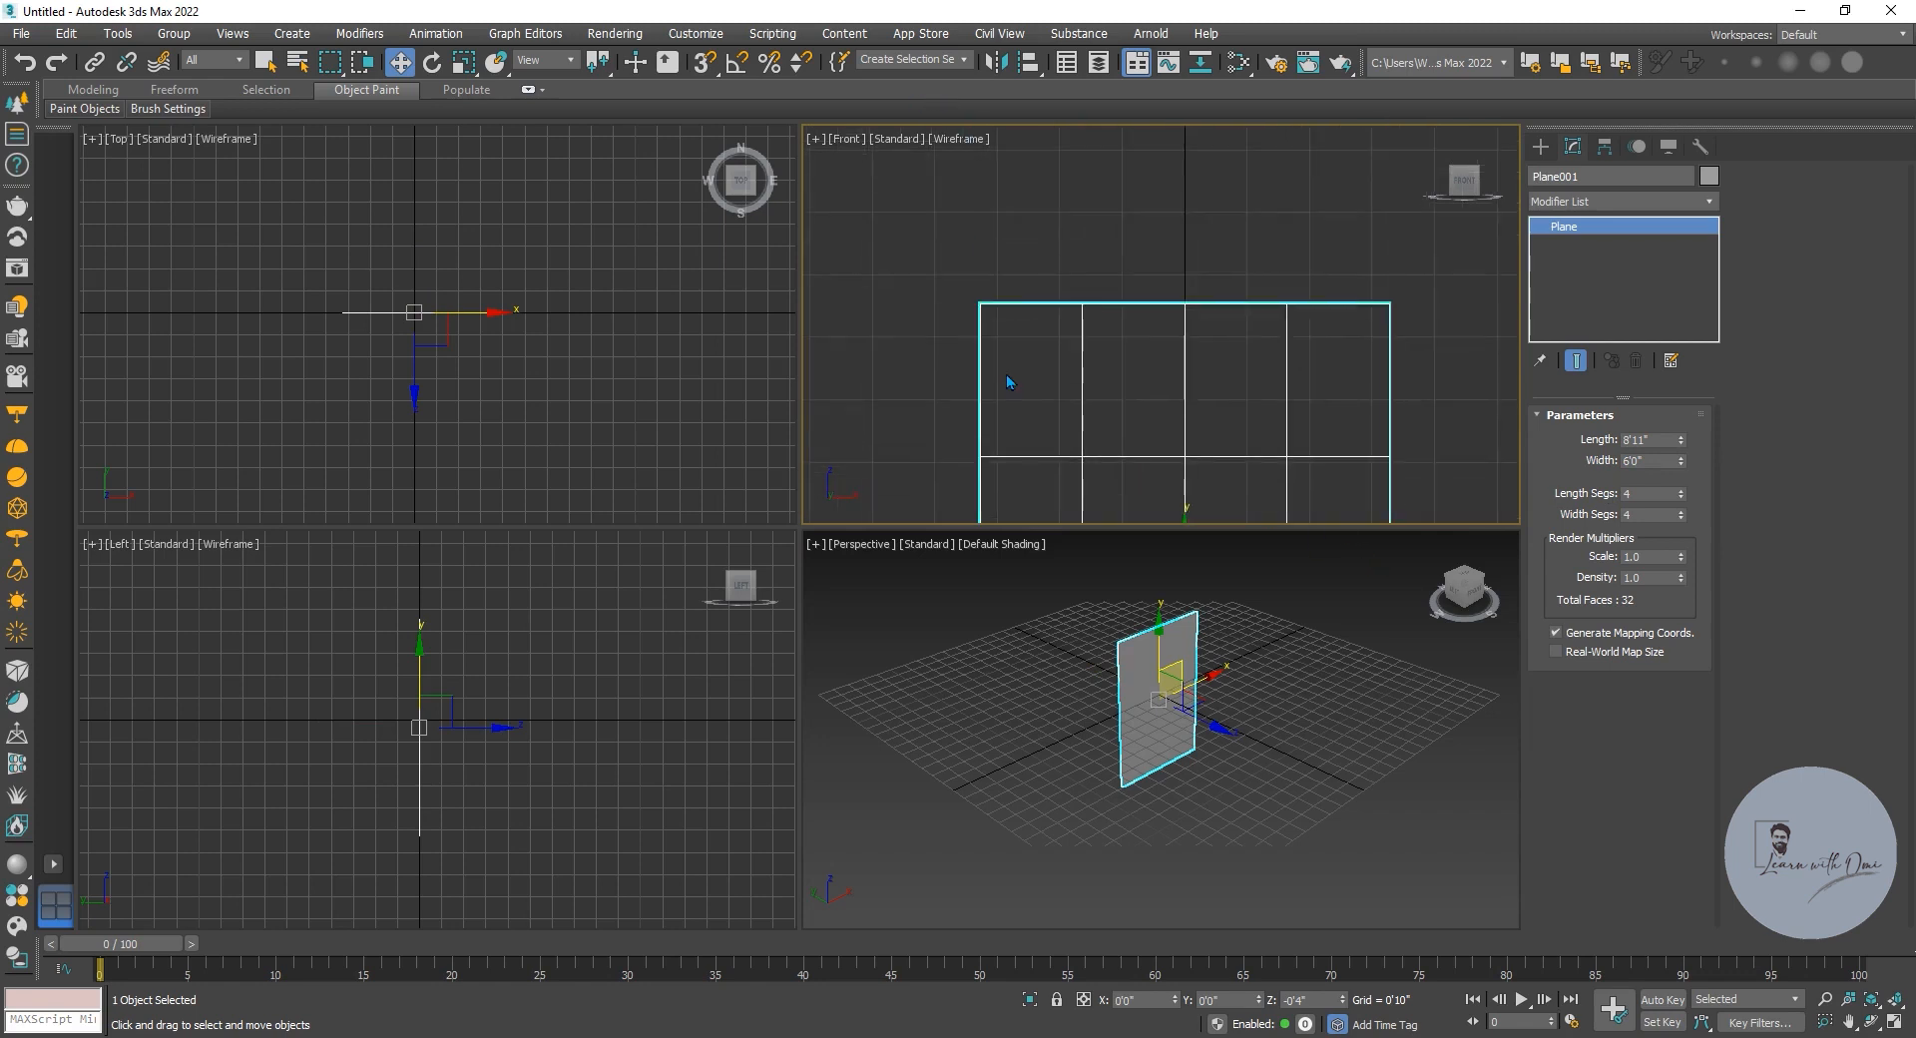
scroll(1009, 371, "down", 2)
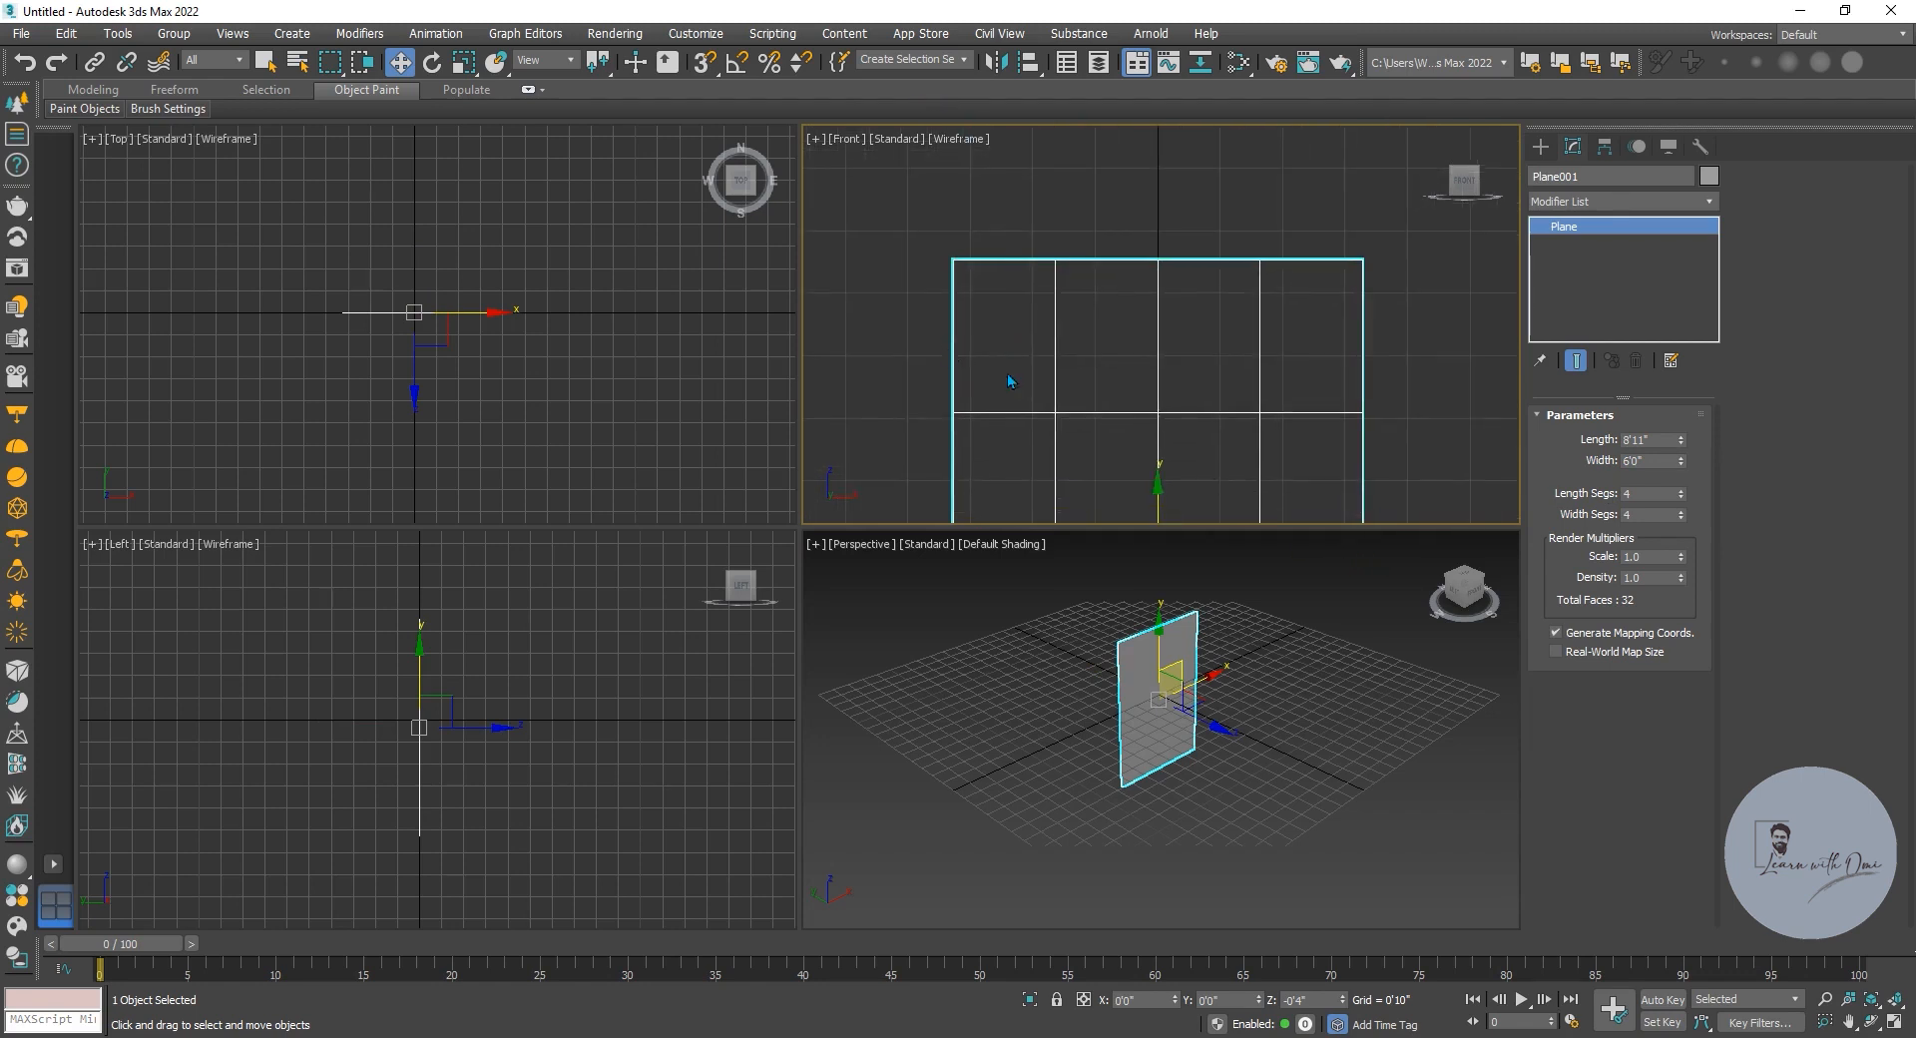
scroll(1116, 400, "down", 5)
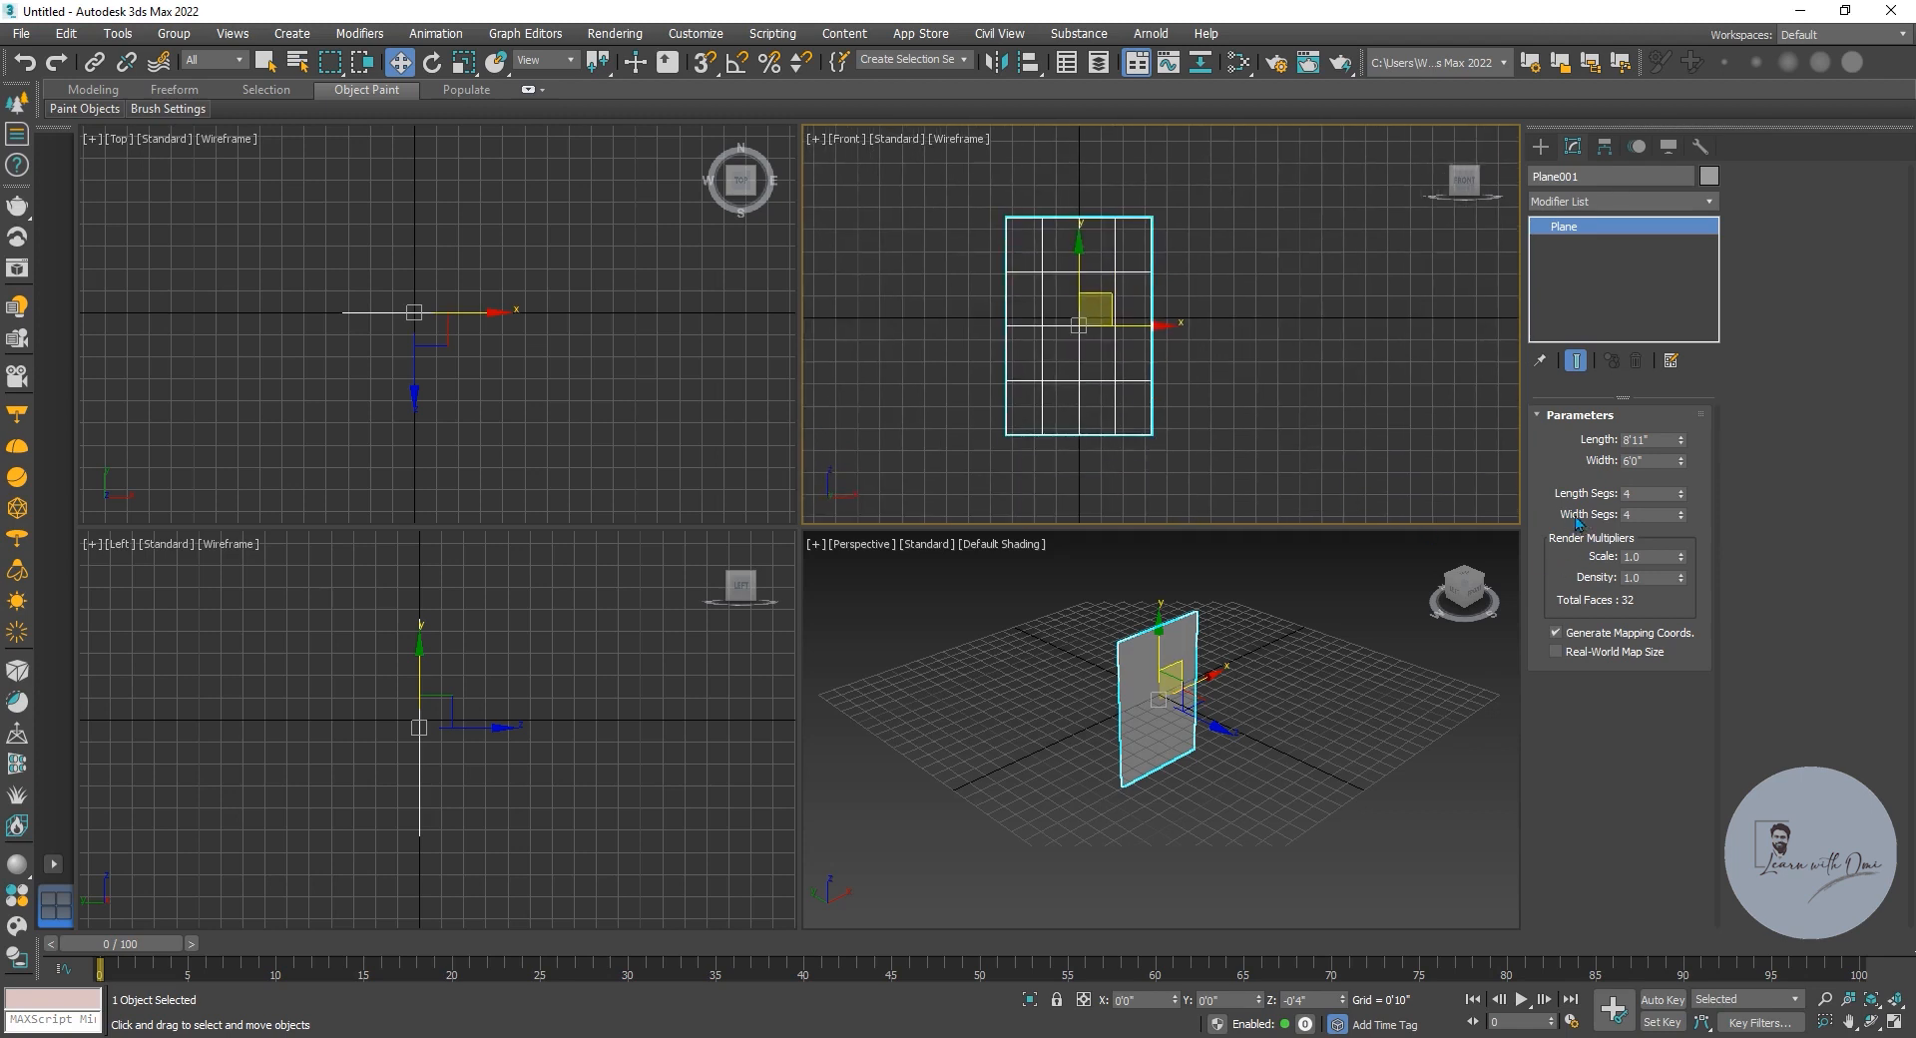
left_click(1662, 494)
key("Tab")
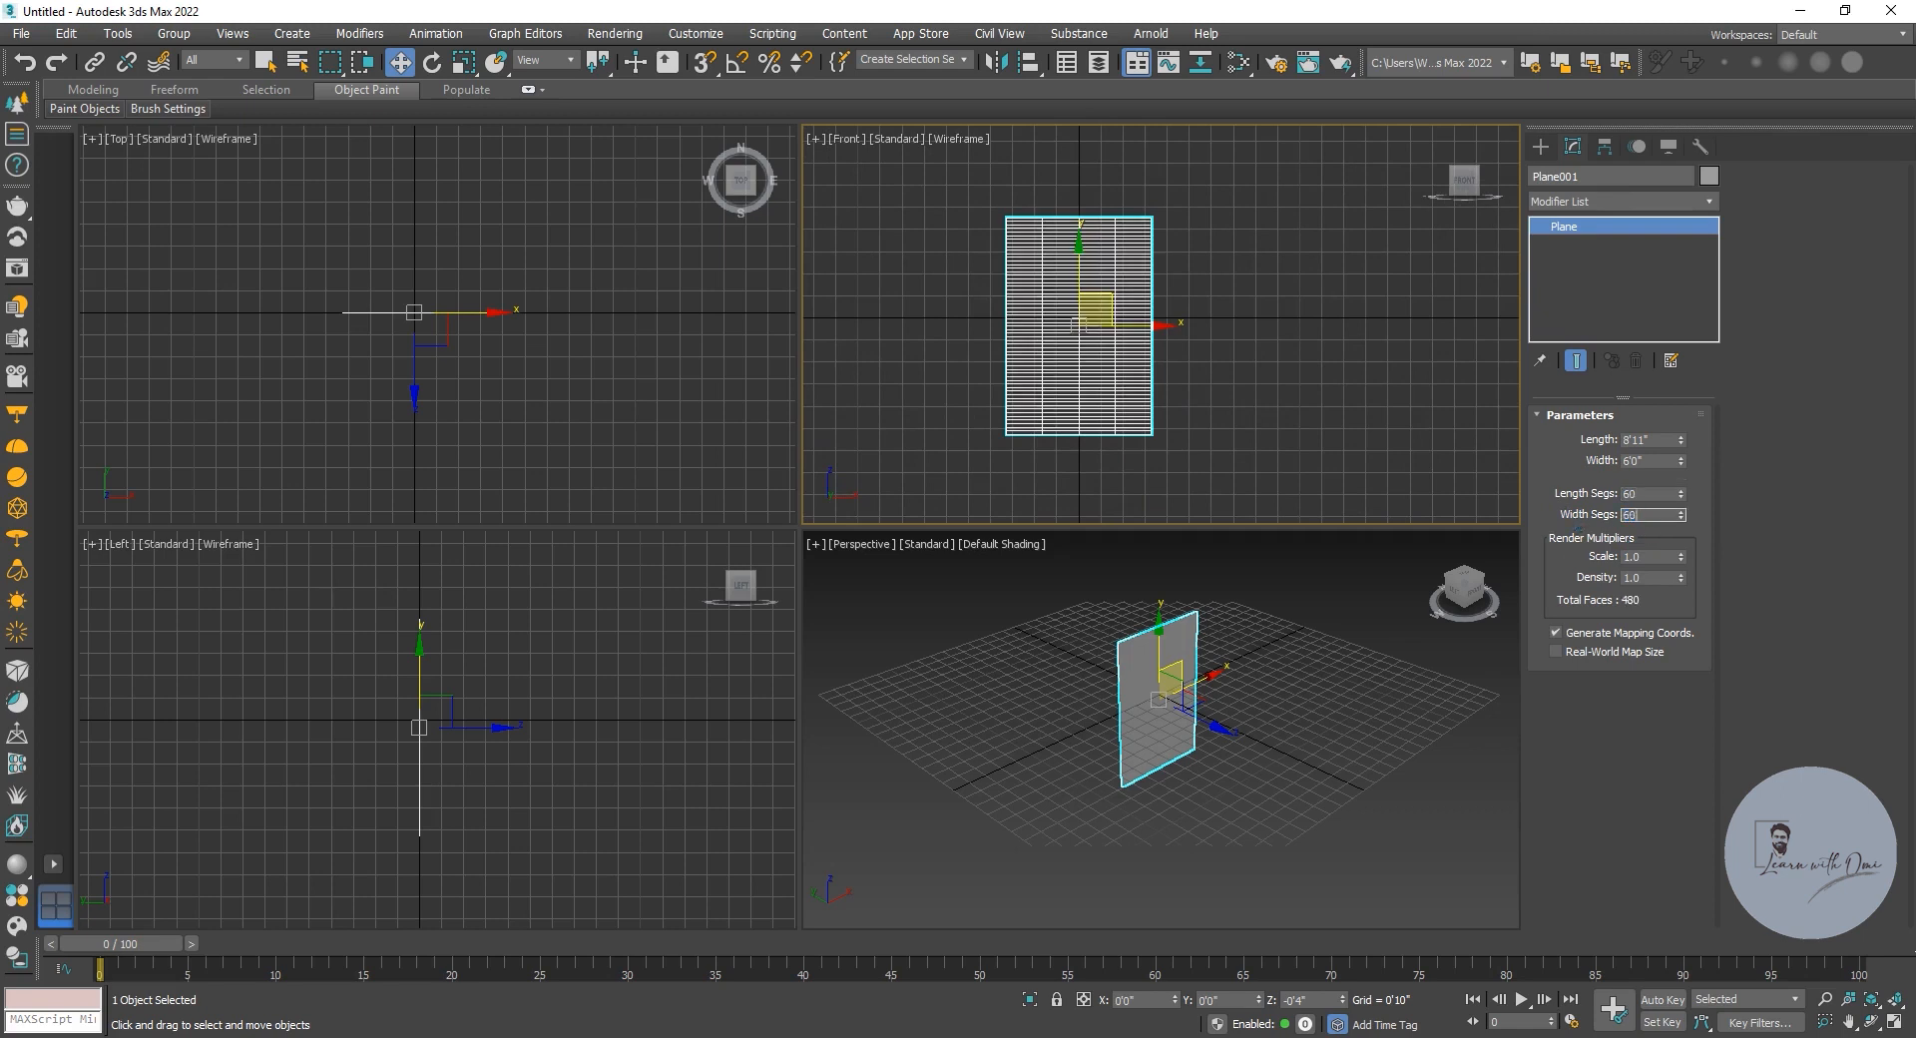
left_click(1666, 495)
middle_click_drag(1103, 370, 1105, 377)
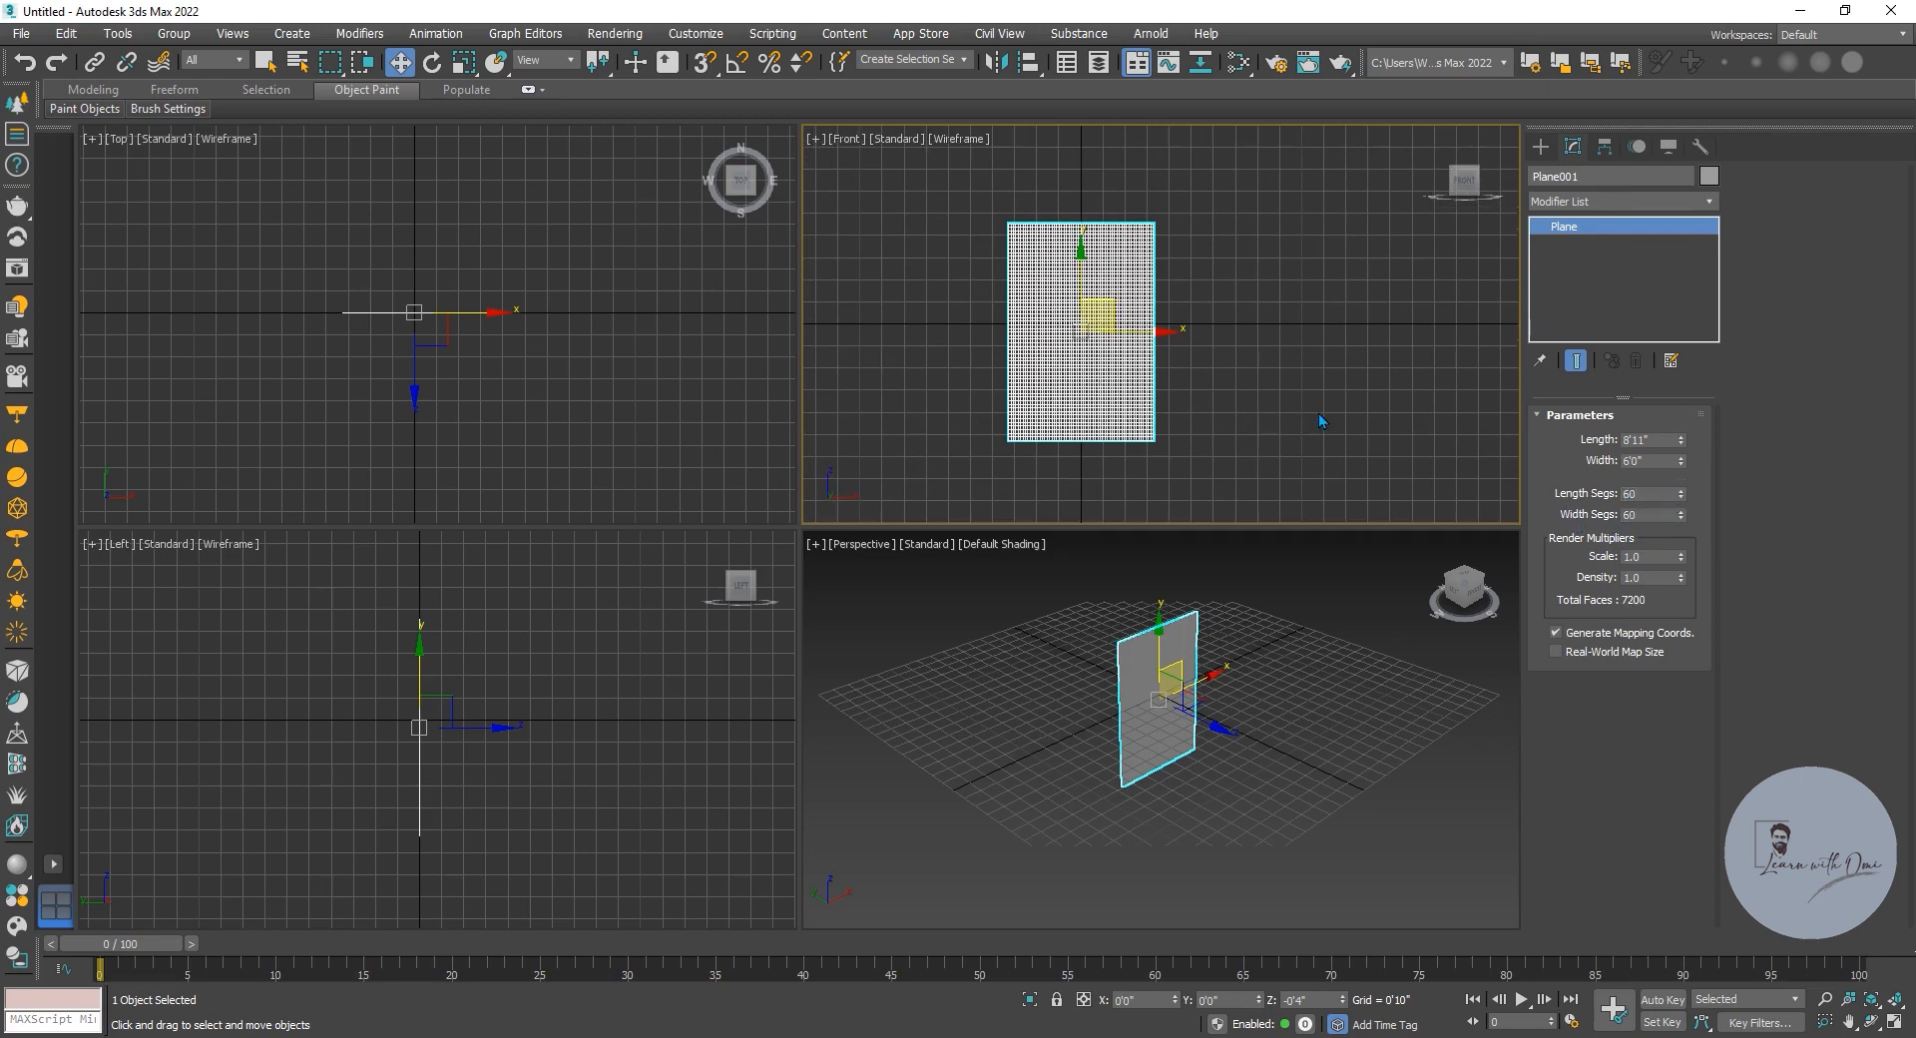
- Draw a box about 0'10" long, 7'3" wide and 0'4" deep across the plane's upper edge in the front view
left_click(1540, 146)
left_click(1248, 295)
left_click(1569, 282)
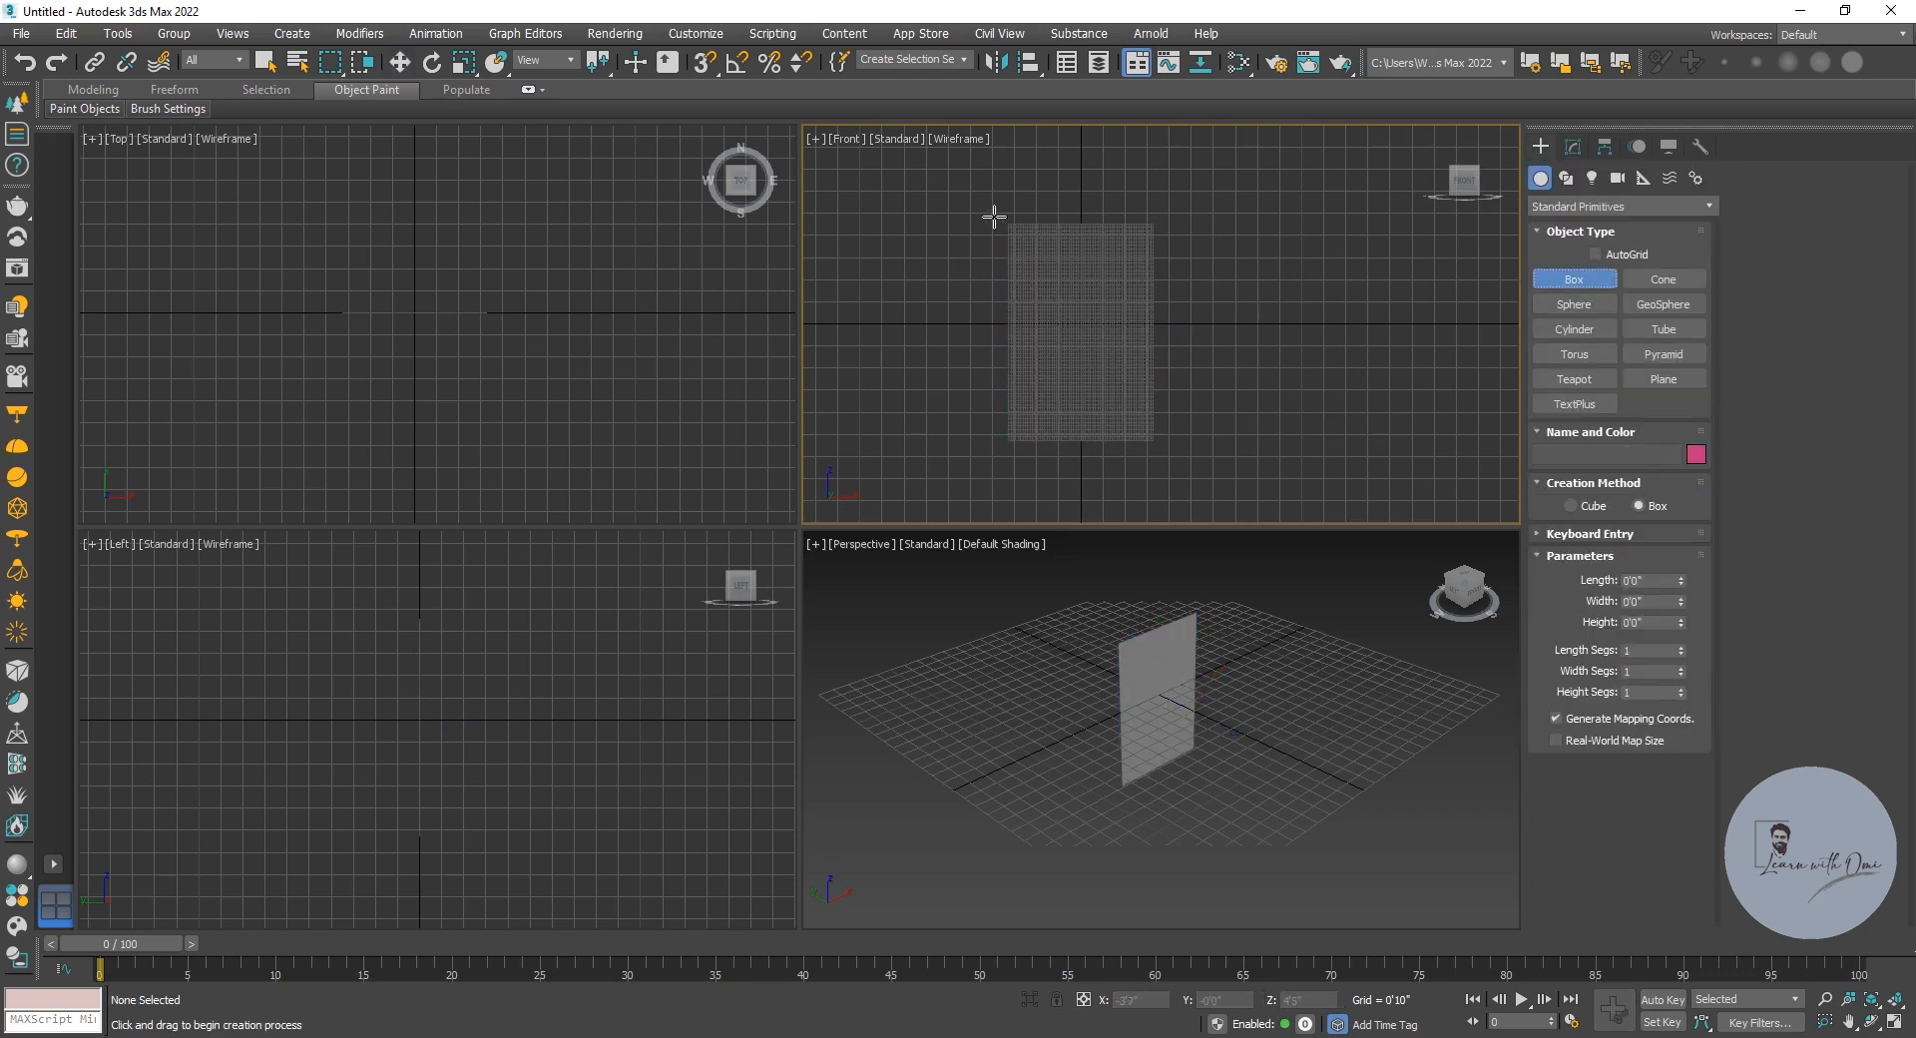
left_click_drag(993, 207, 1169, 239)
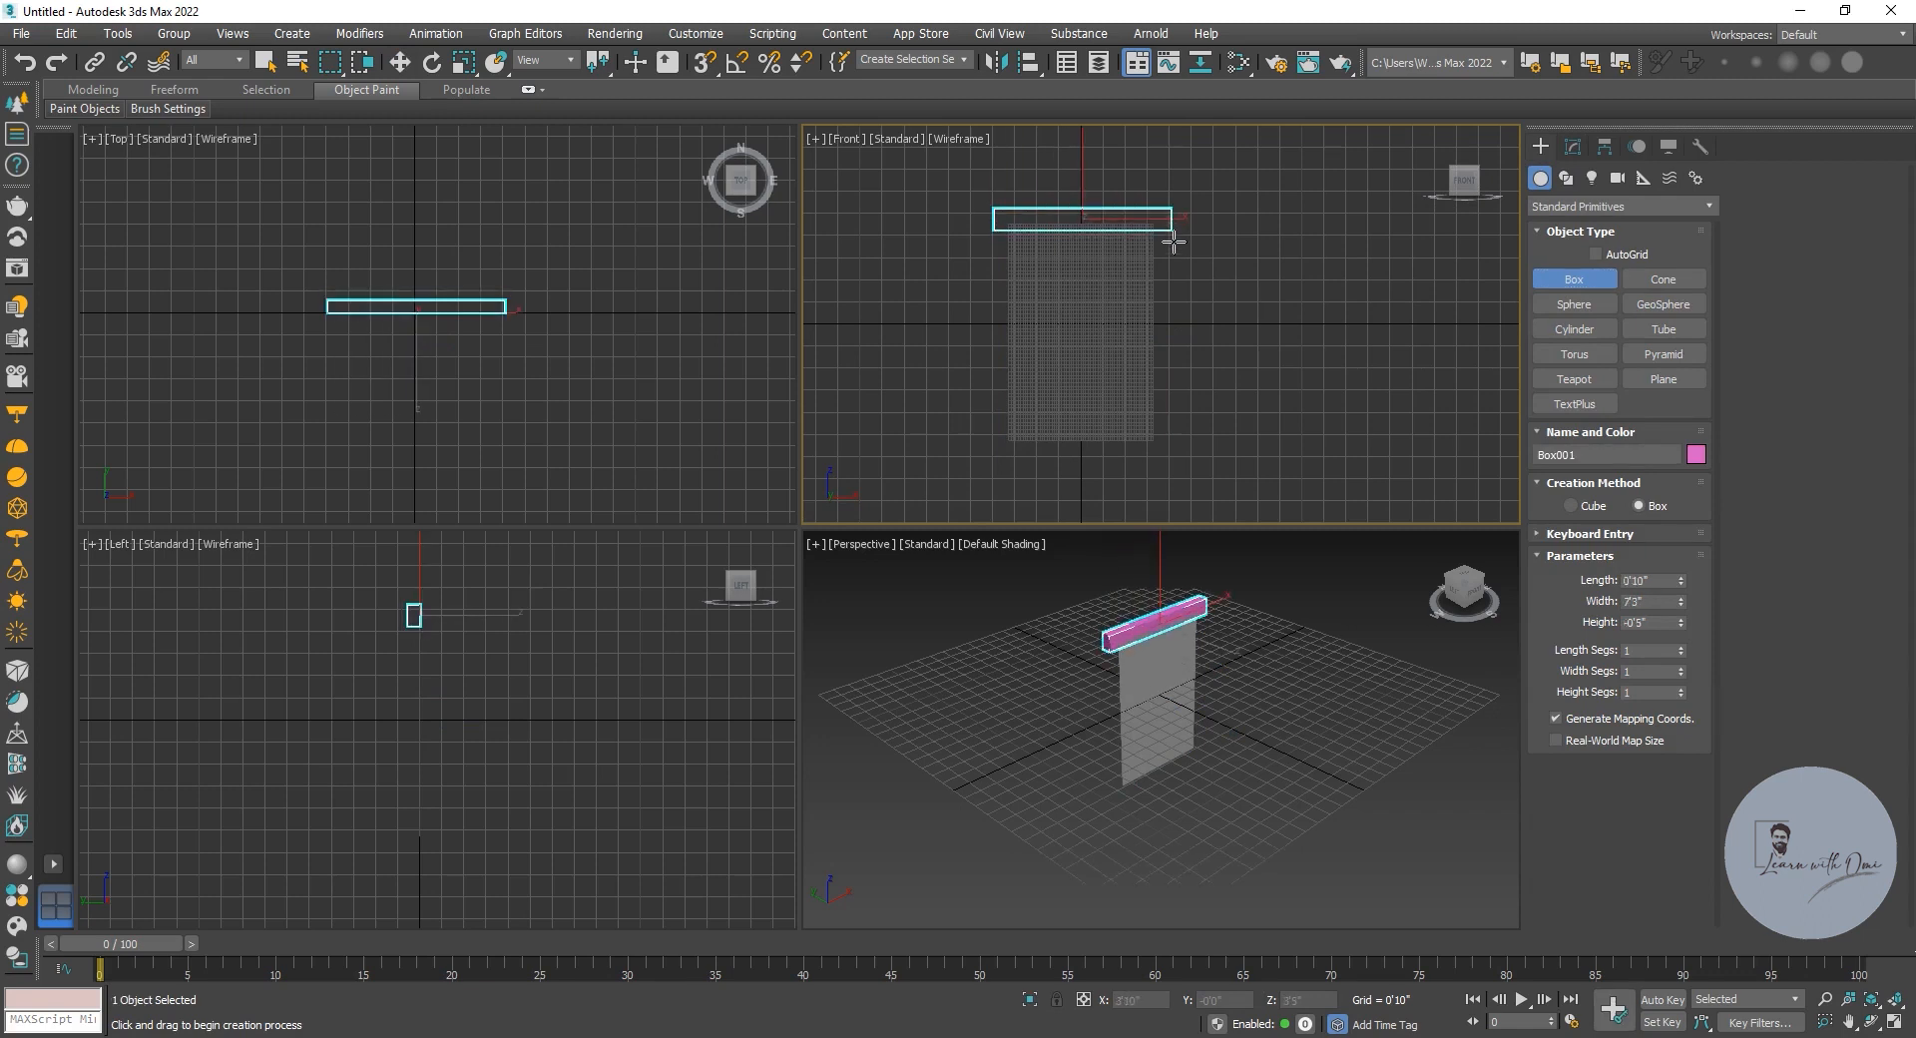
left_click(1170, 241)
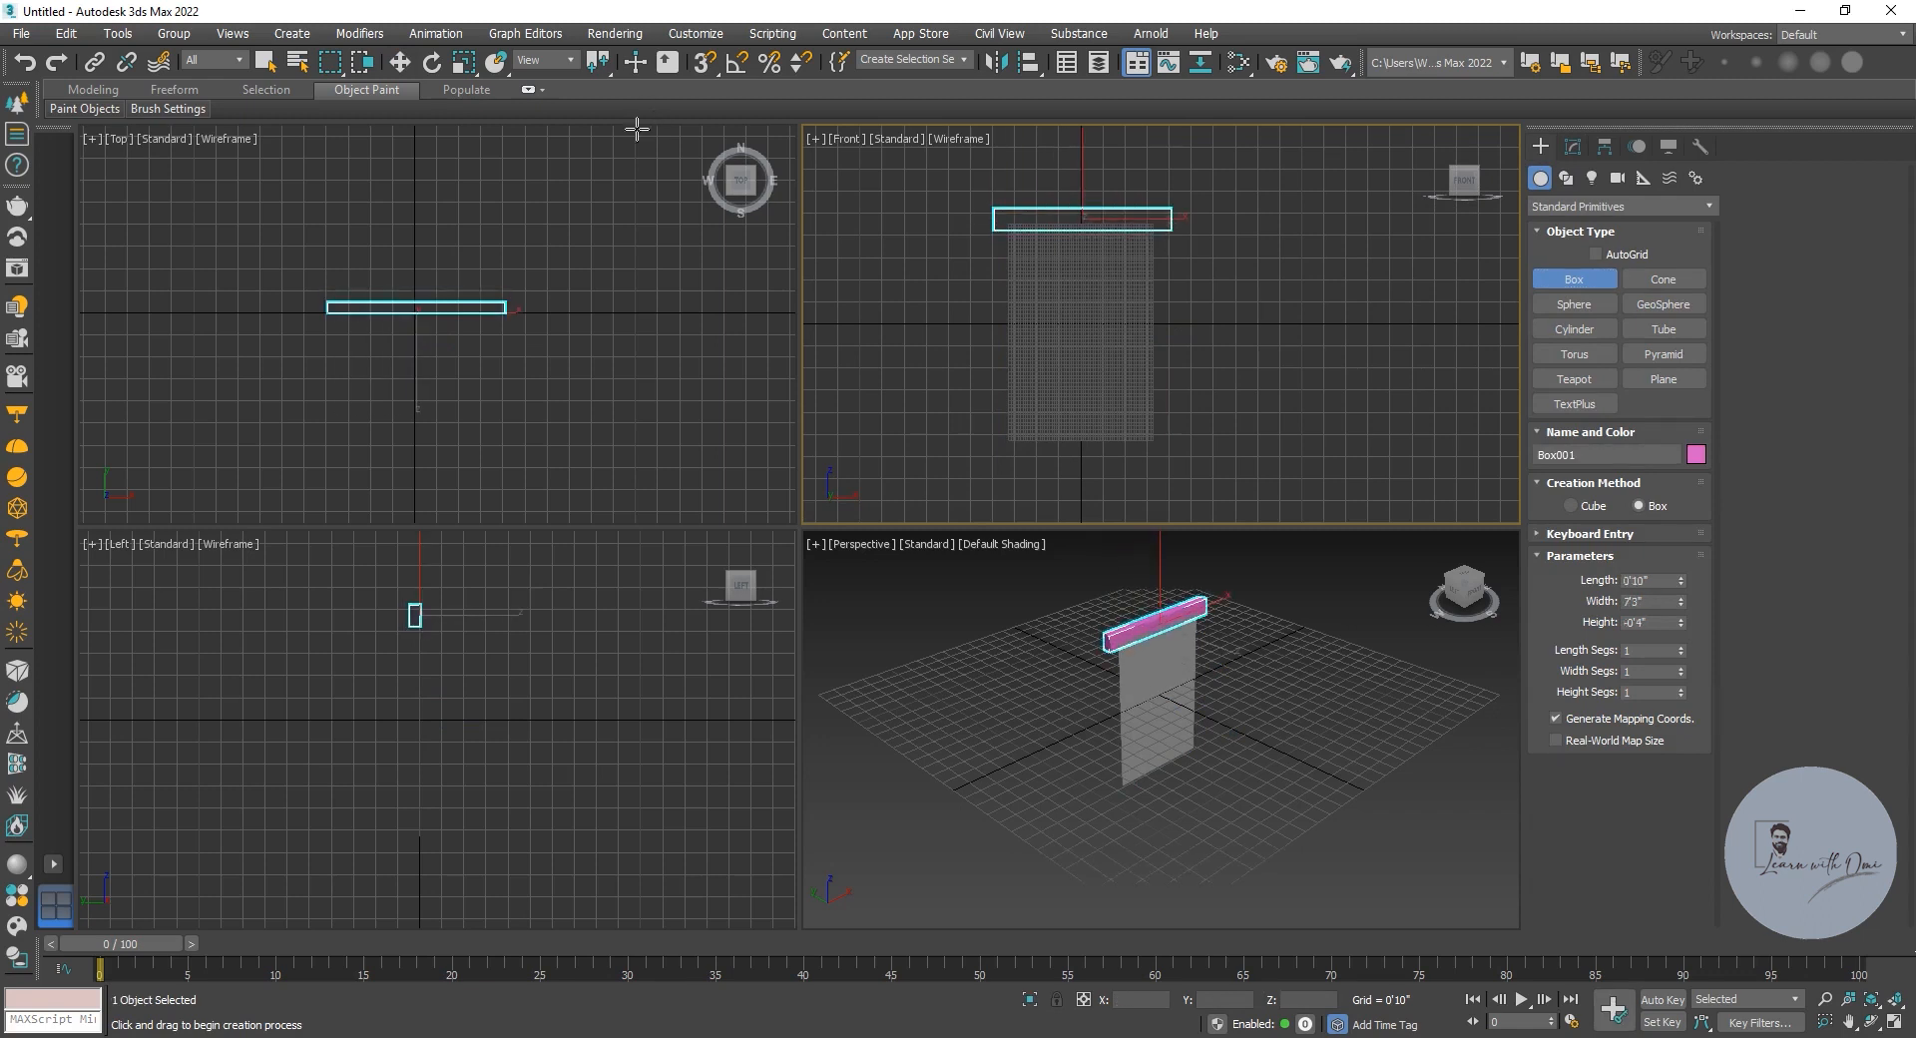
- Switch to the Move tool and set the box's height to 0'2"
left_click(399, 62)
left_click(1575, 148)
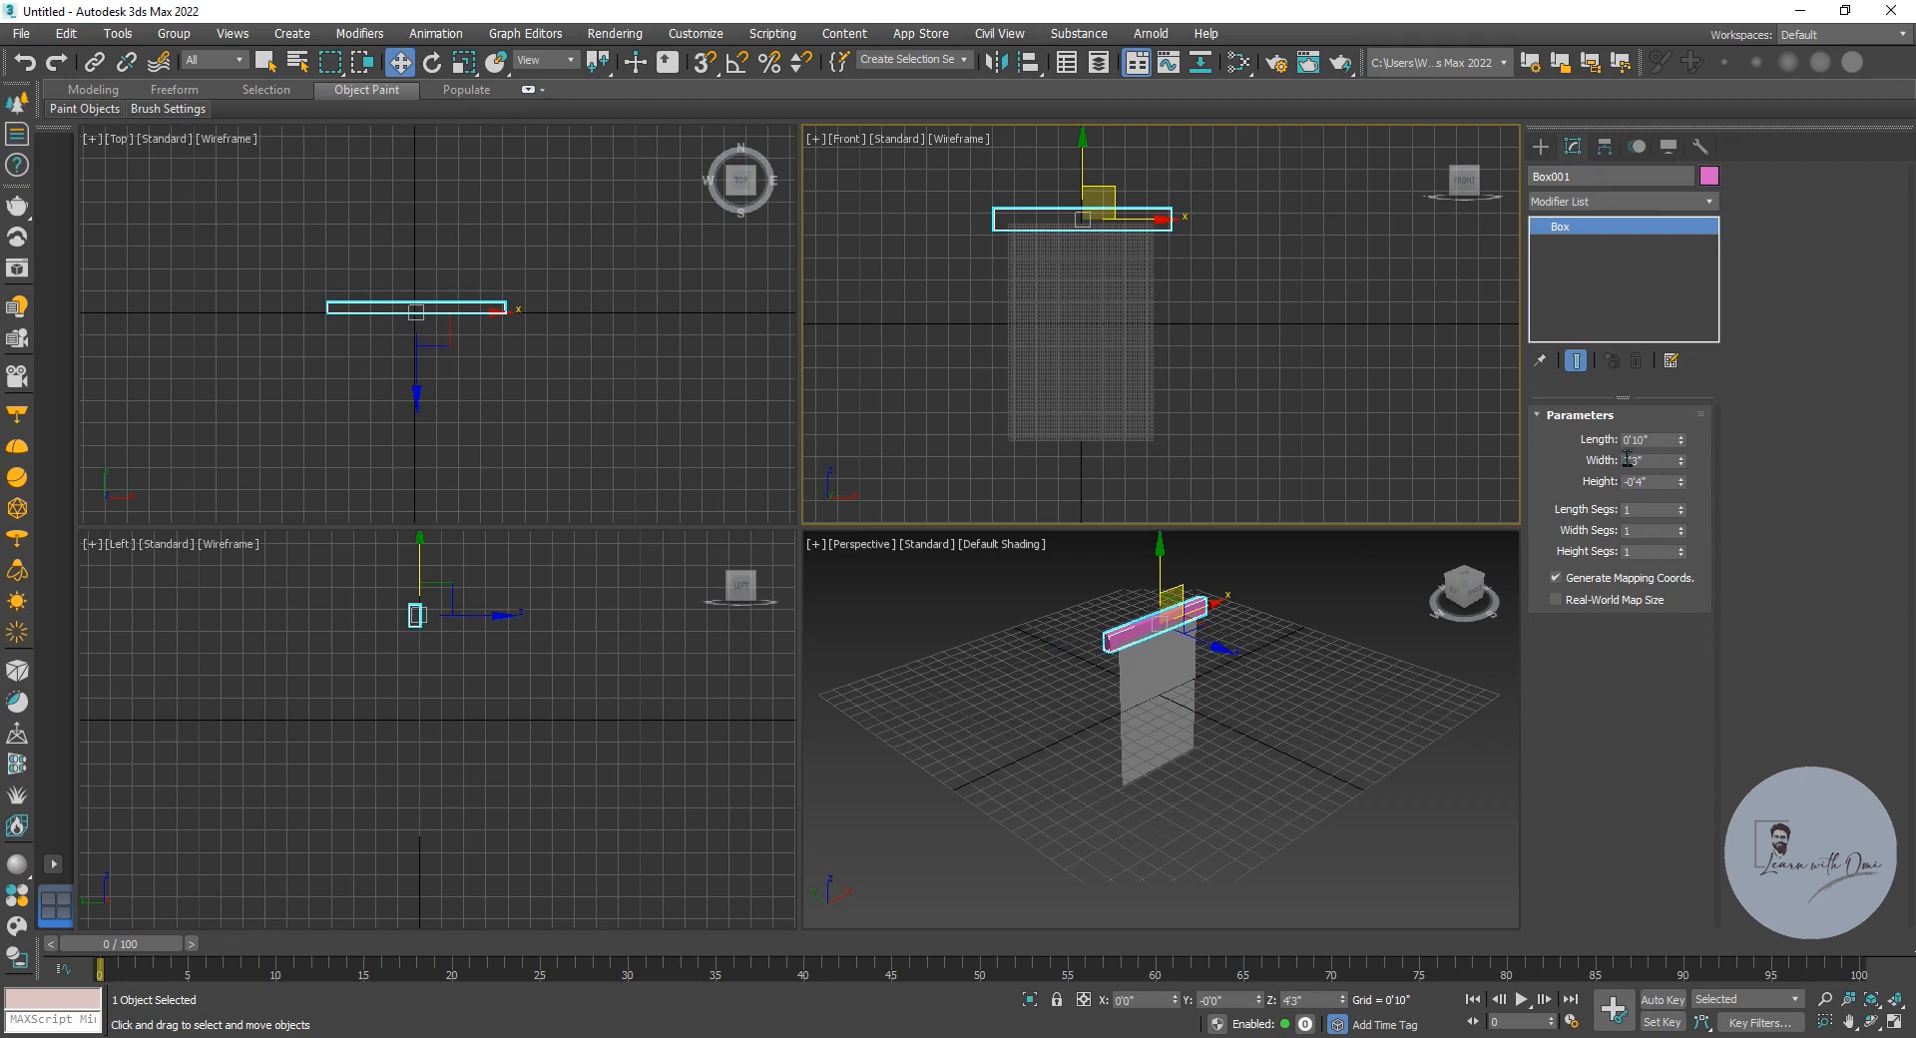
left_click_drag(1659, 485, 1577, 485)
type("4")
key("Return")
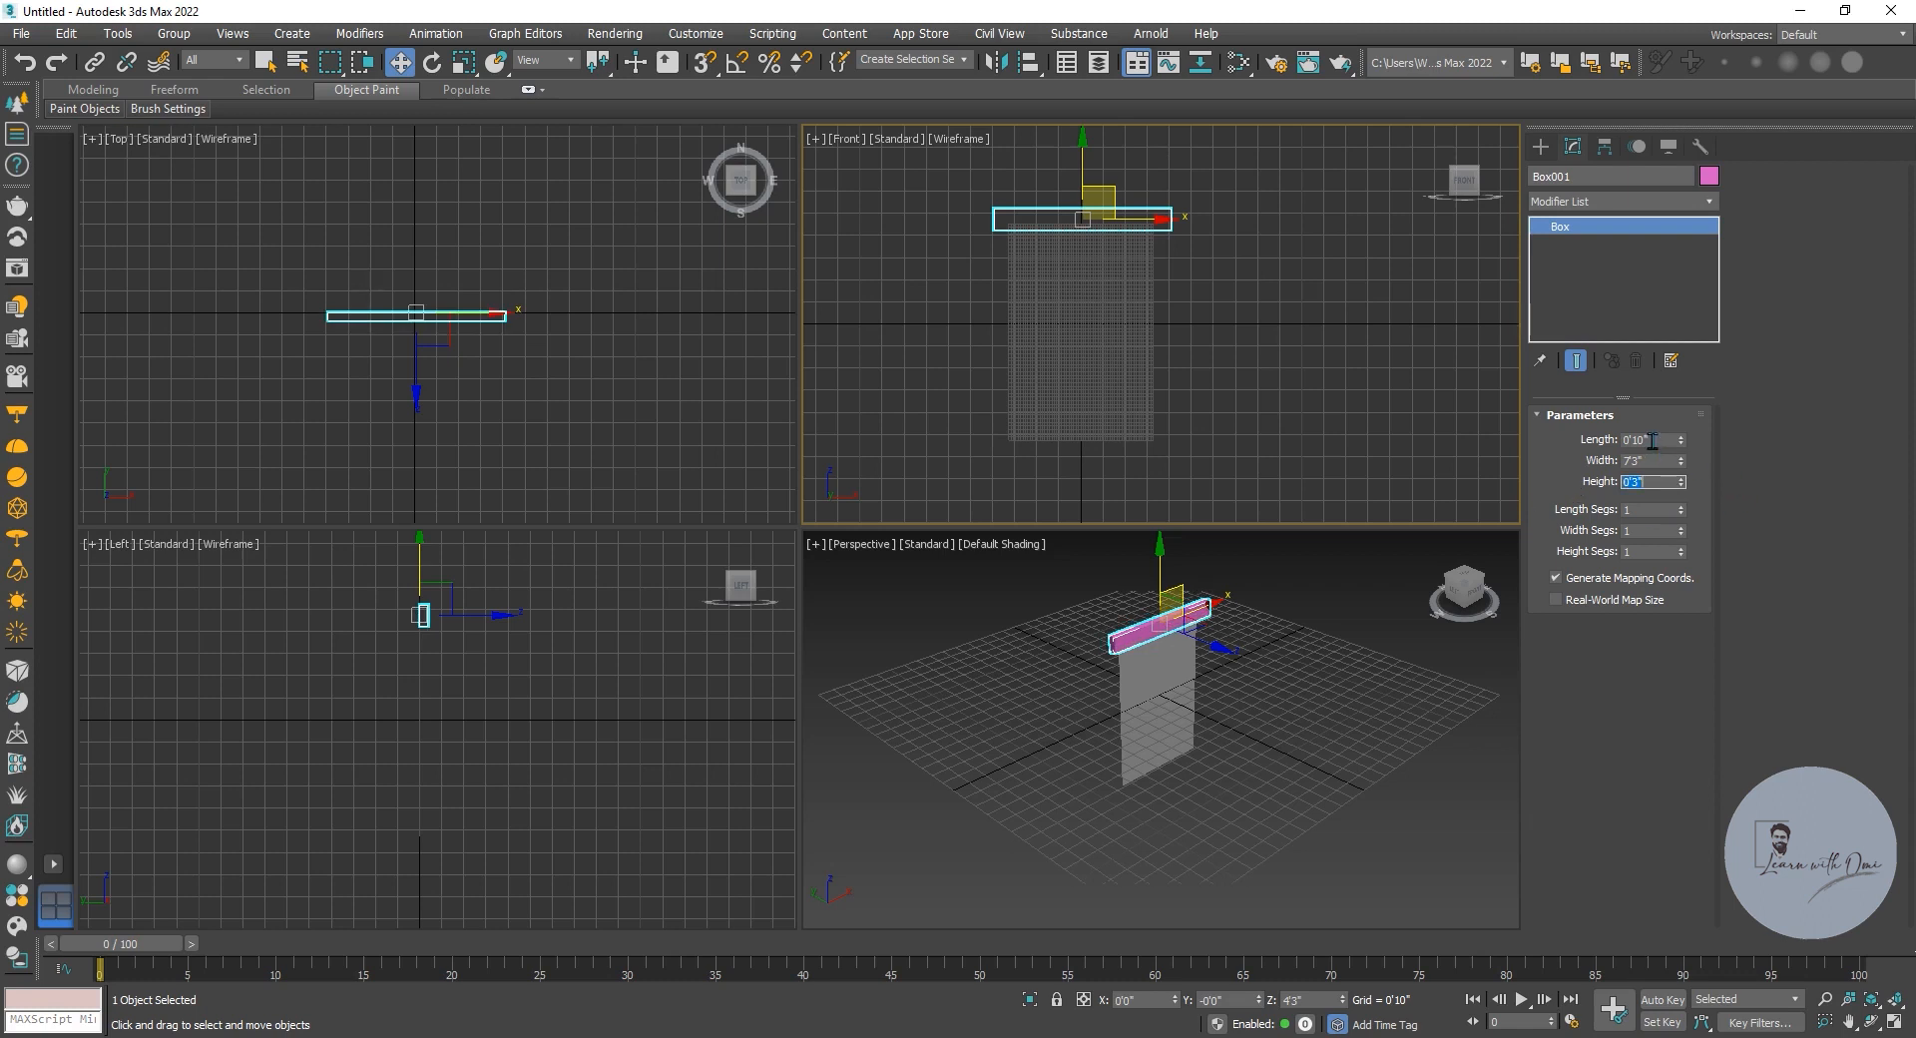
- Move the box along Y in the top view so the plane runs through the middle of its thickness
scroll(475, 348, "up", 7)
middle_click_drag(399, 302, 501, 299)
scroll(367, 290, "down", 2)
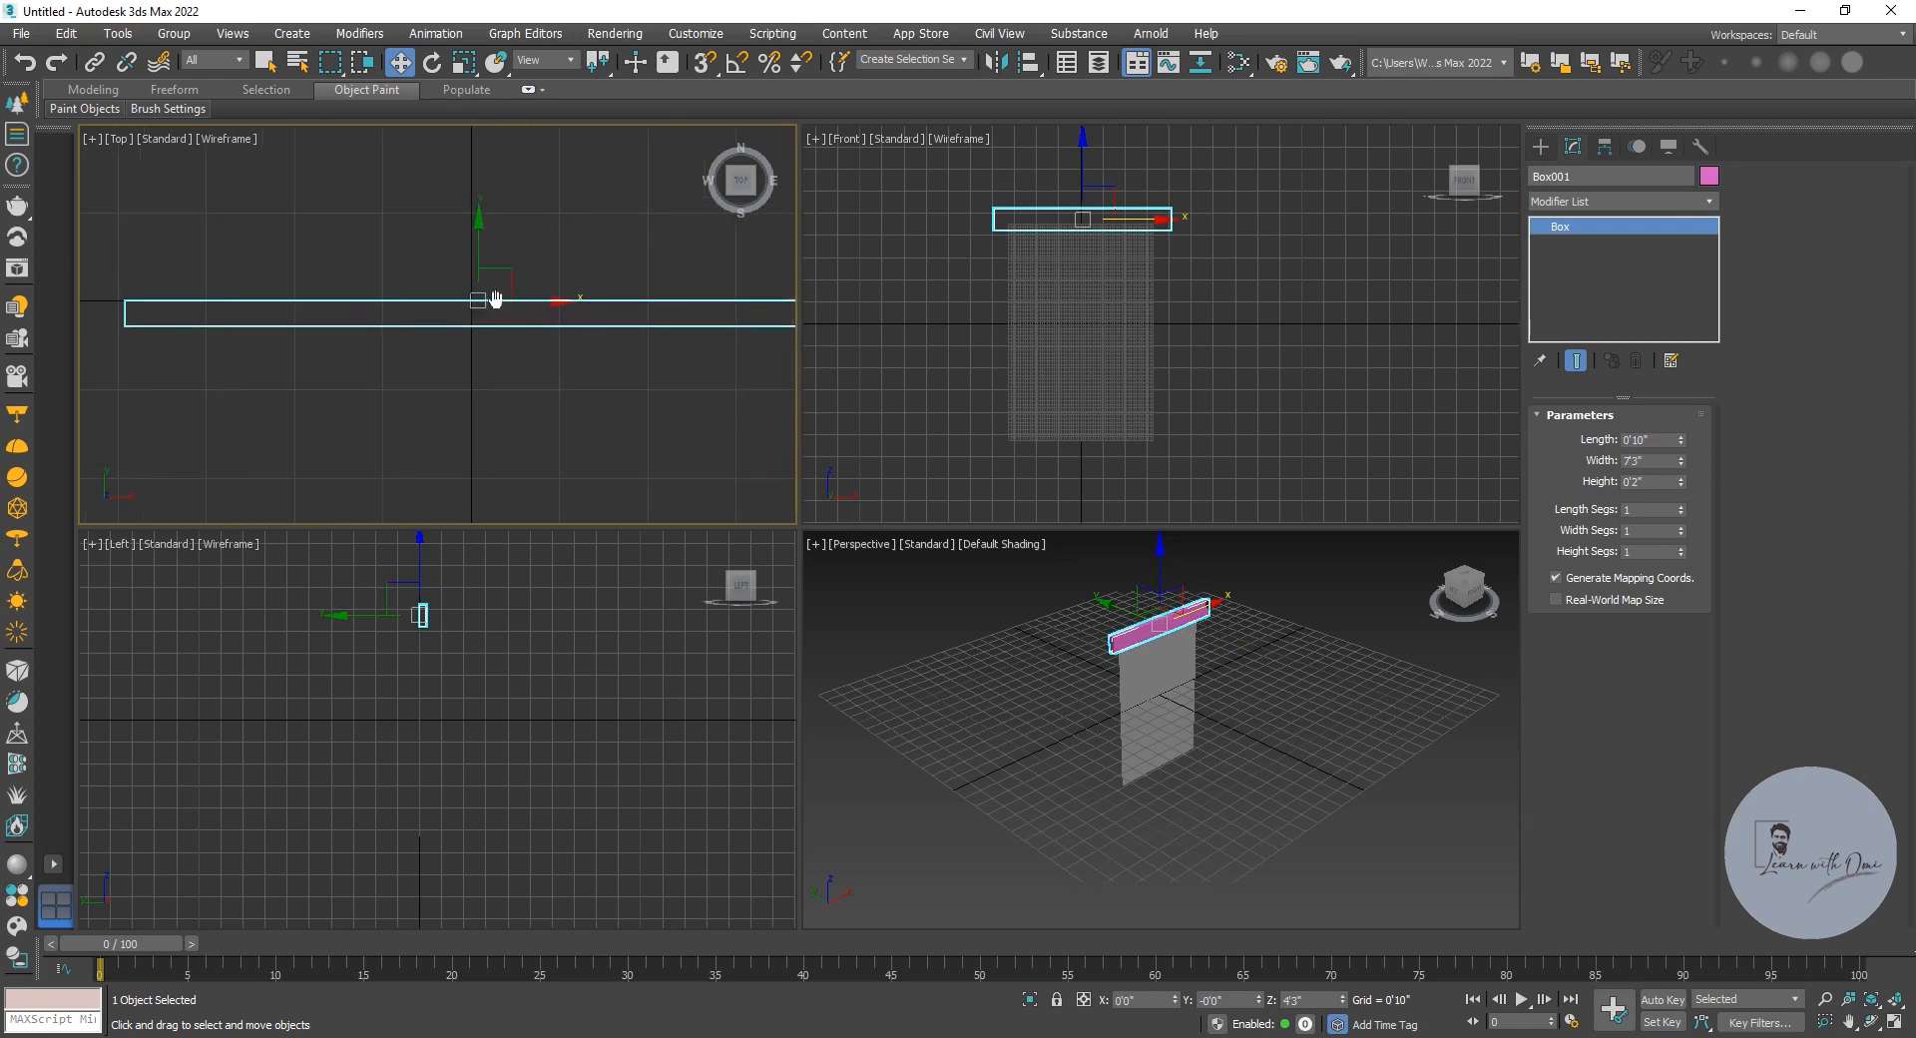
left_click_drag(481, 259, 480, 247)
scroll(520, 309, "up", 4)
left_click(514, 292)
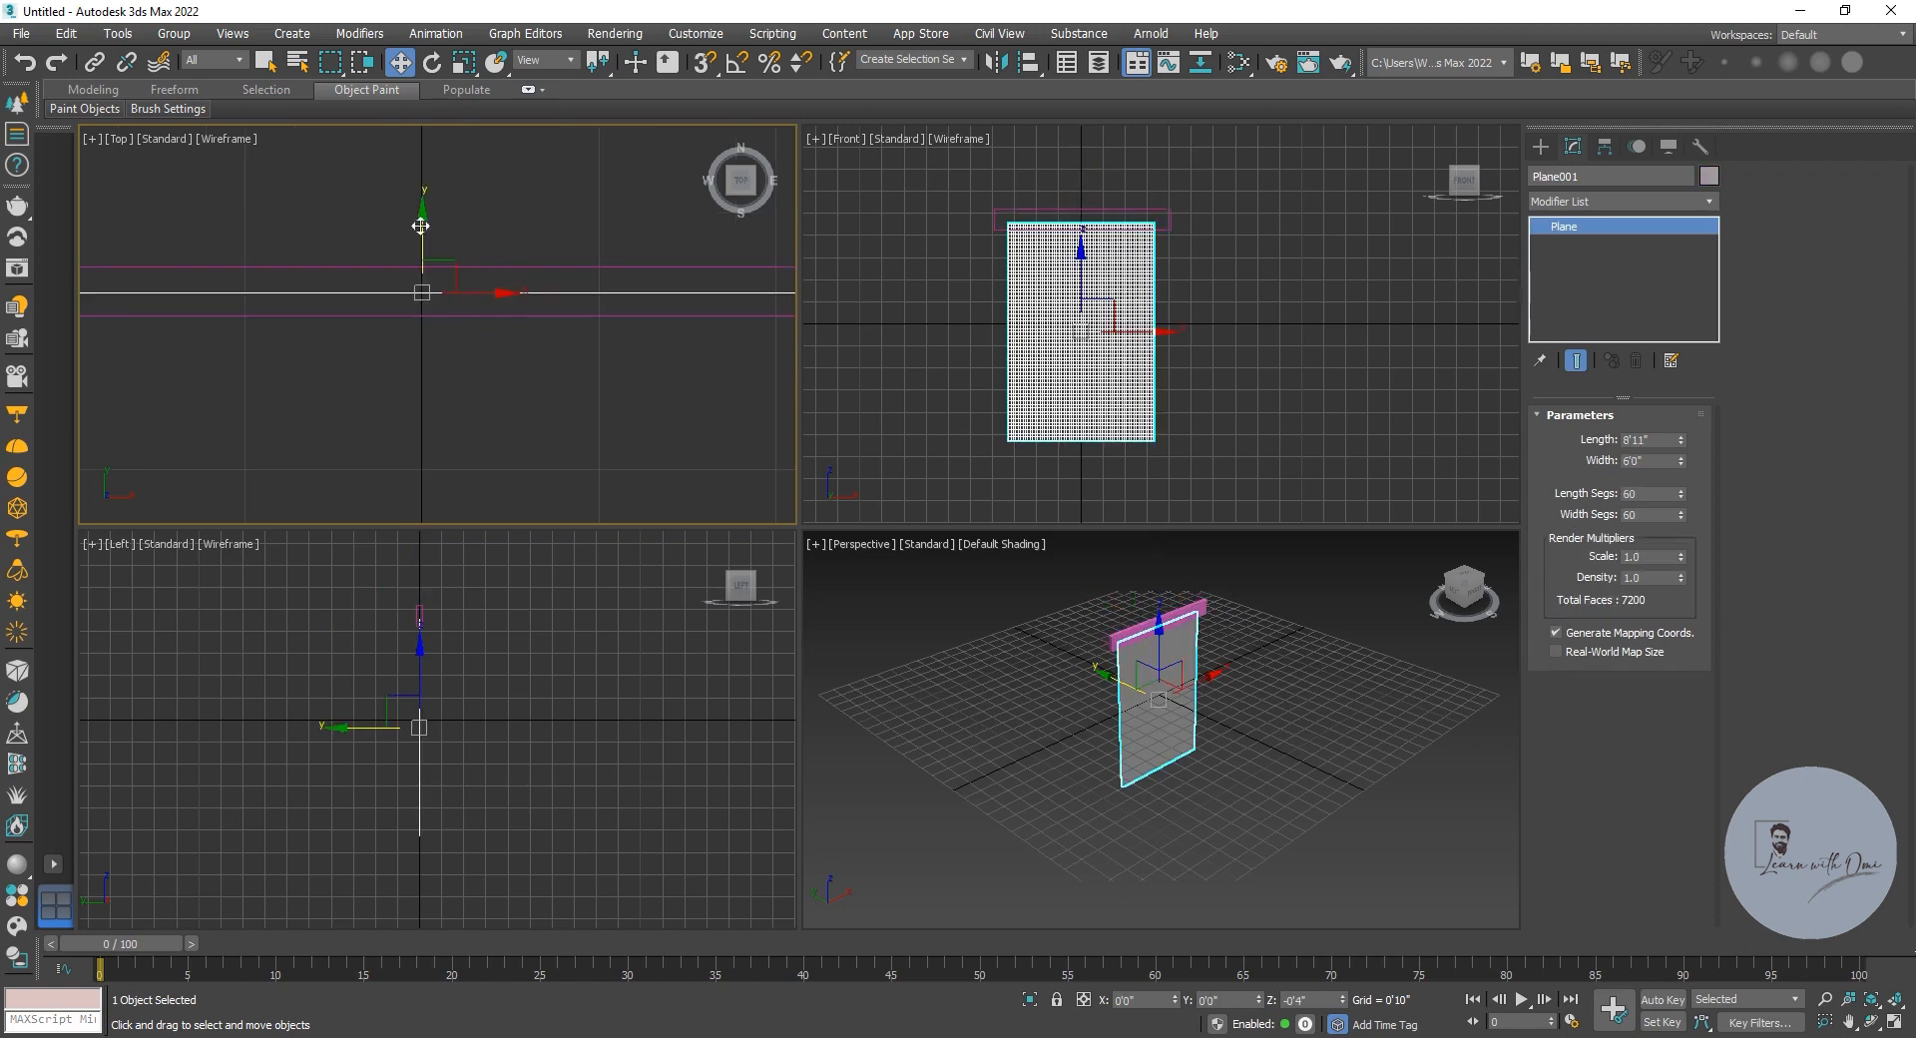
scroll(494, 412, "down", 4)
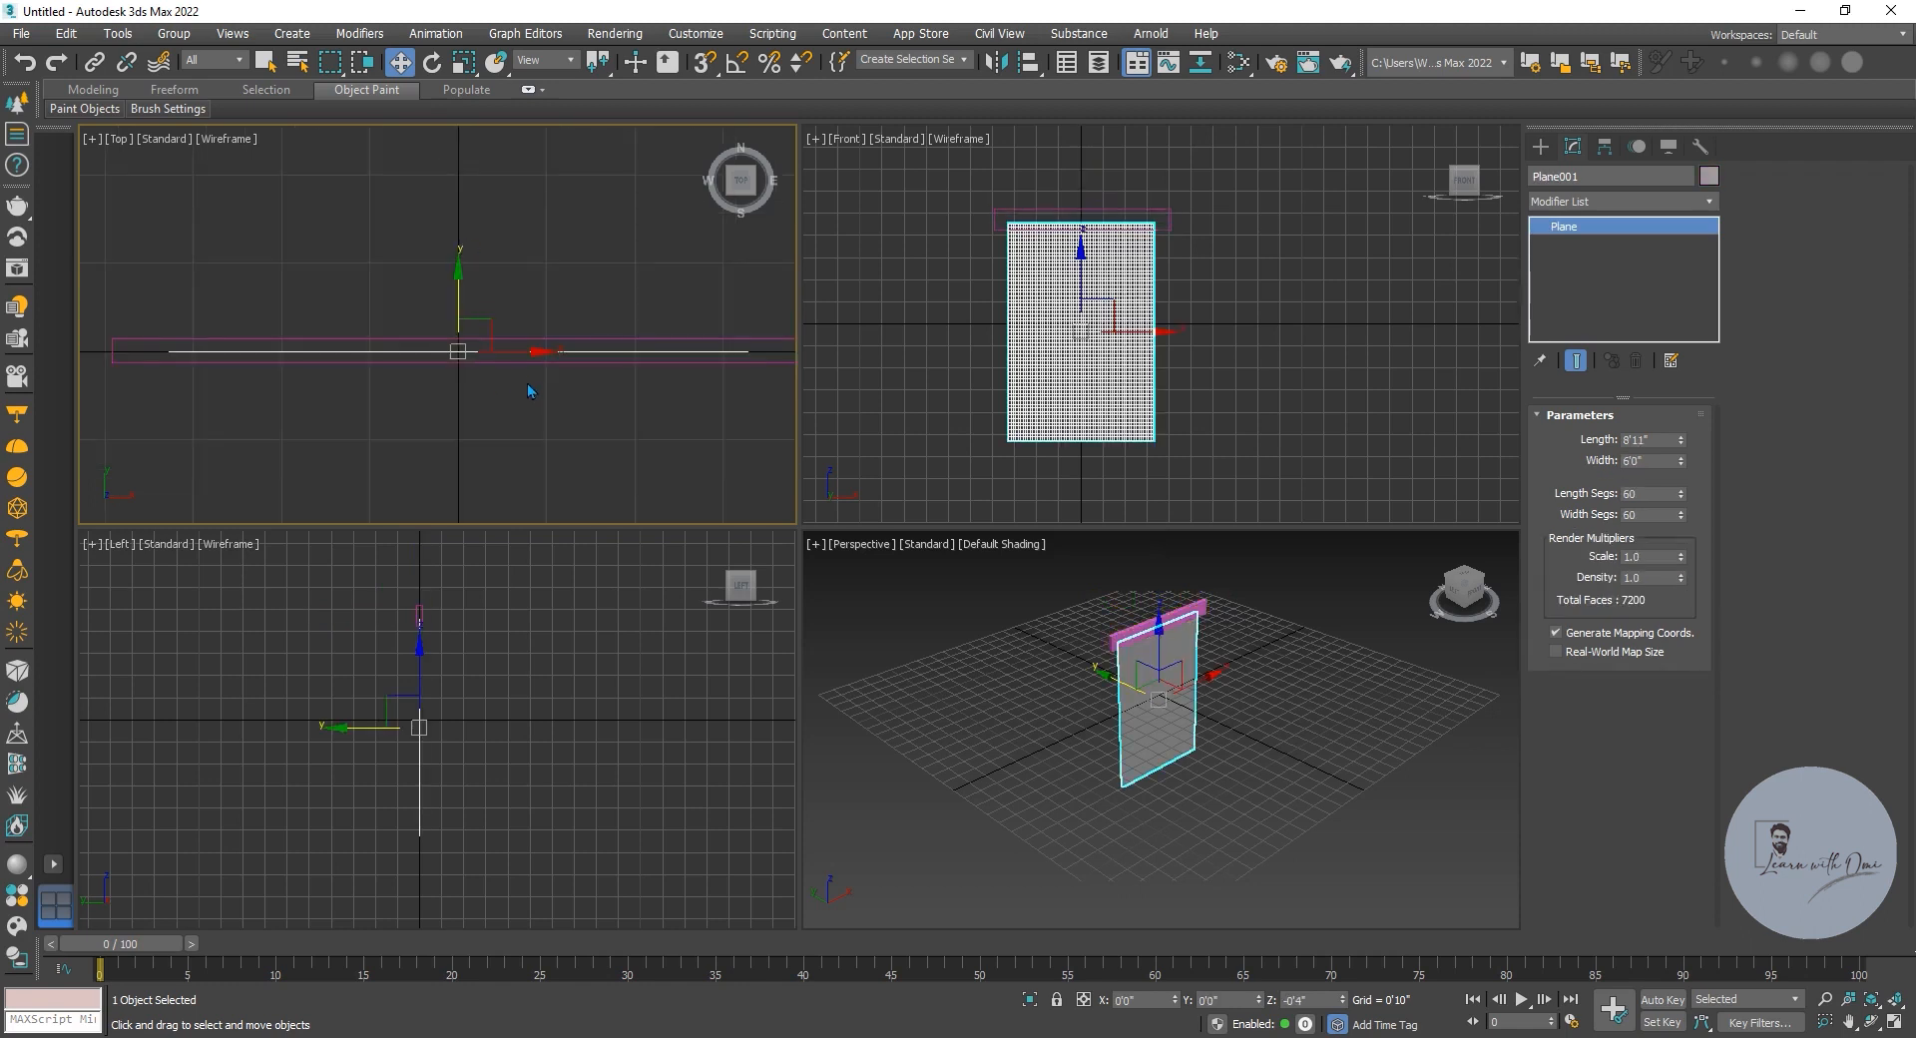
left_click(418, 369)
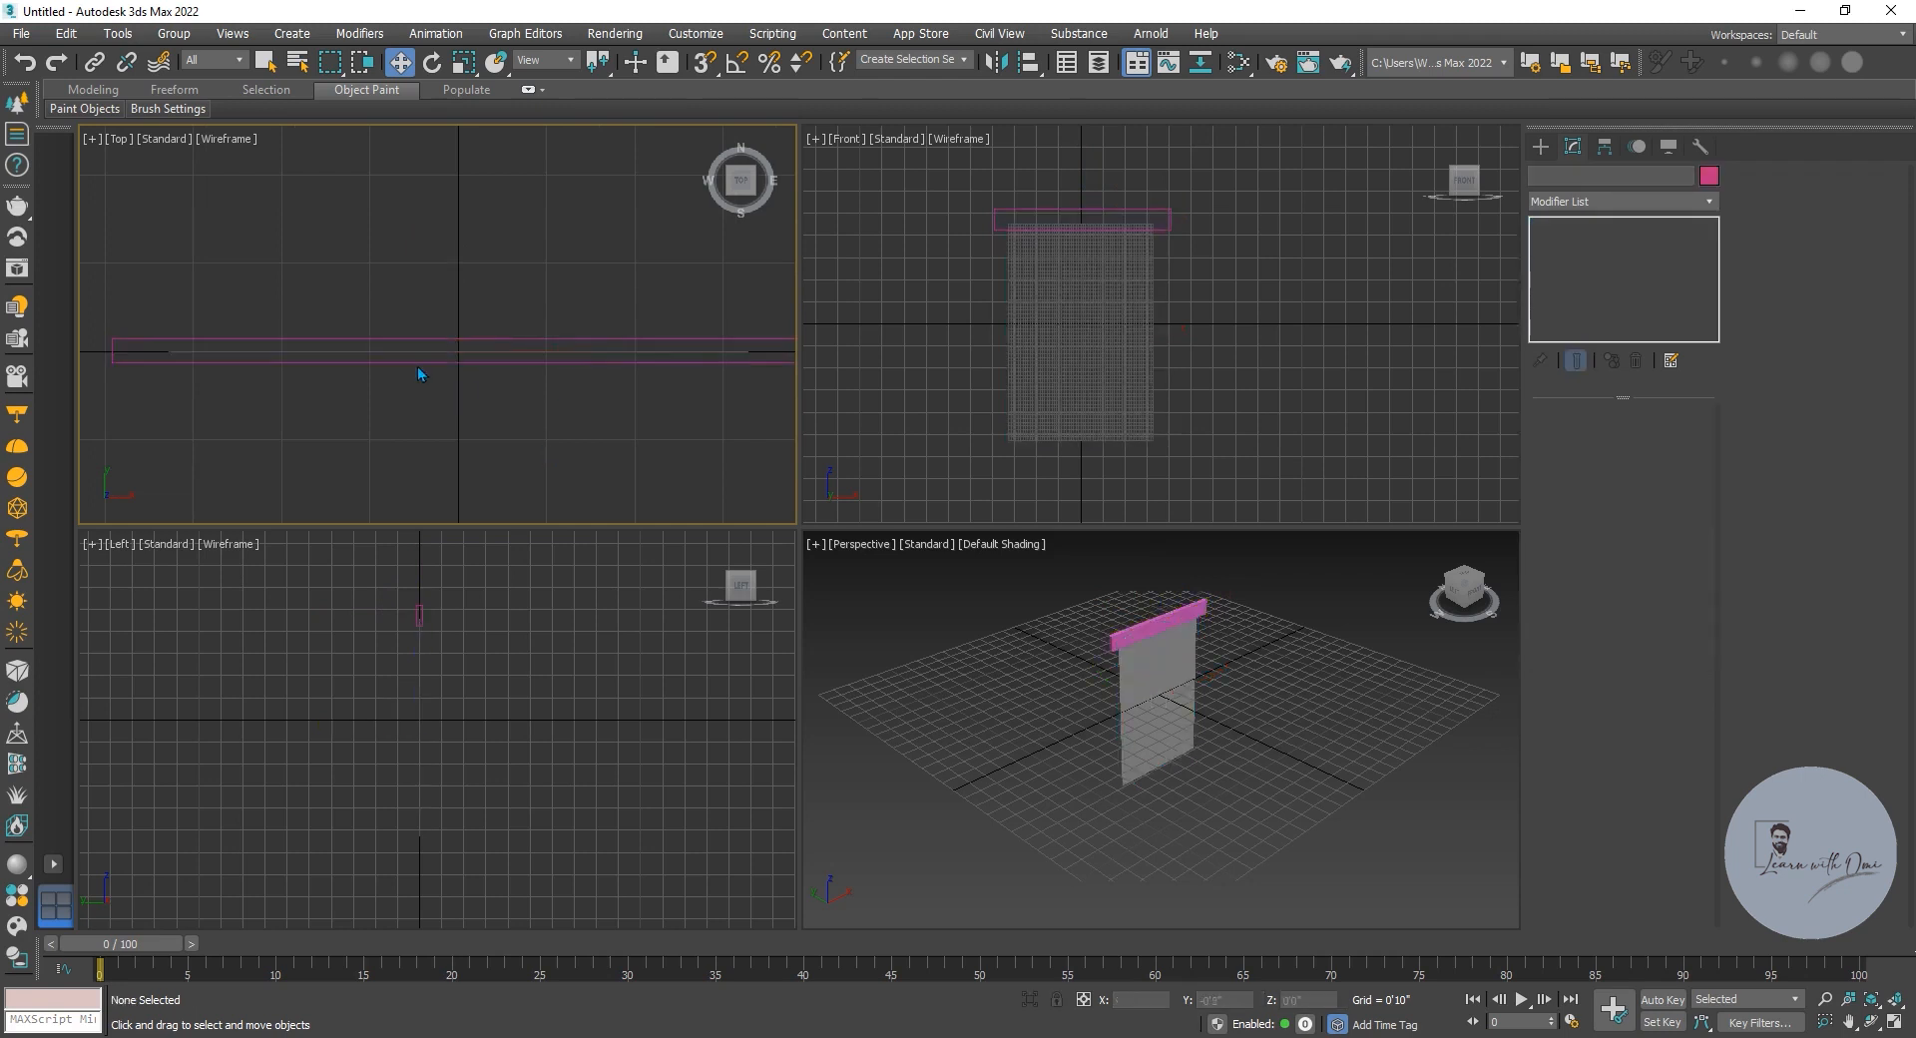
- Set the box's length segments to 5 and its width segments to 30
scroll(1158, 626, "up", 5)
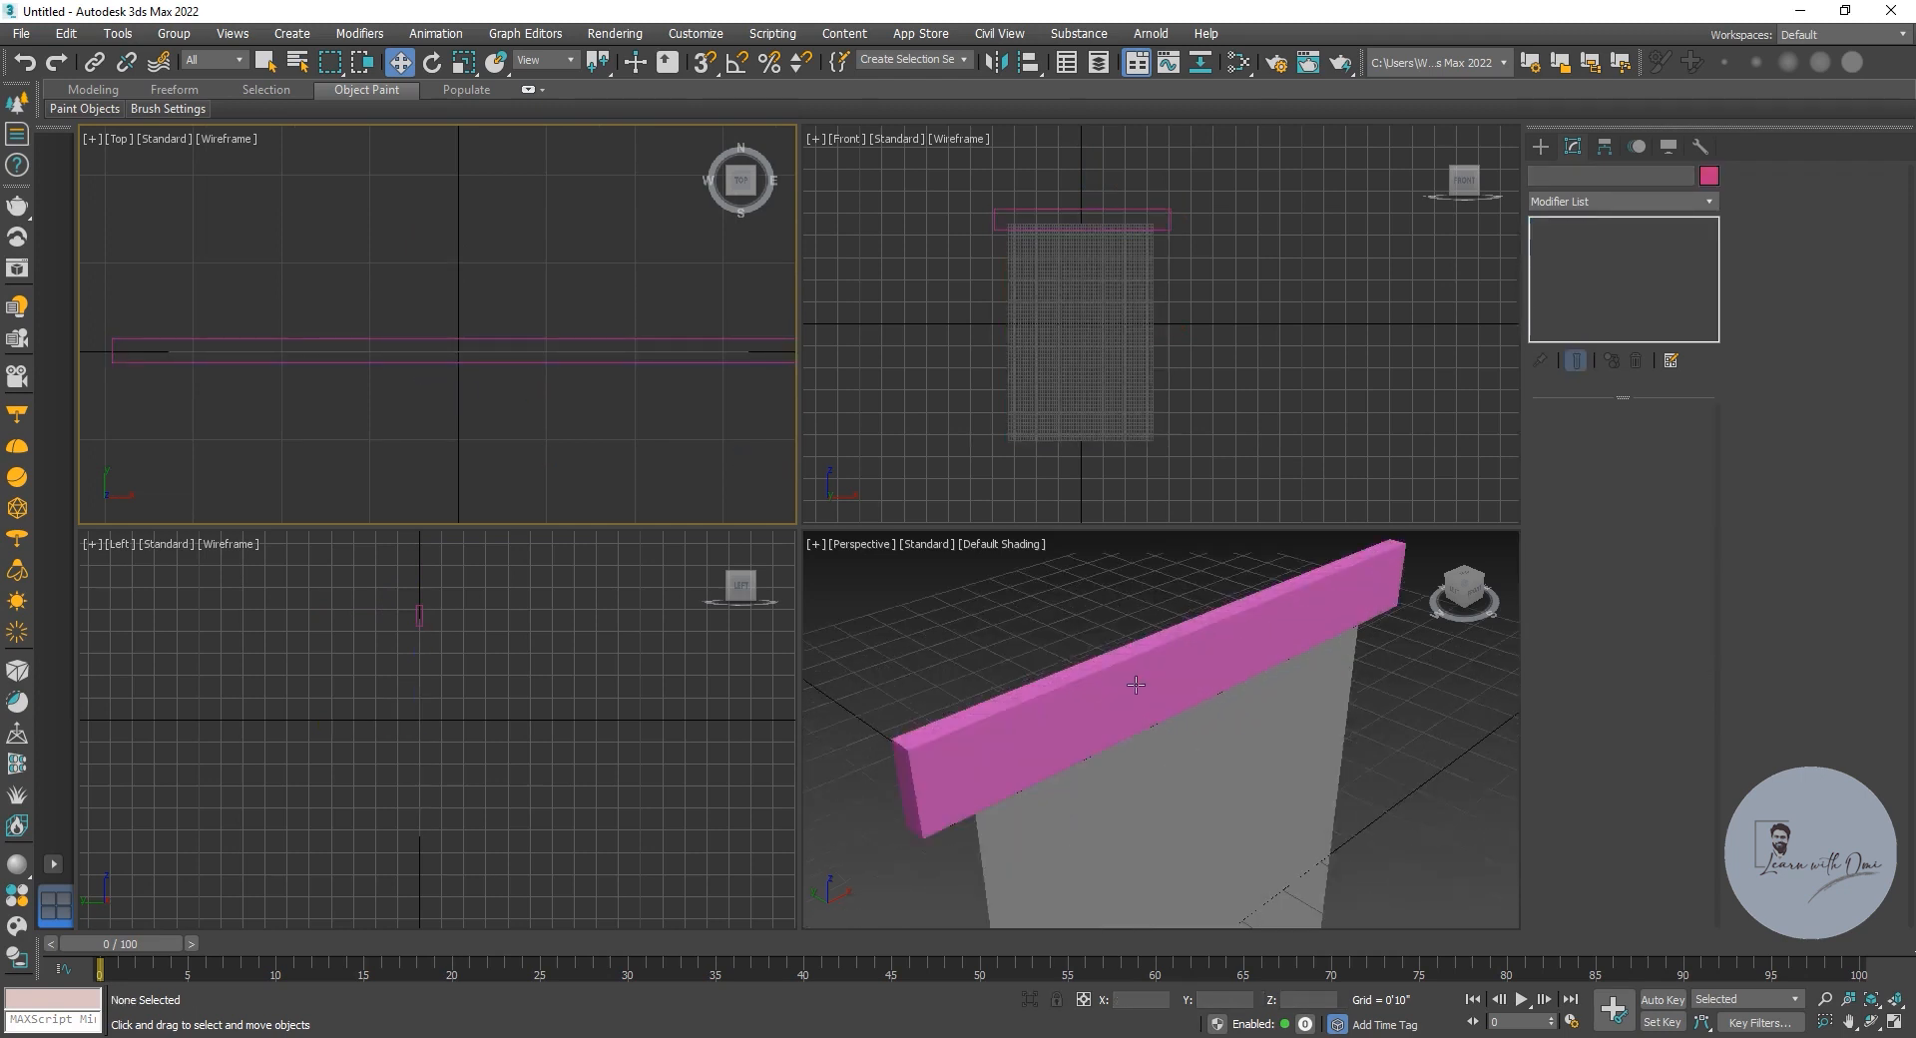
left_click(1112, 627)
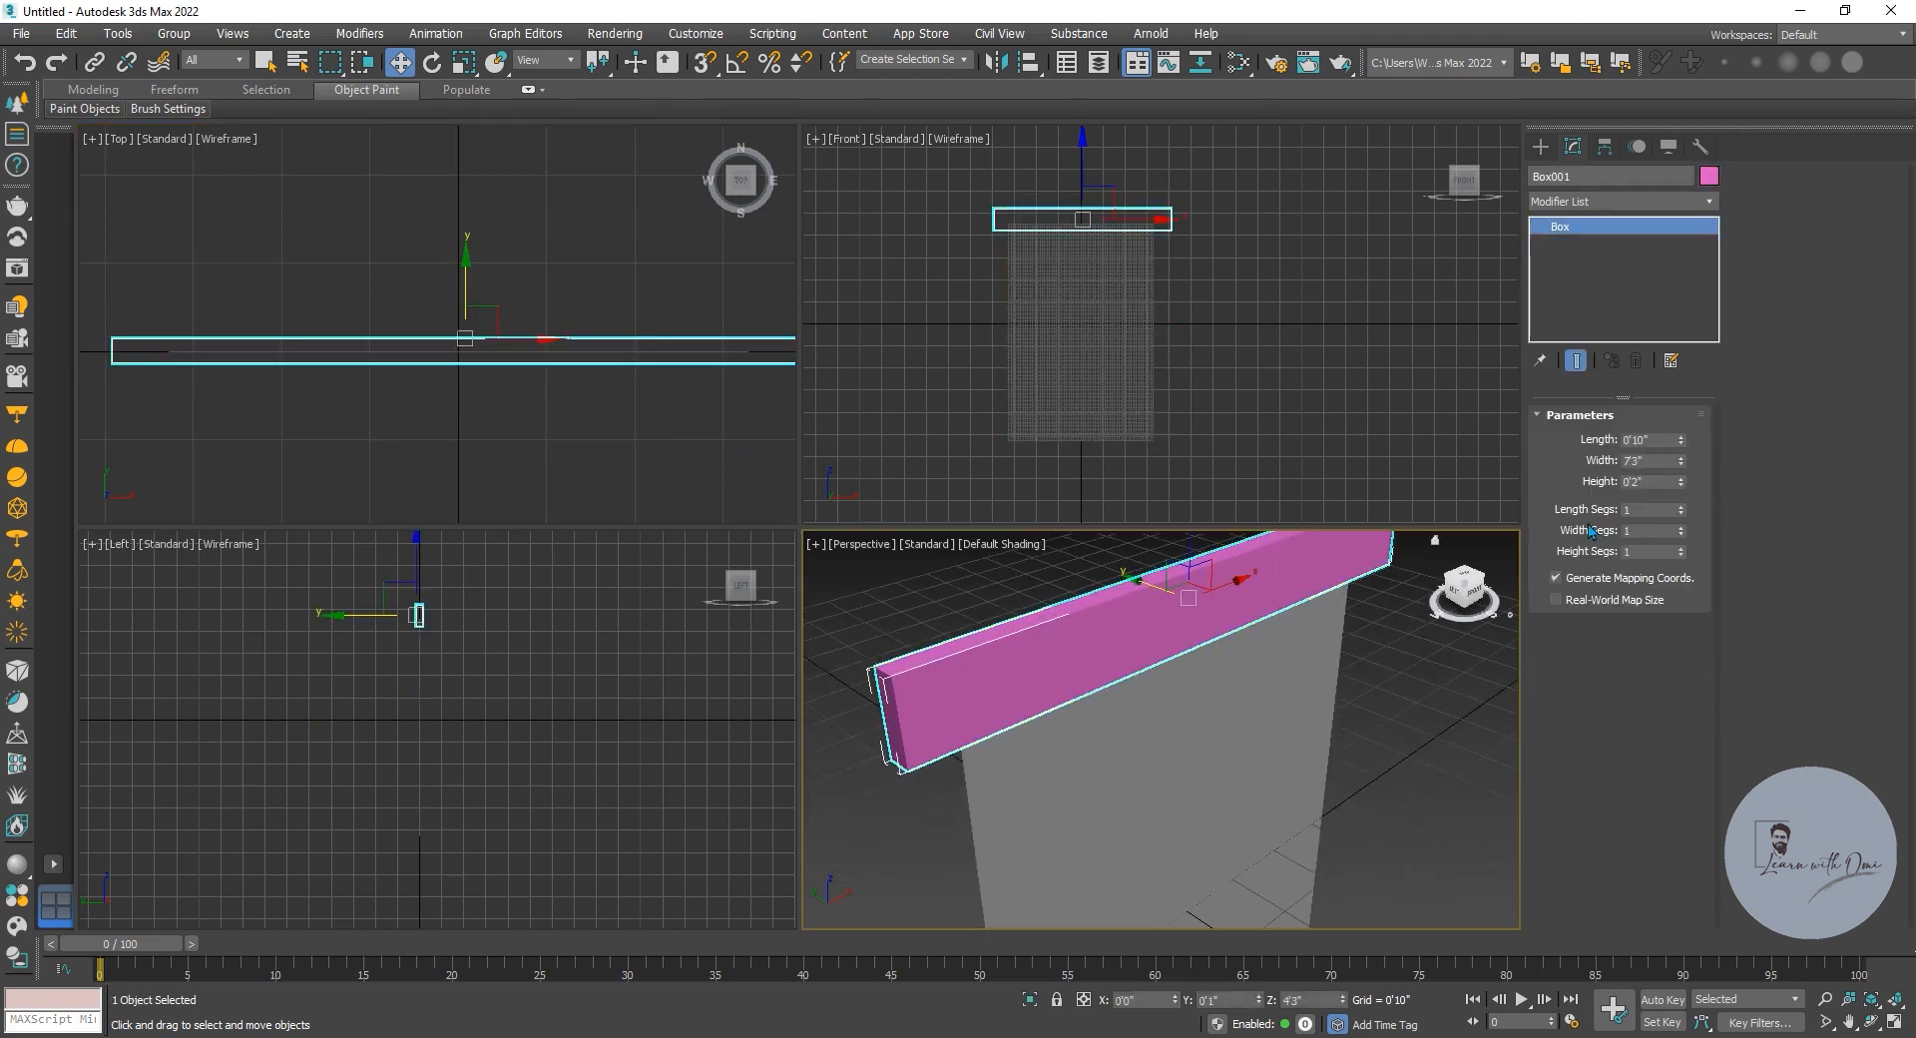
mouse_move(1682, 511)
left_mouse_down()
mouse_move(1683, 531)
mouse_move(1680, 506)
left_mouse_up()
left_click(1682, 507)
left_click(1683, 507)
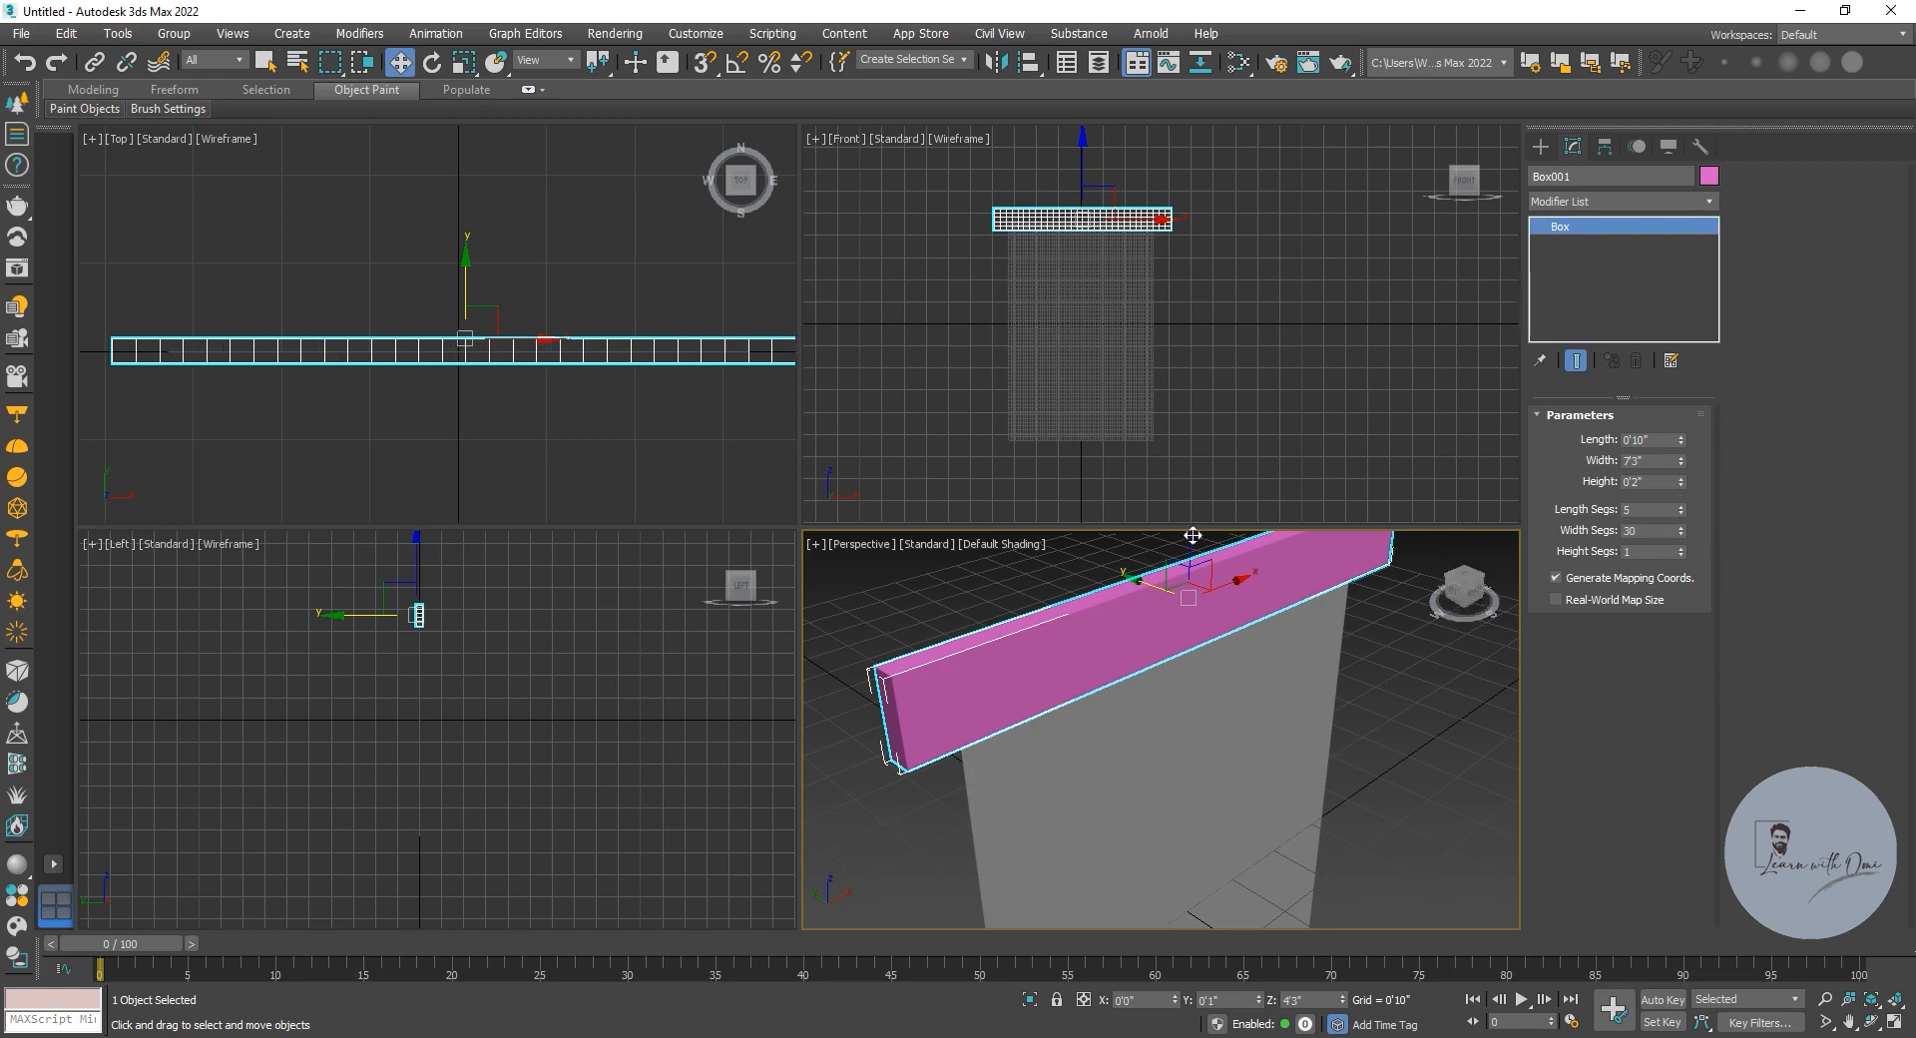
- Select the plane and apply a Cloth modifier to it
scroll(1122, 589, "down", 3)
middle_click_drag(1150, 638, 1136, 626)
scroll(1082, 337, "up", 4)
left_click(1080, 344)
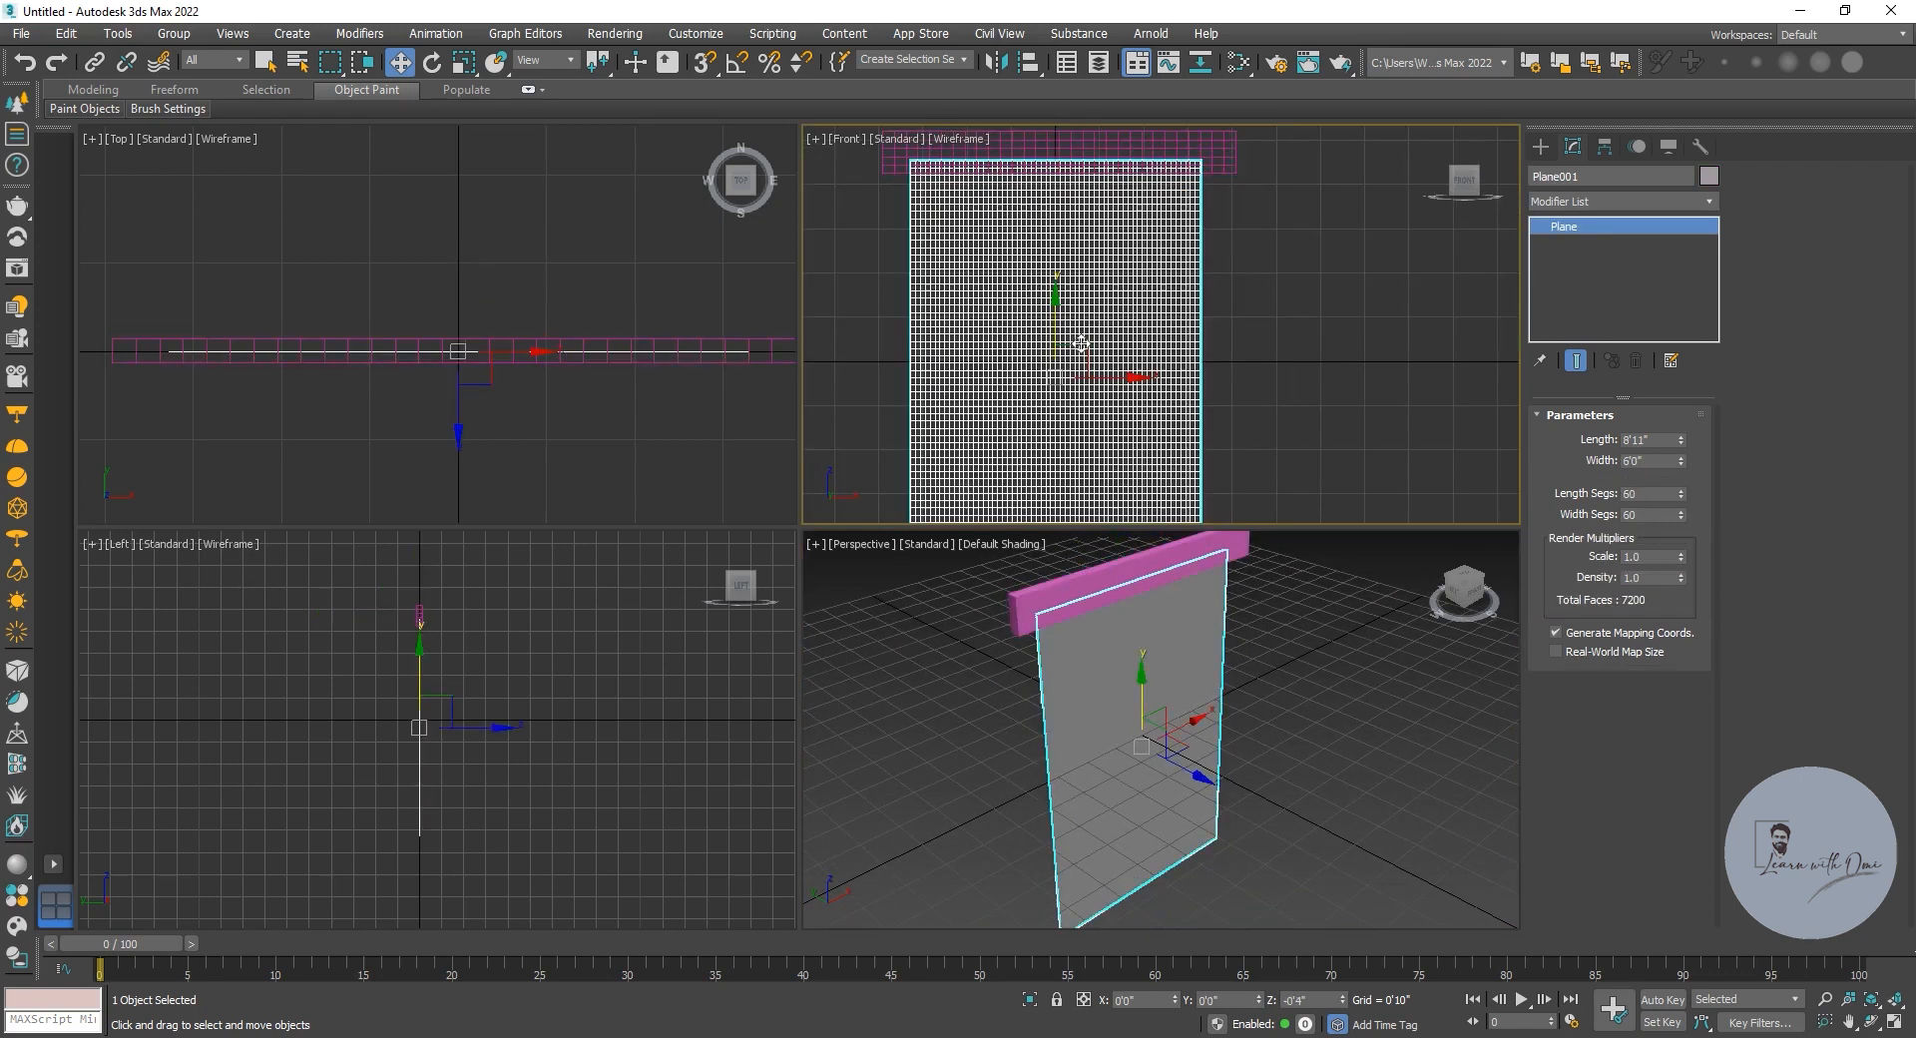
middle_click_drag(1048, 371, 1060, 357)
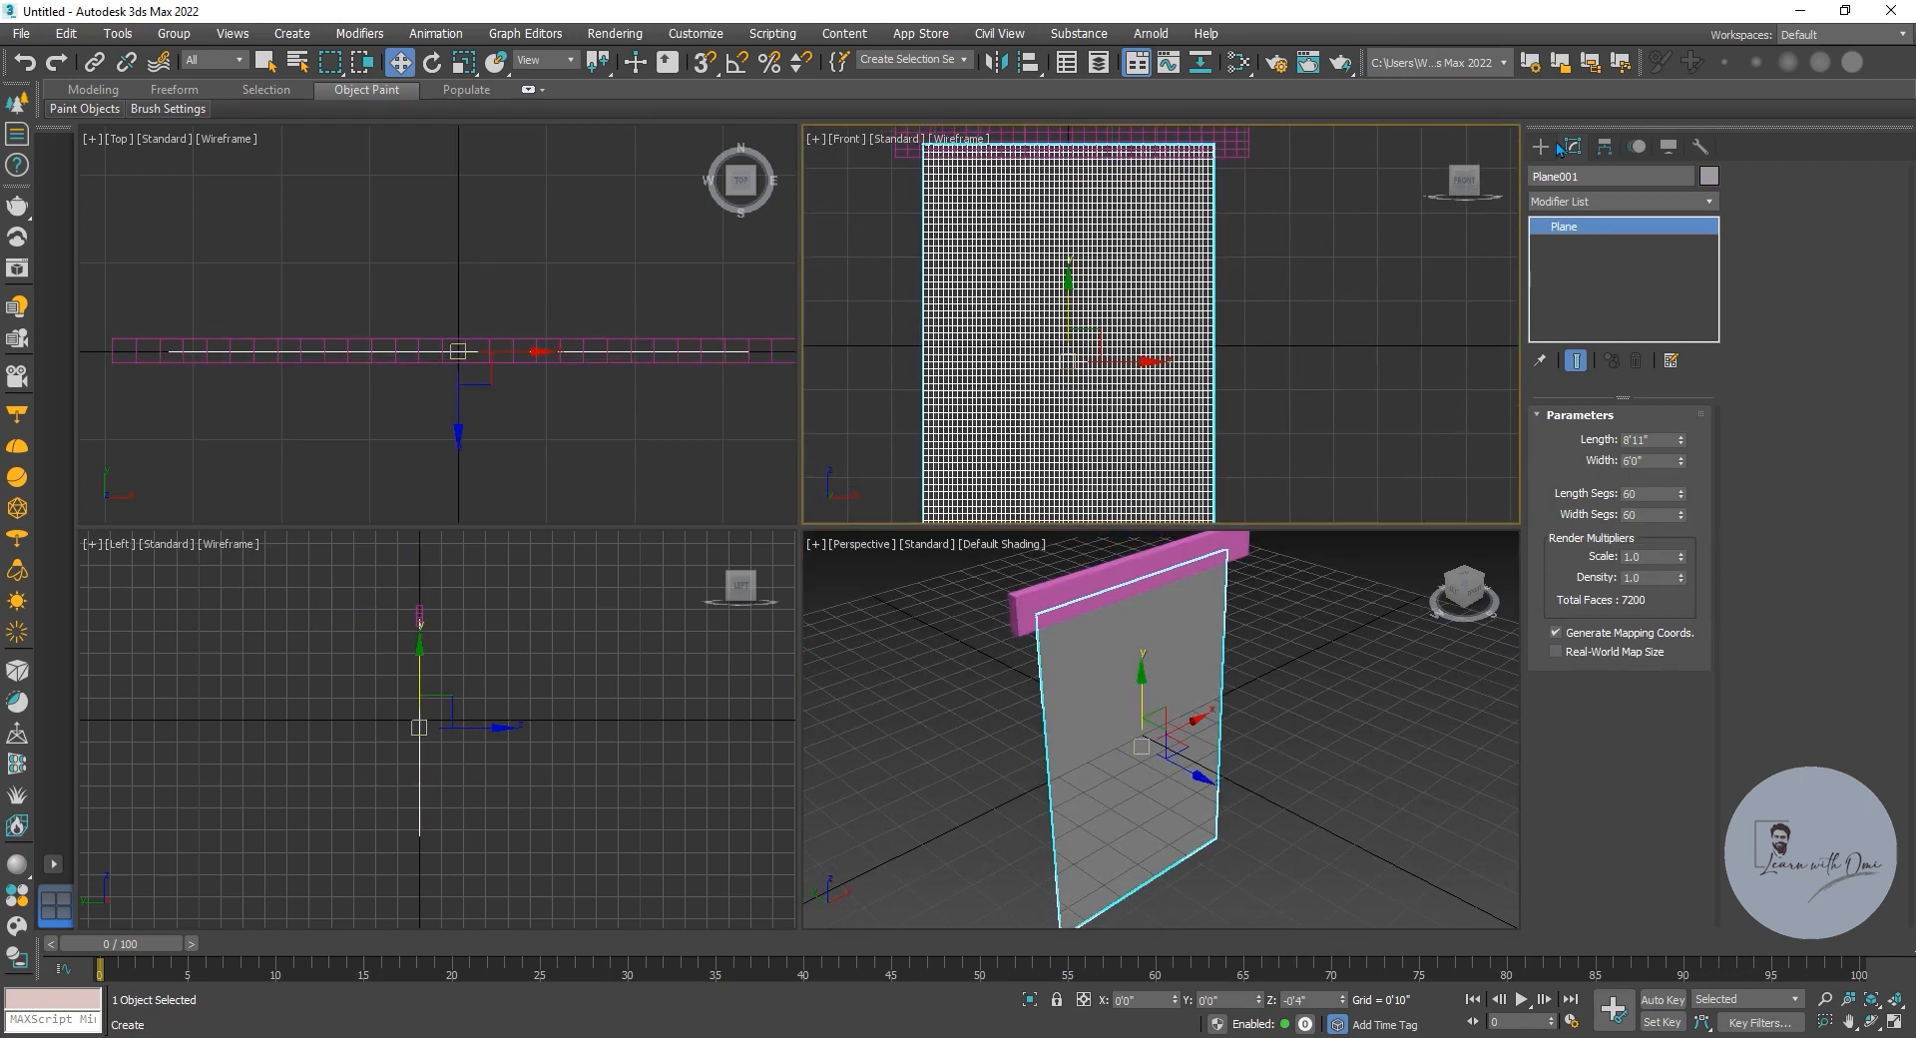
left_click(1571, 203)
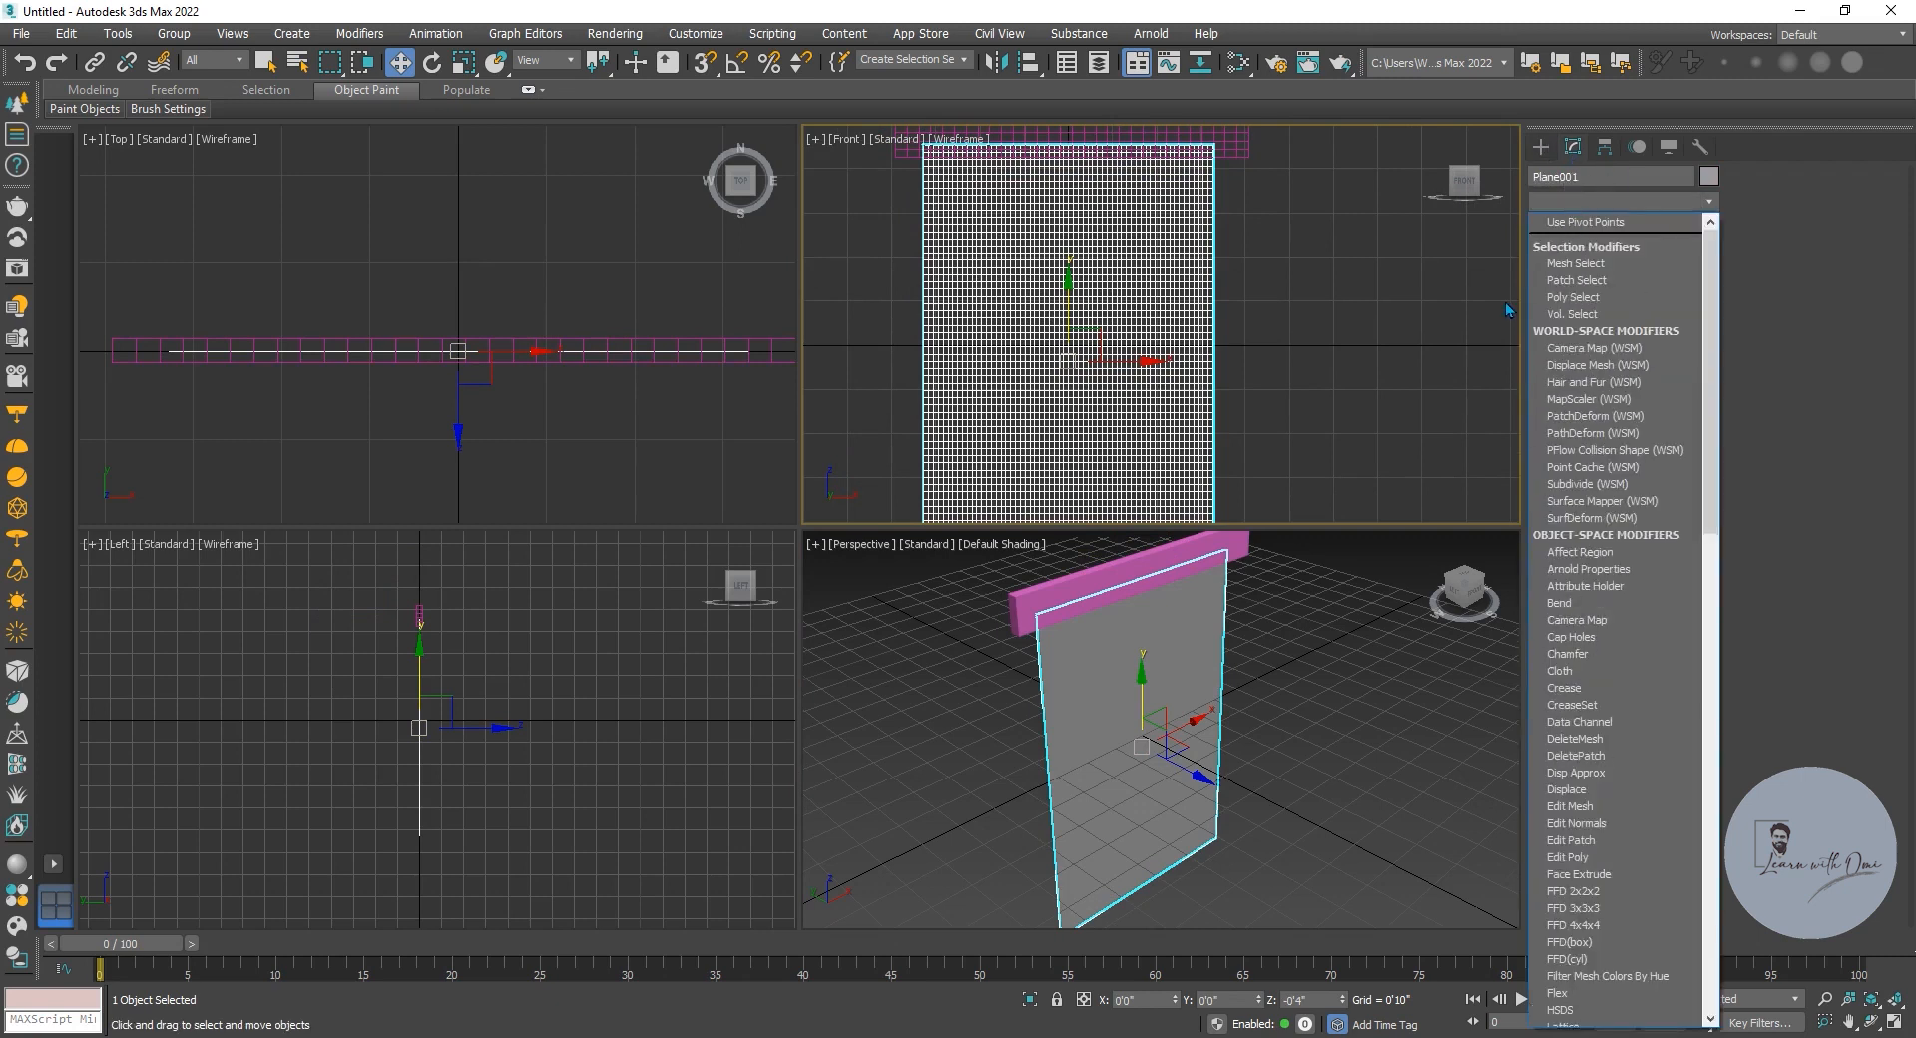
type("cl")
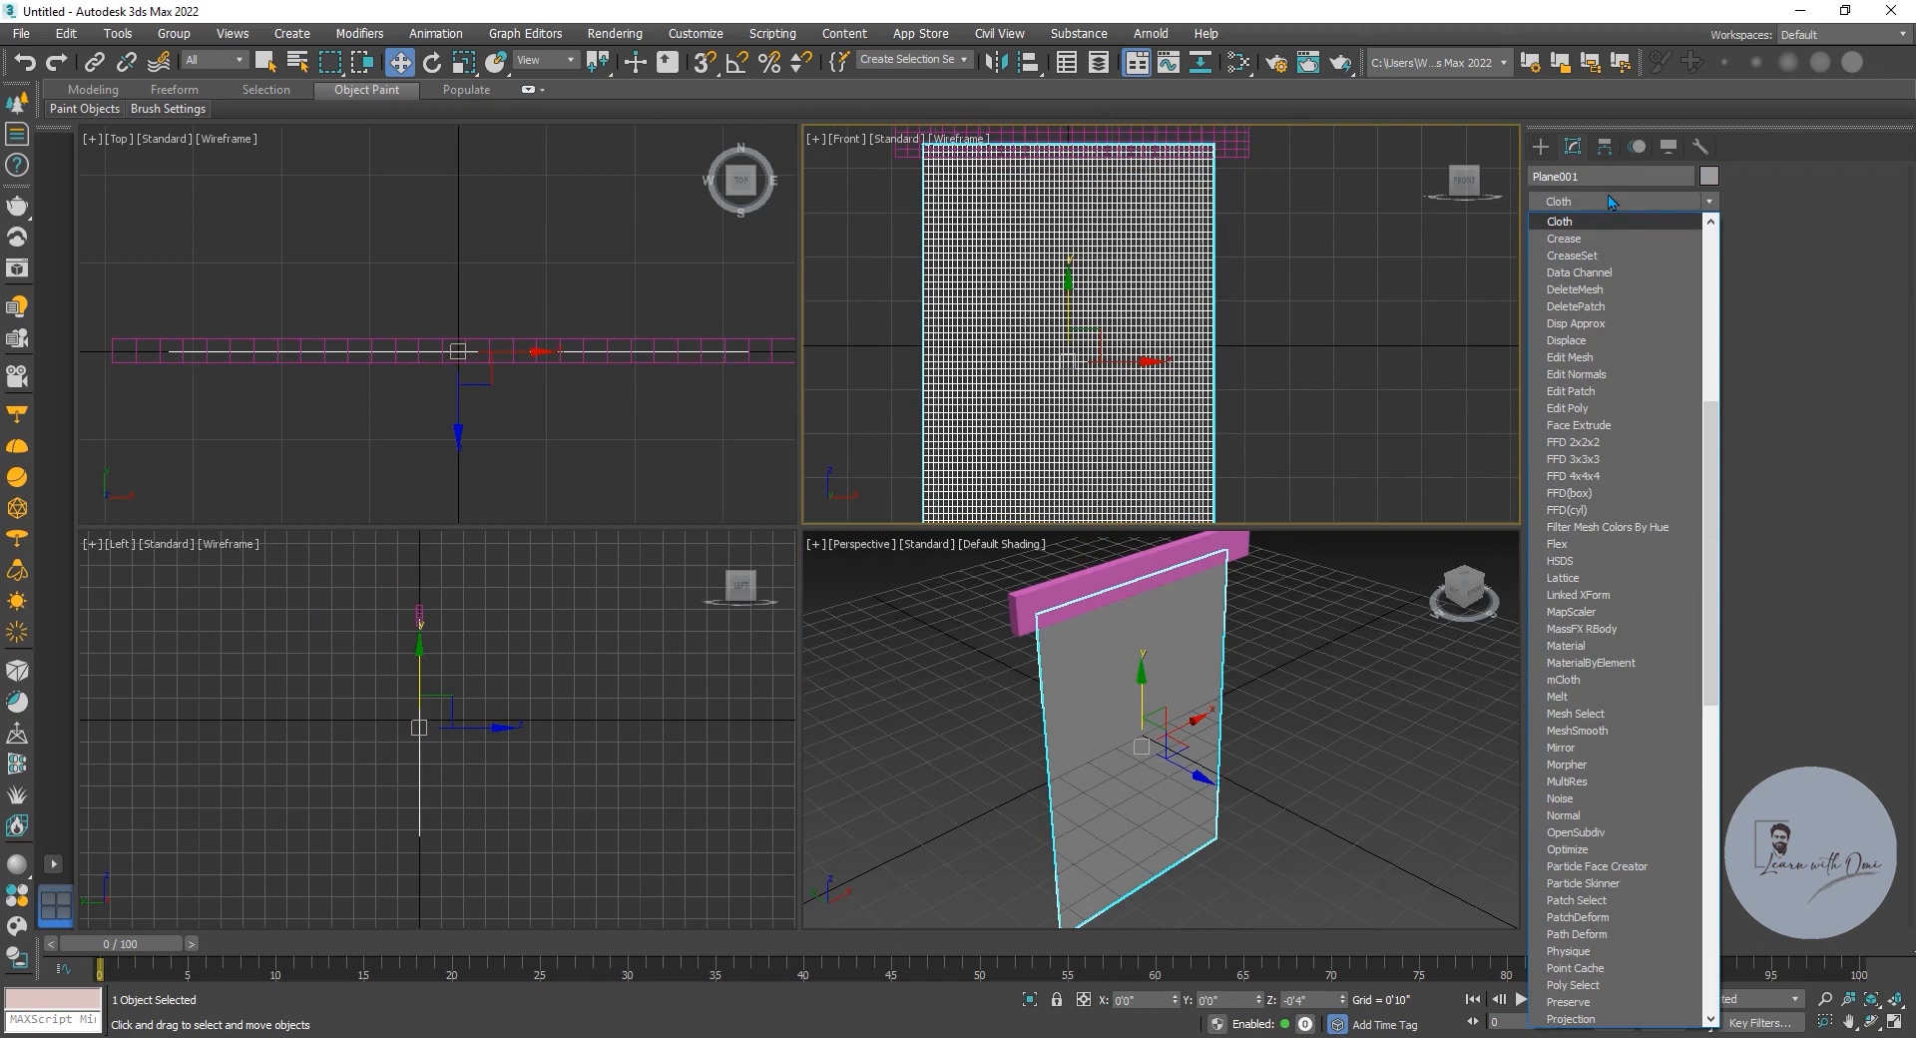
left_click(1604, 223)
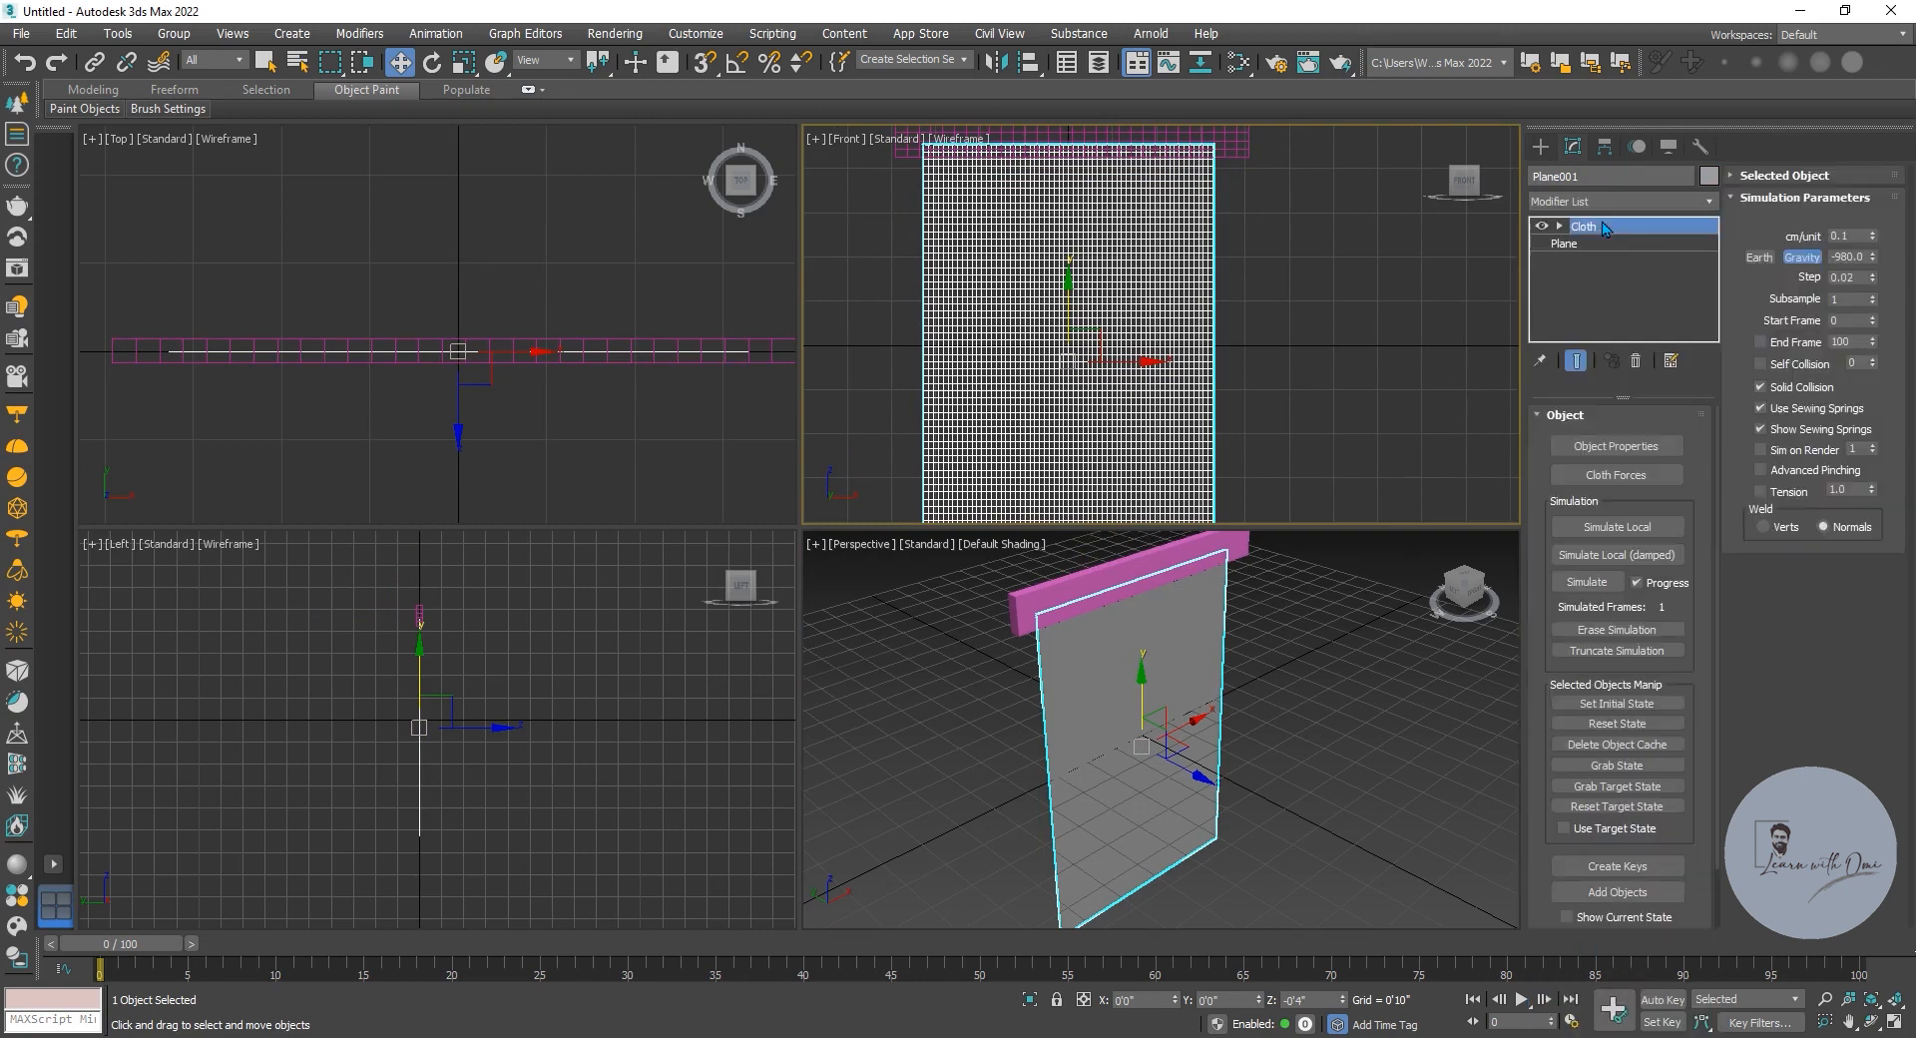
- Add Box001 to the cloth simulation through the object properties and define it as a Collision Object
left_click(1607, 449)
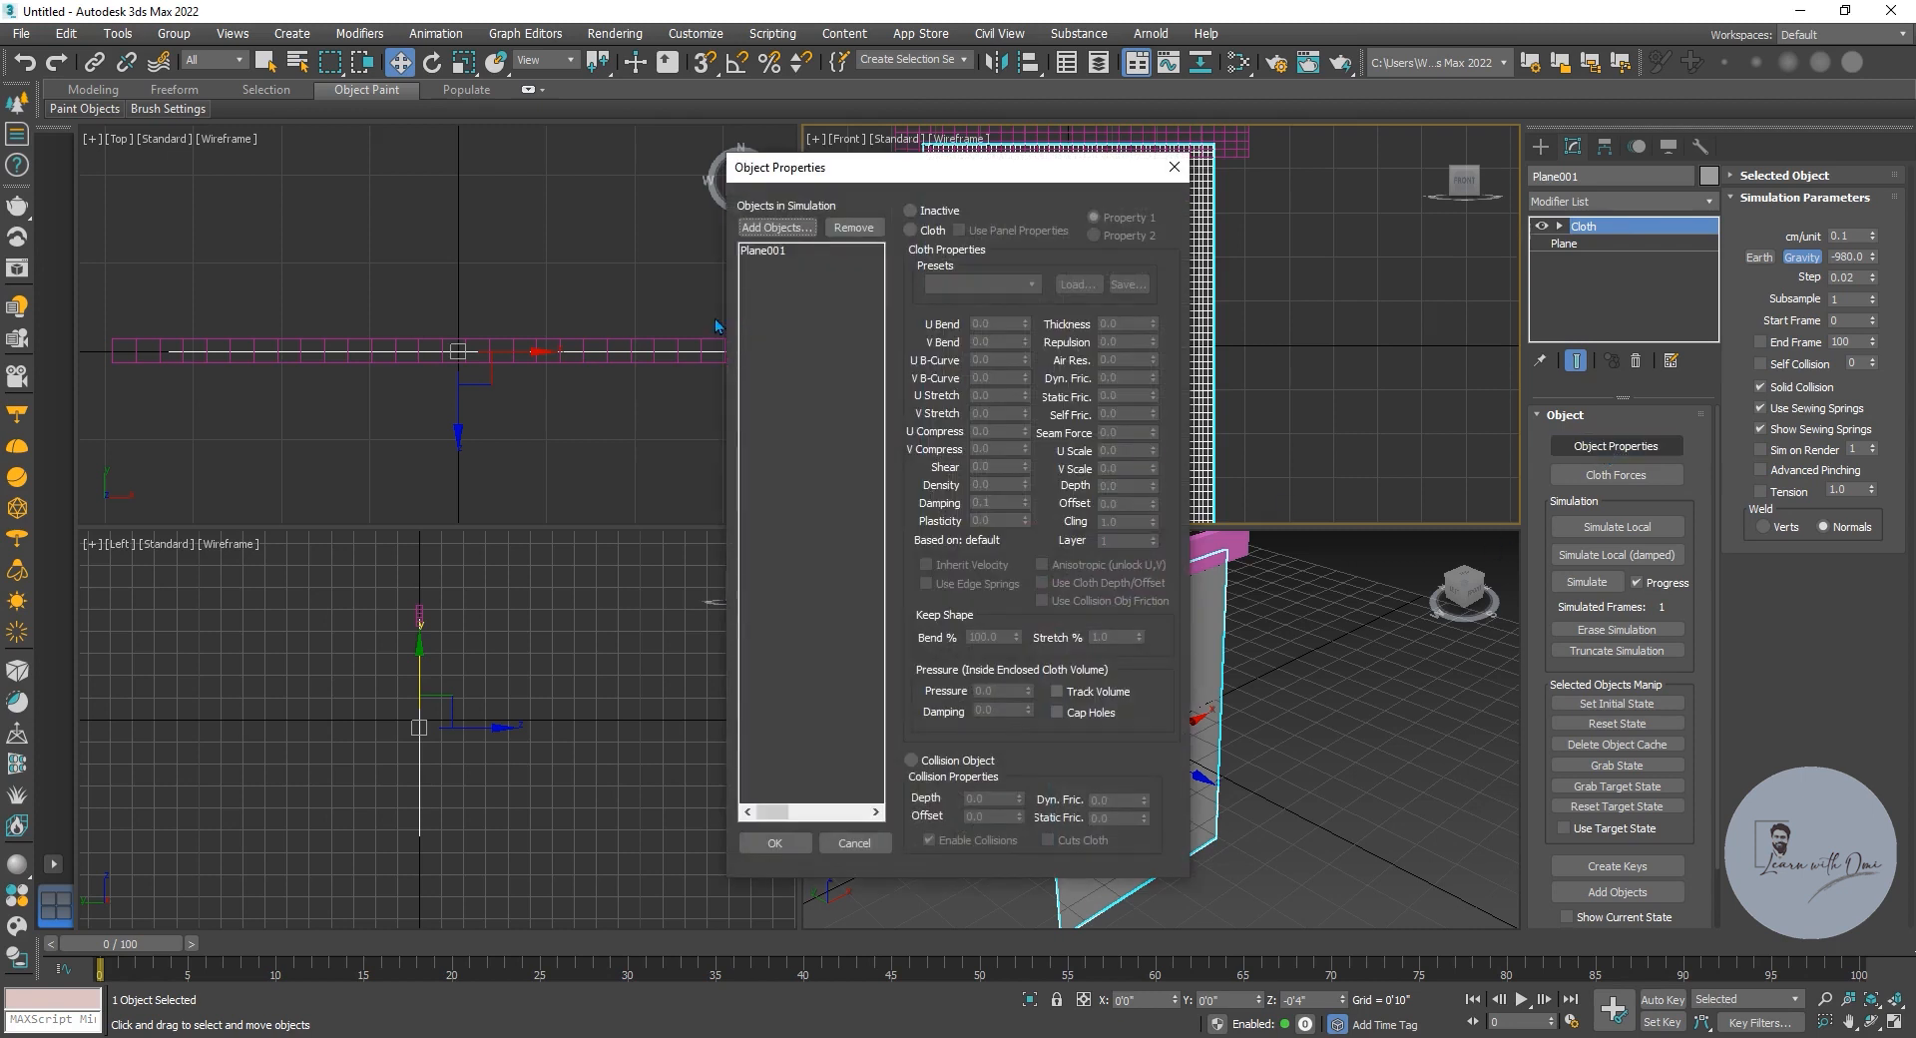
left_click(774, 229)
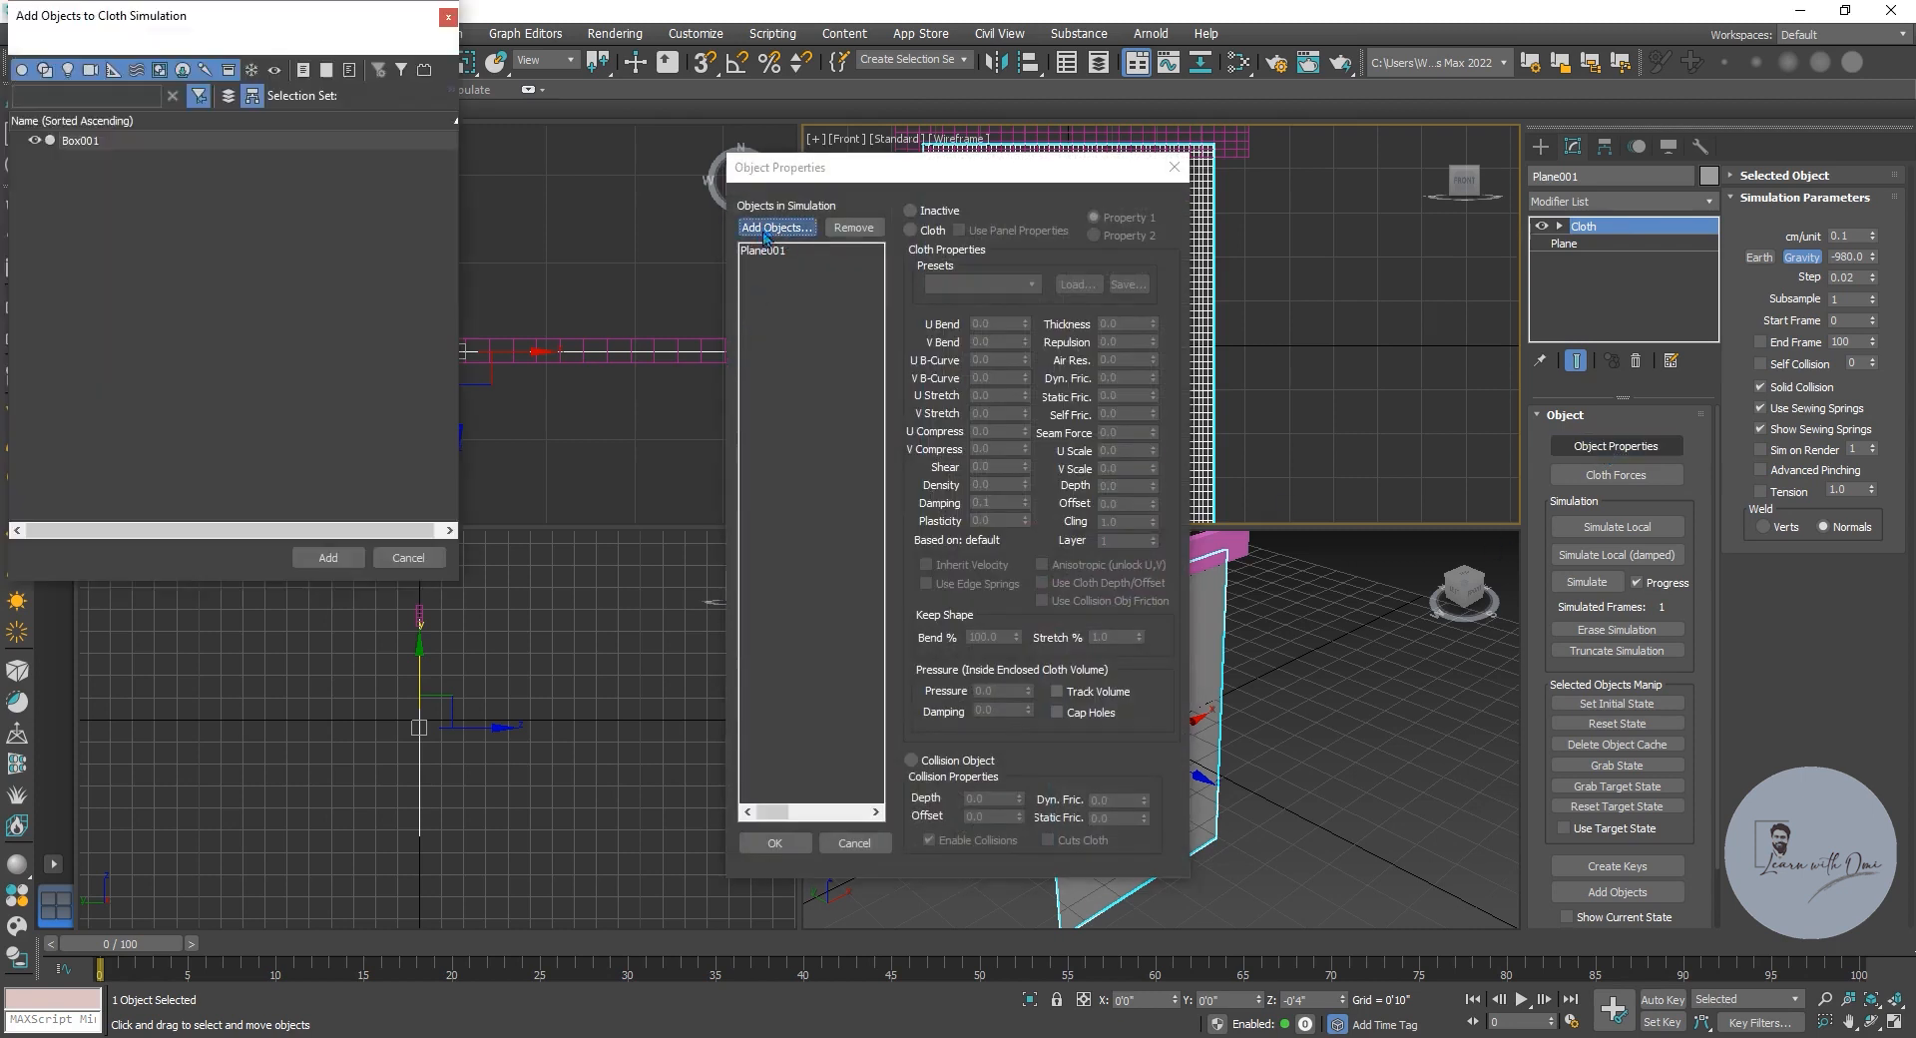
left_click(110, 145)
left_click(338, 563)
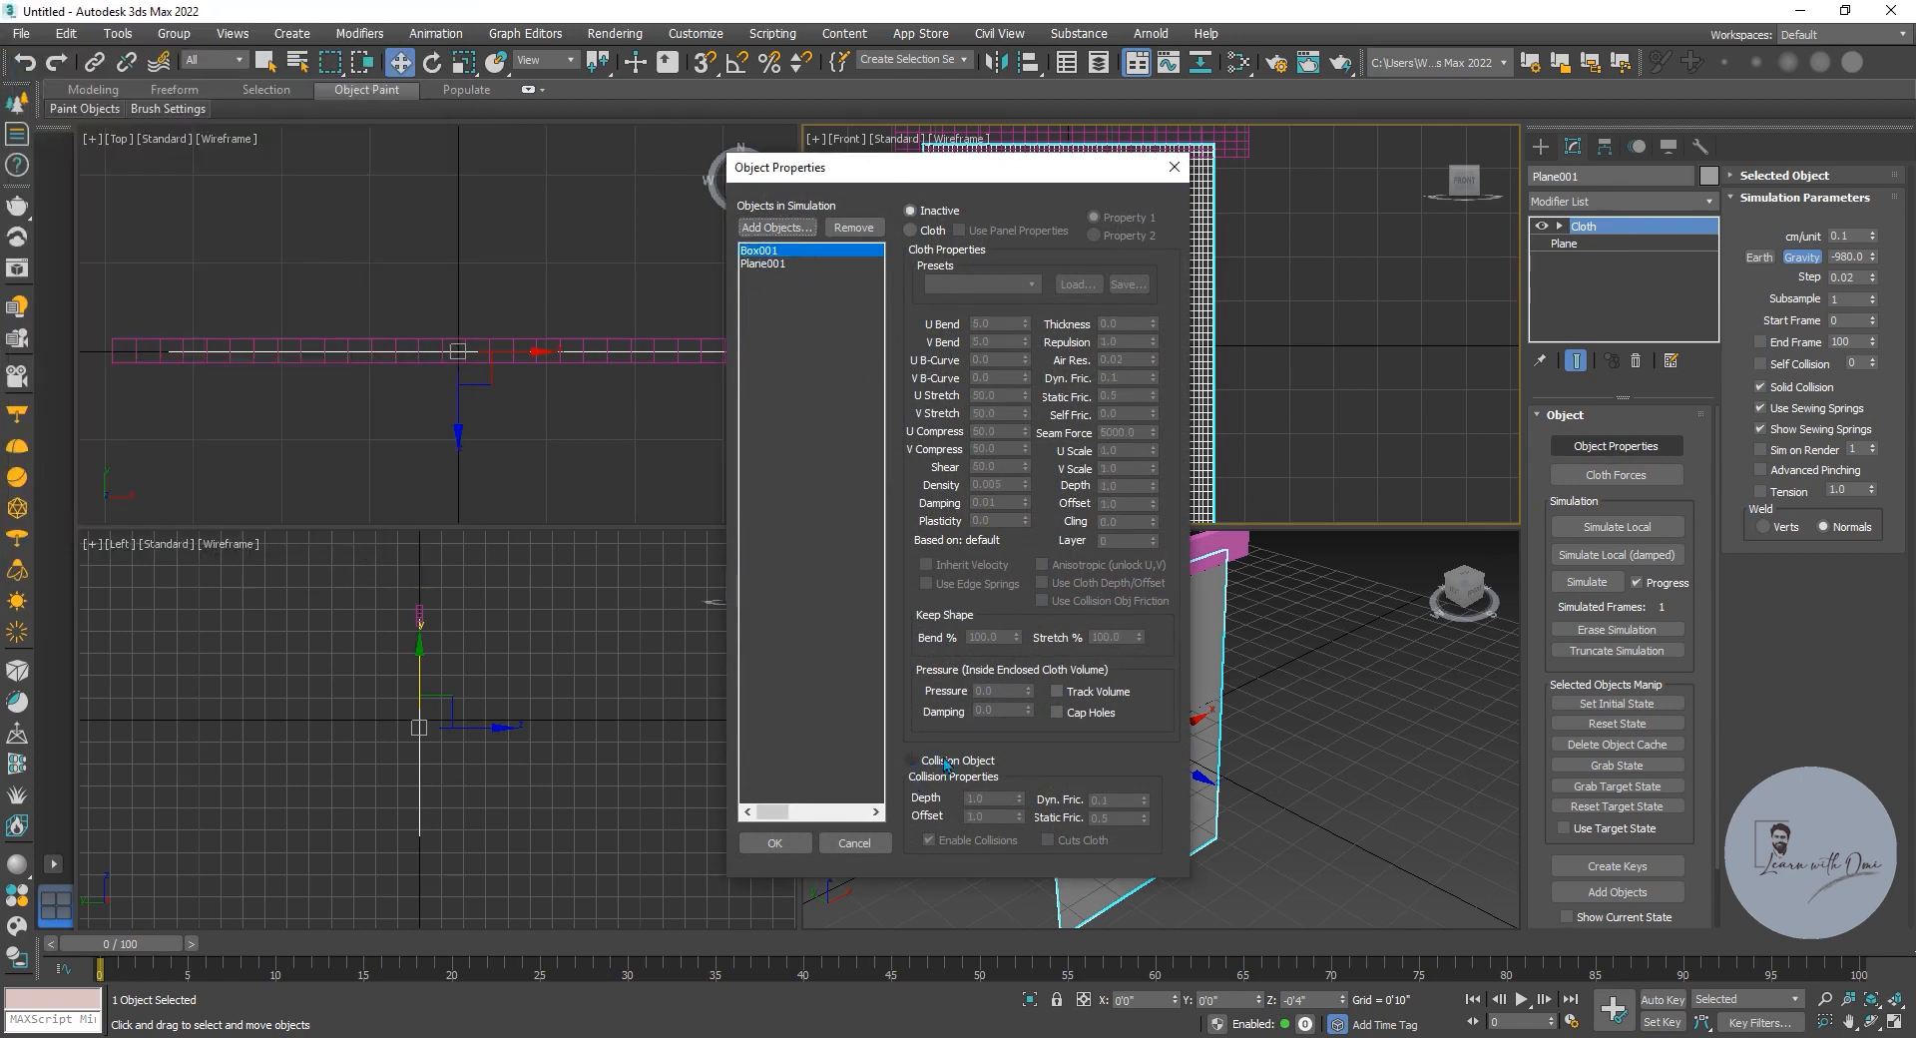
left_click(911, 760)
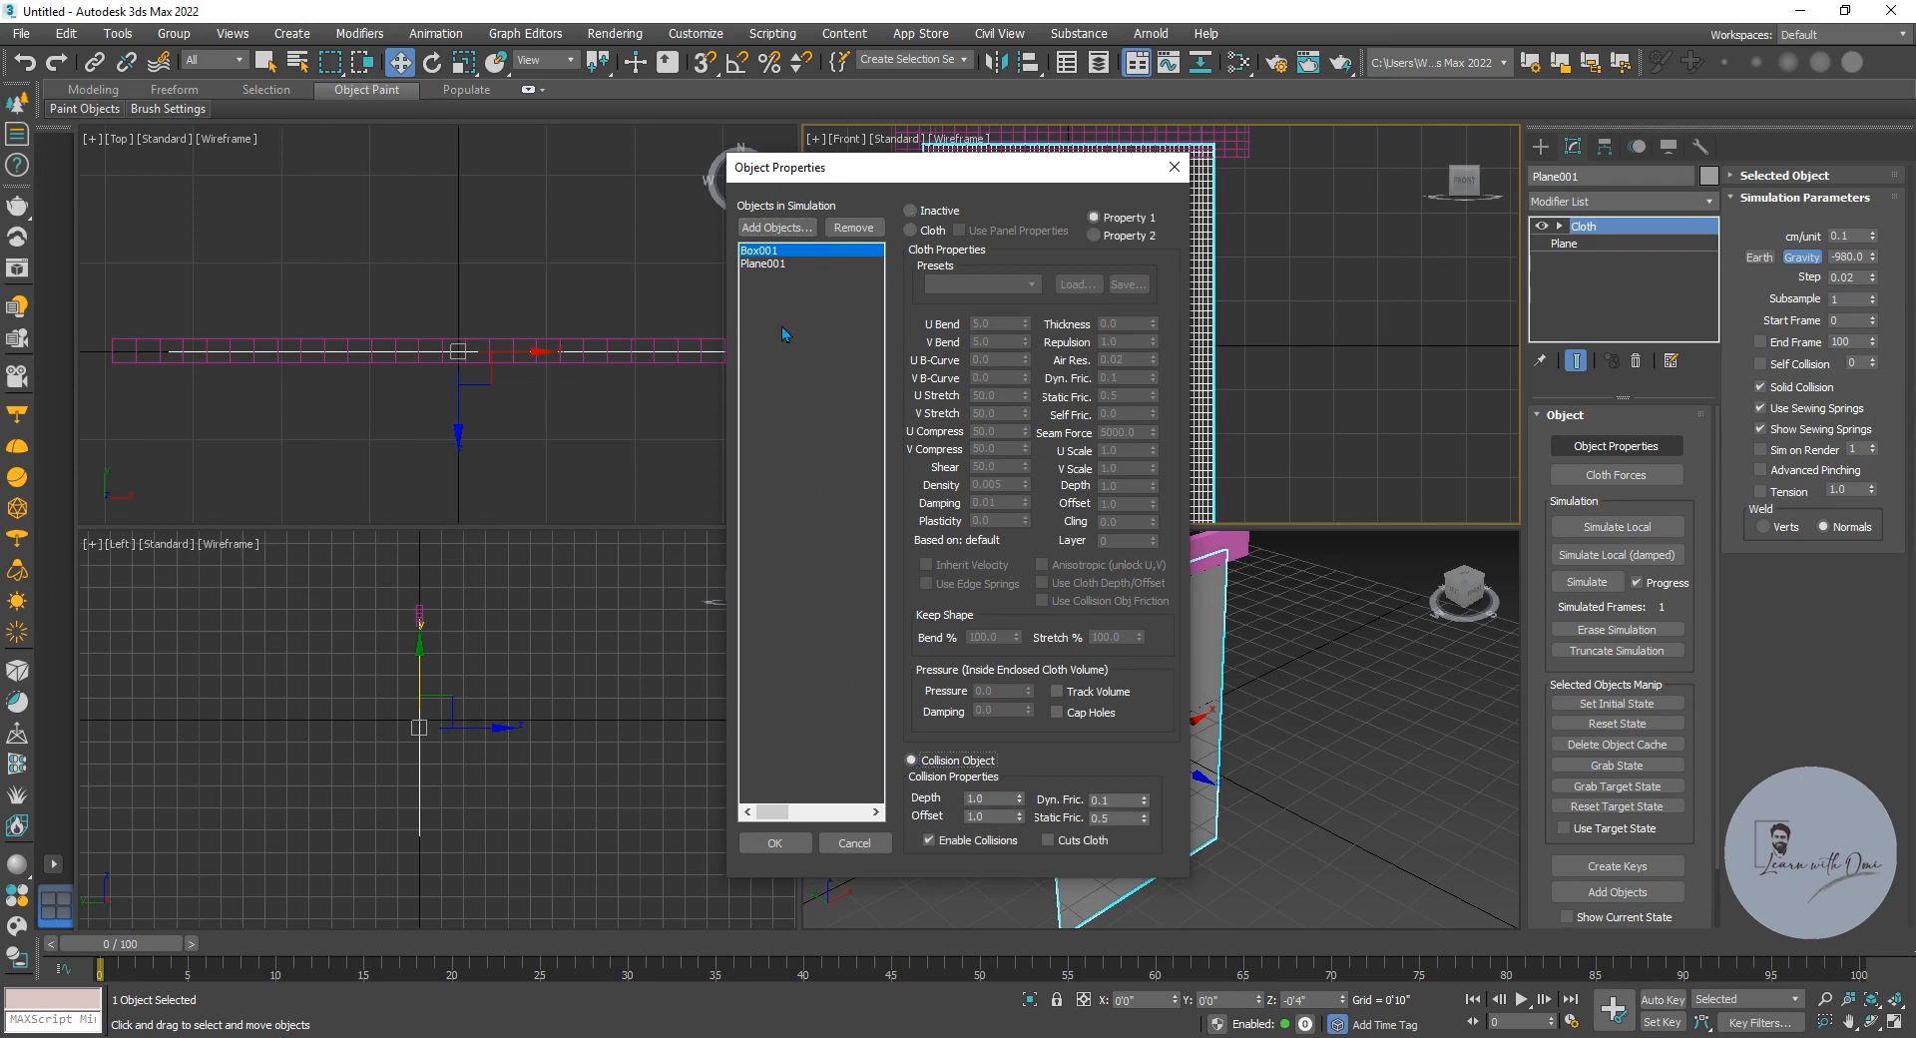
- Define Plane001 as Cloth, check the assignment of both objects and accept the object properties
left_click(769, 265)
left_click(911, 230)
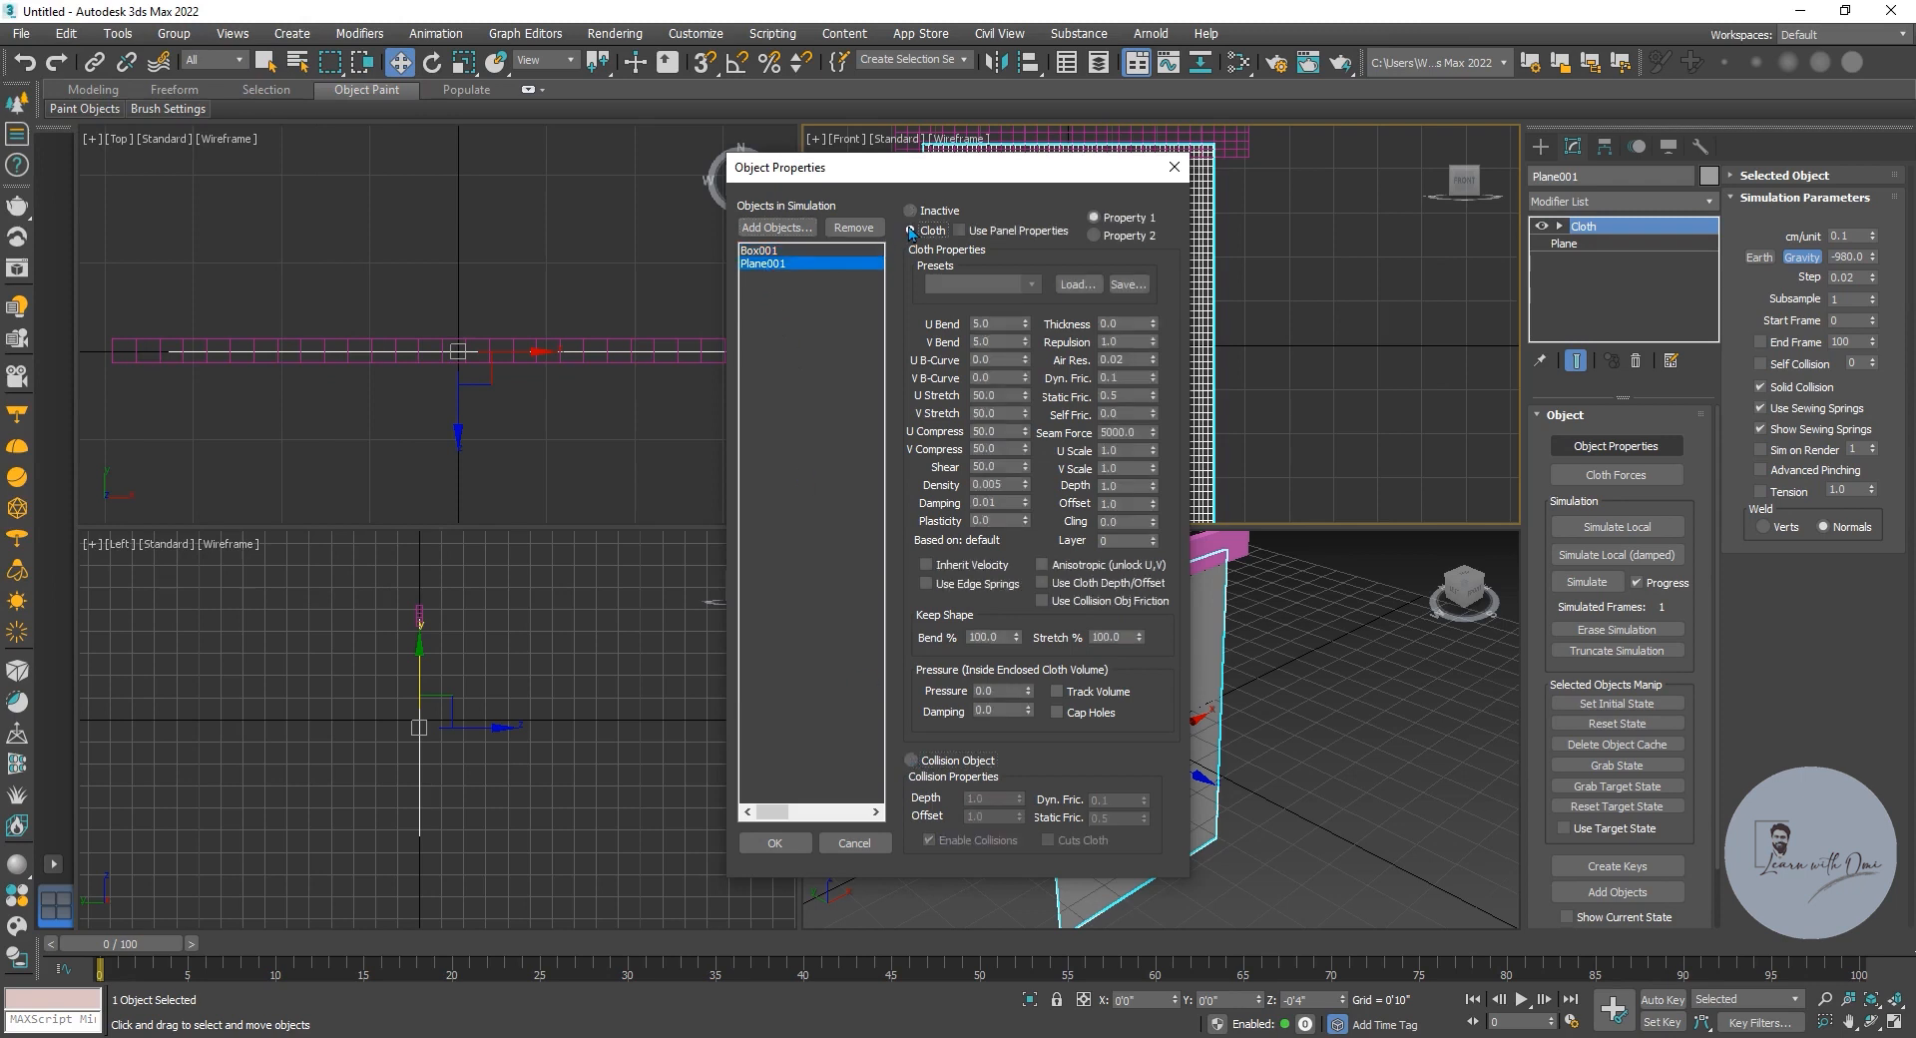
left_click(761, 250)
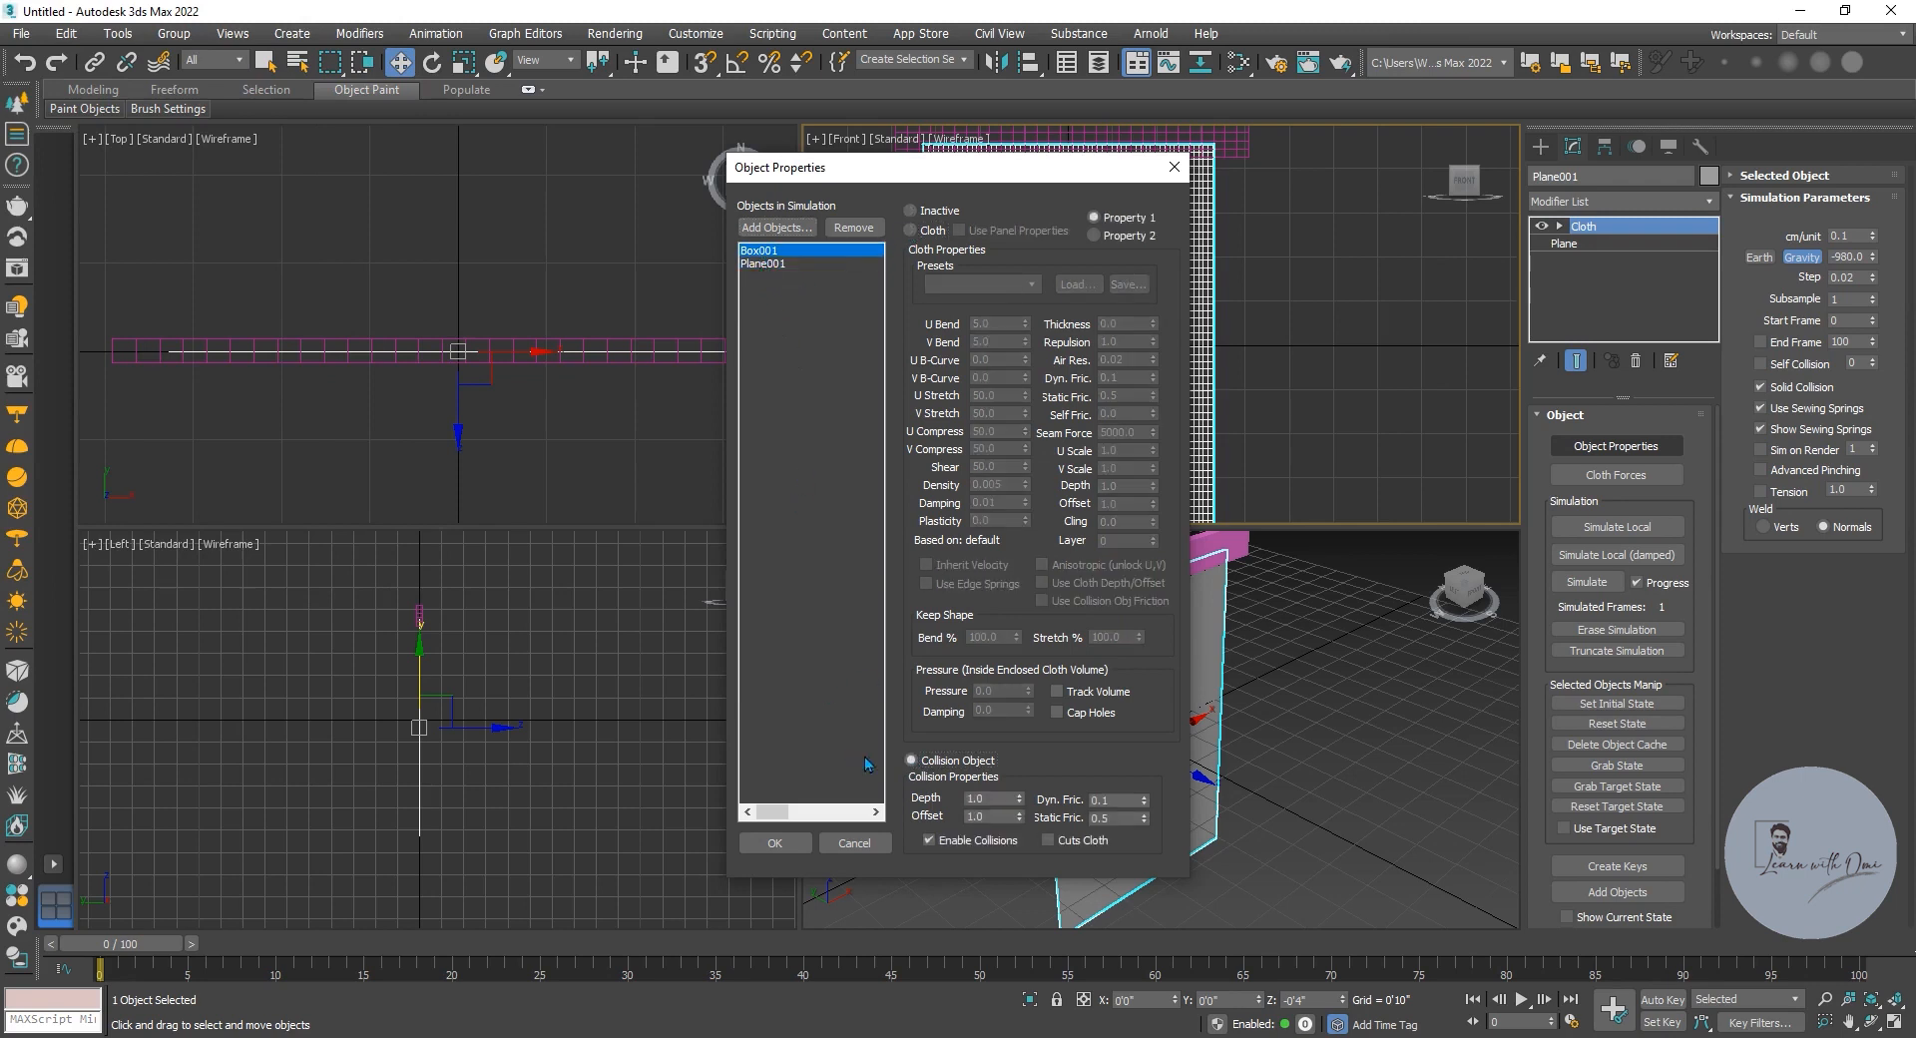
left_click(763, 264)
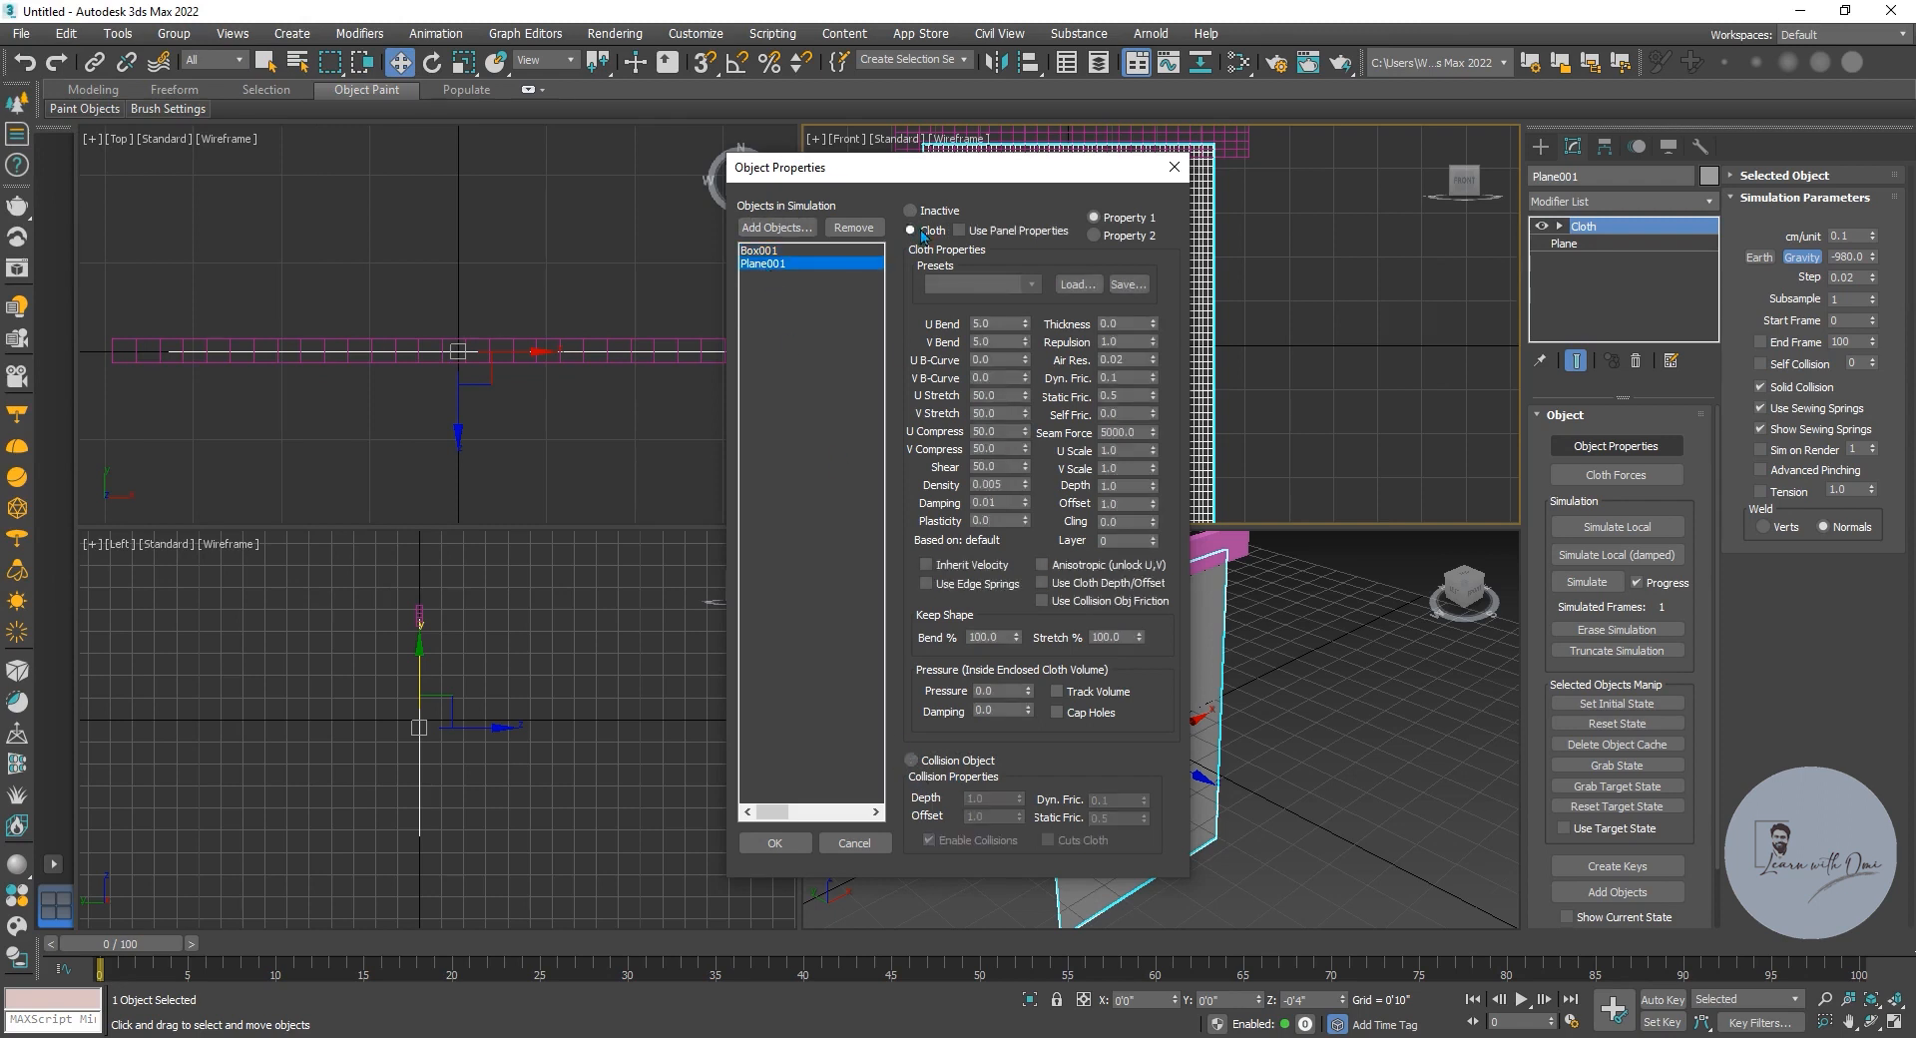
left_click(774, 844)
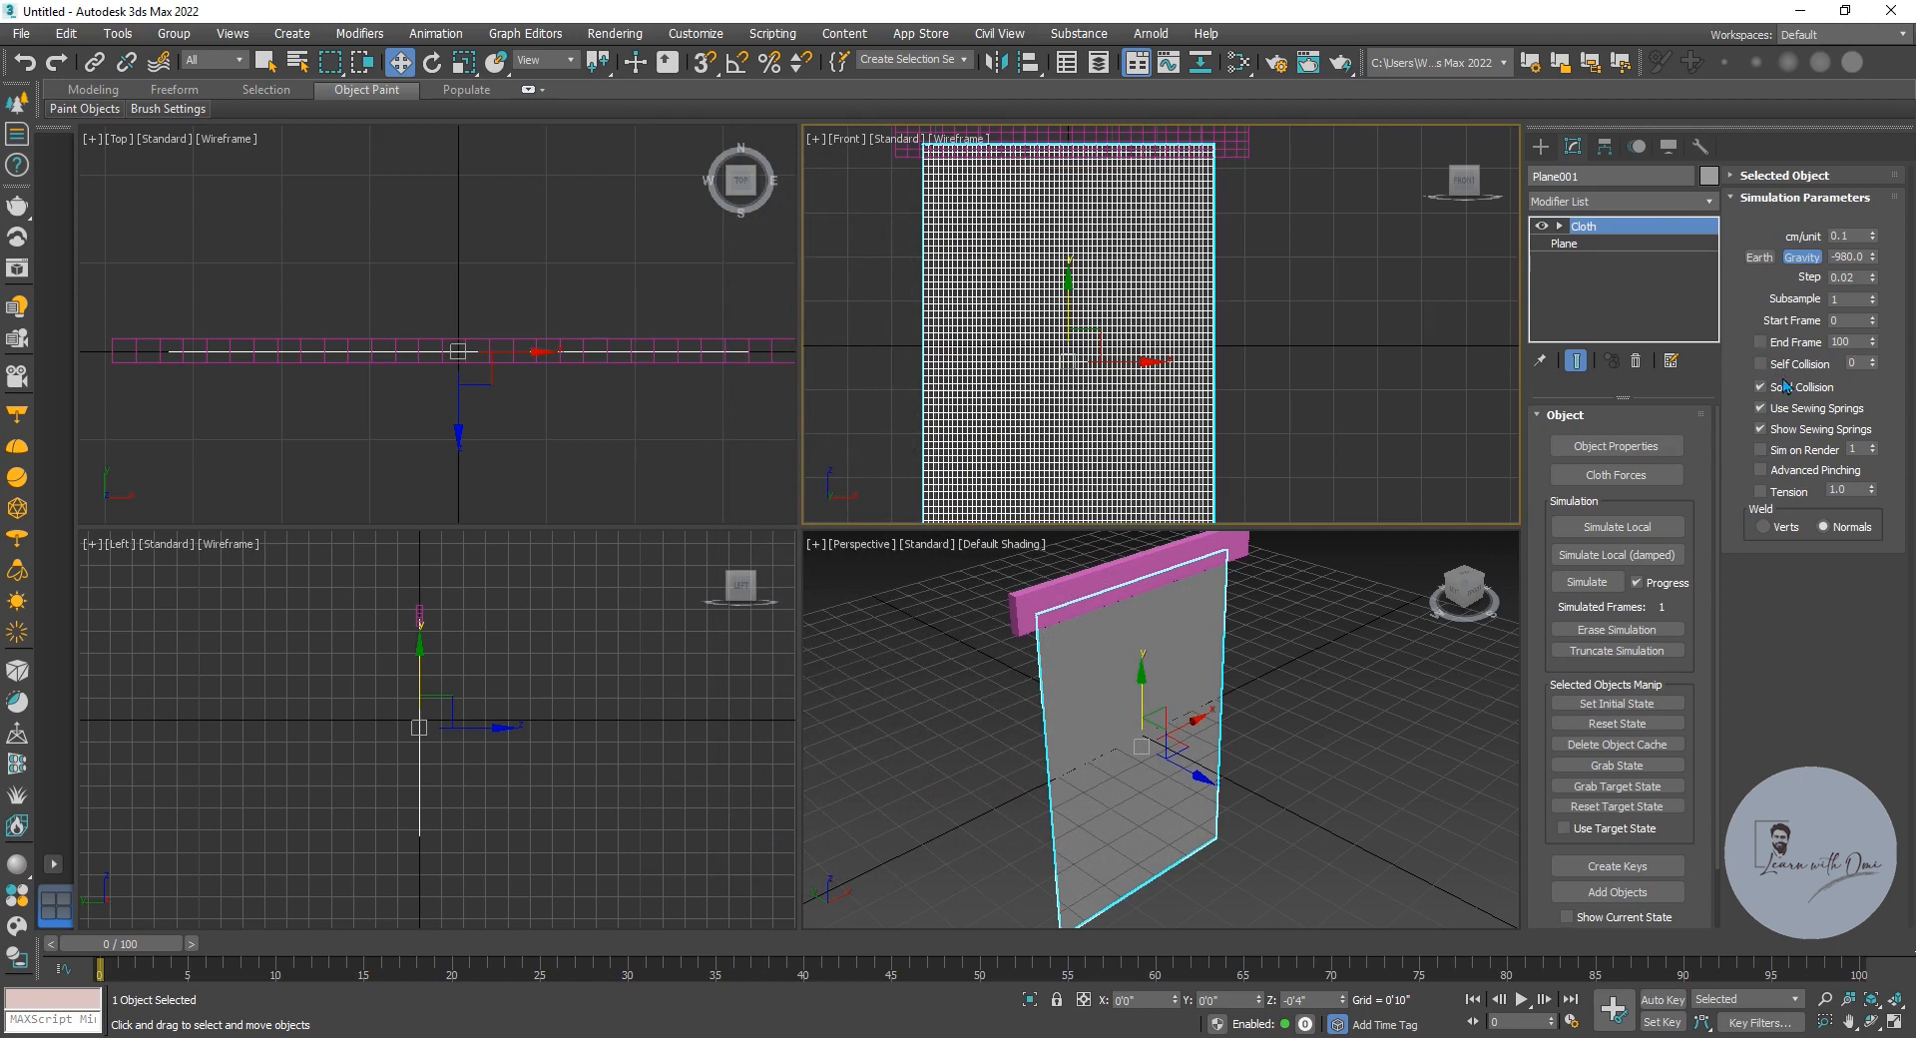
- Enable Self Collision with a value of 1 and enter the Cloth modifier's Group sub-object level
double_click(1857, 363)
left_click(1561, 226)
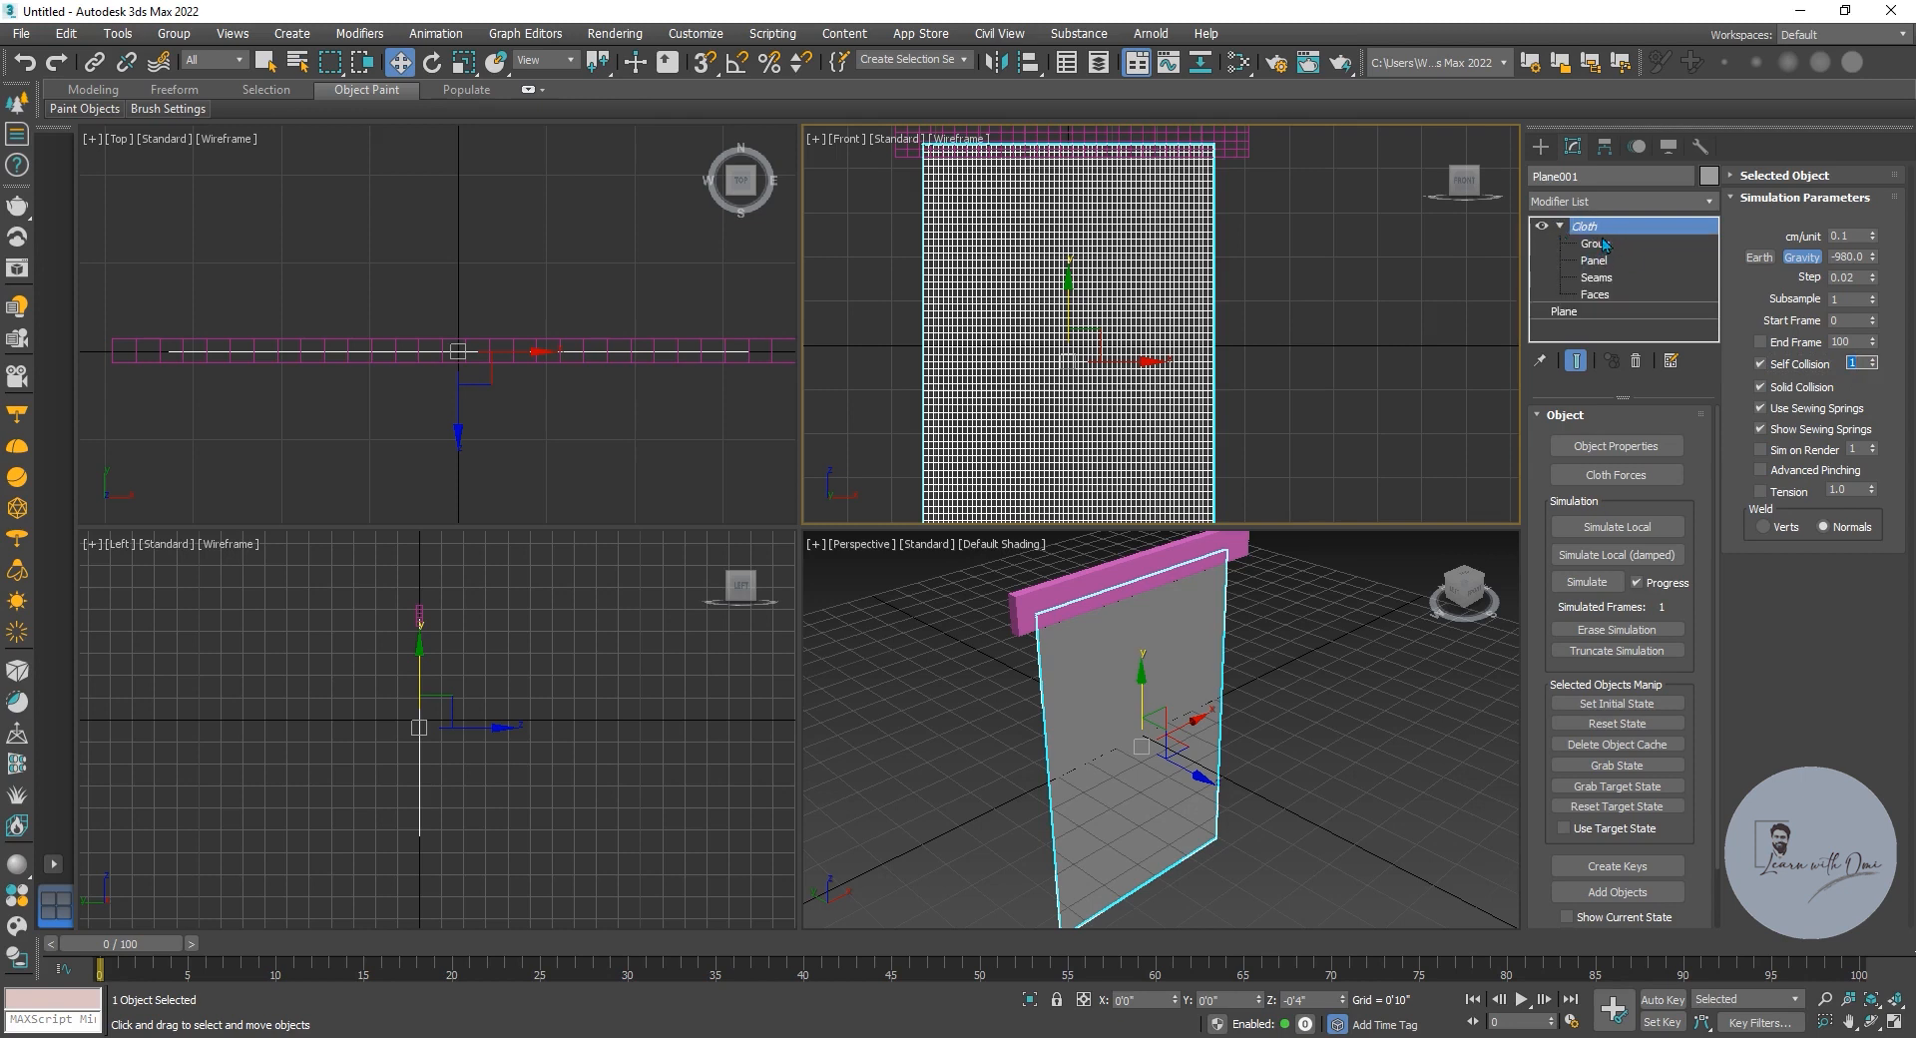
left_click(1599, 244)
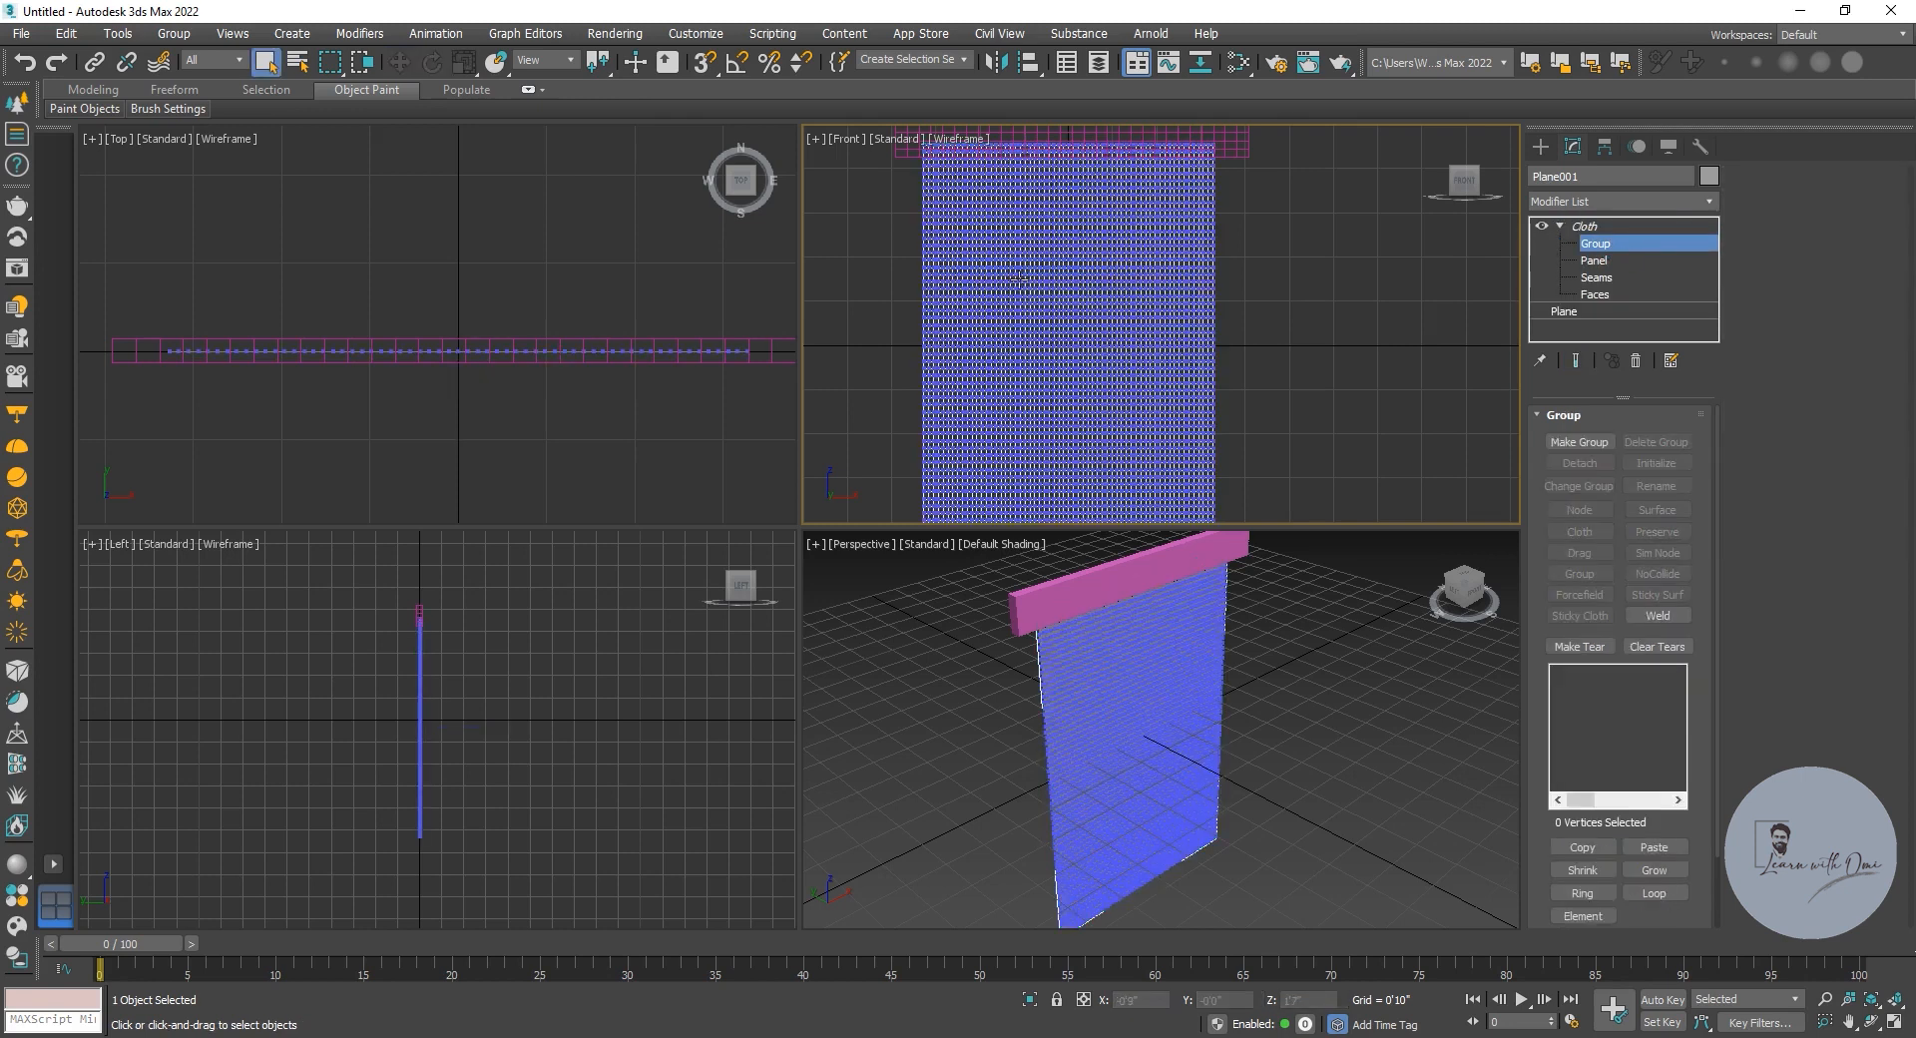
- Select the cloth vertices in the top rows along the plane's full upper edge in the Front view
middle_click_drag(1030, 285, 1048, 432)
scroll(1069, 351, "up", 4)
middle_click_drag(1082, 337, 1153, 380)
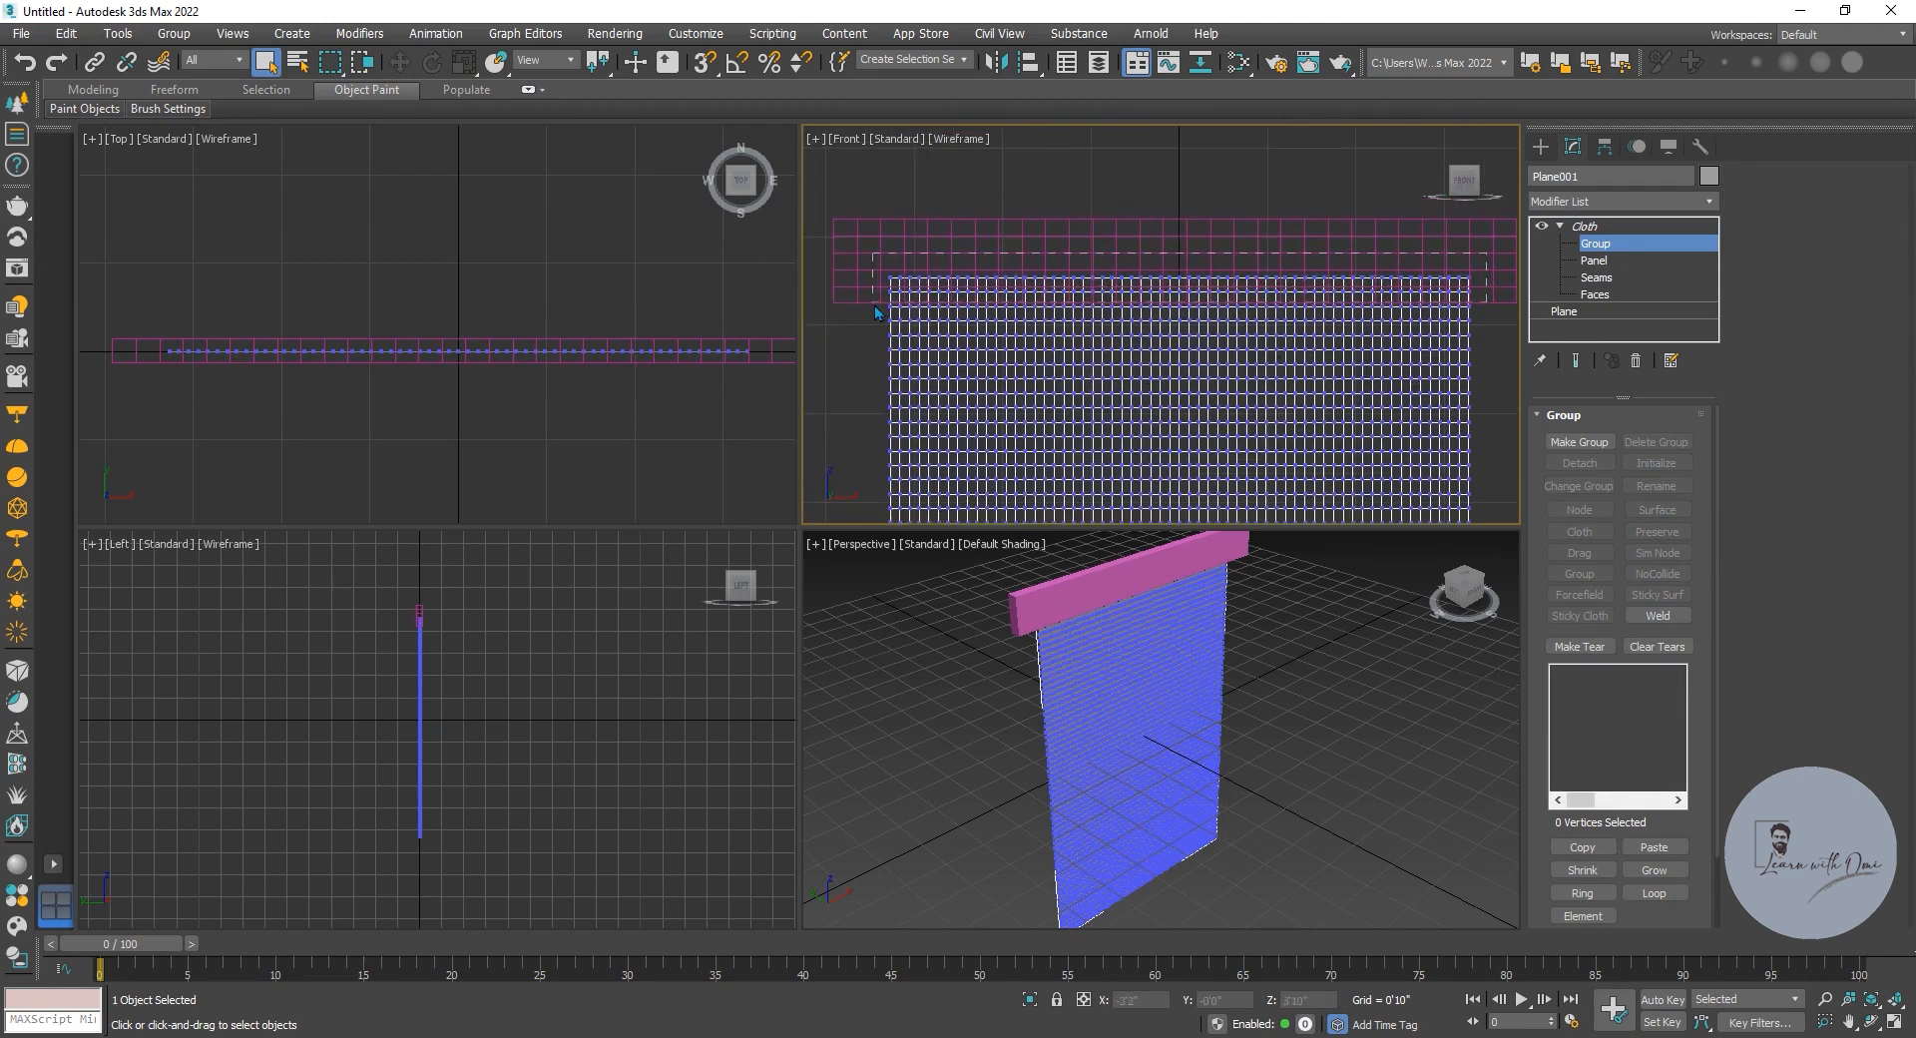
left_click_drag(870, 320, 871, 326)
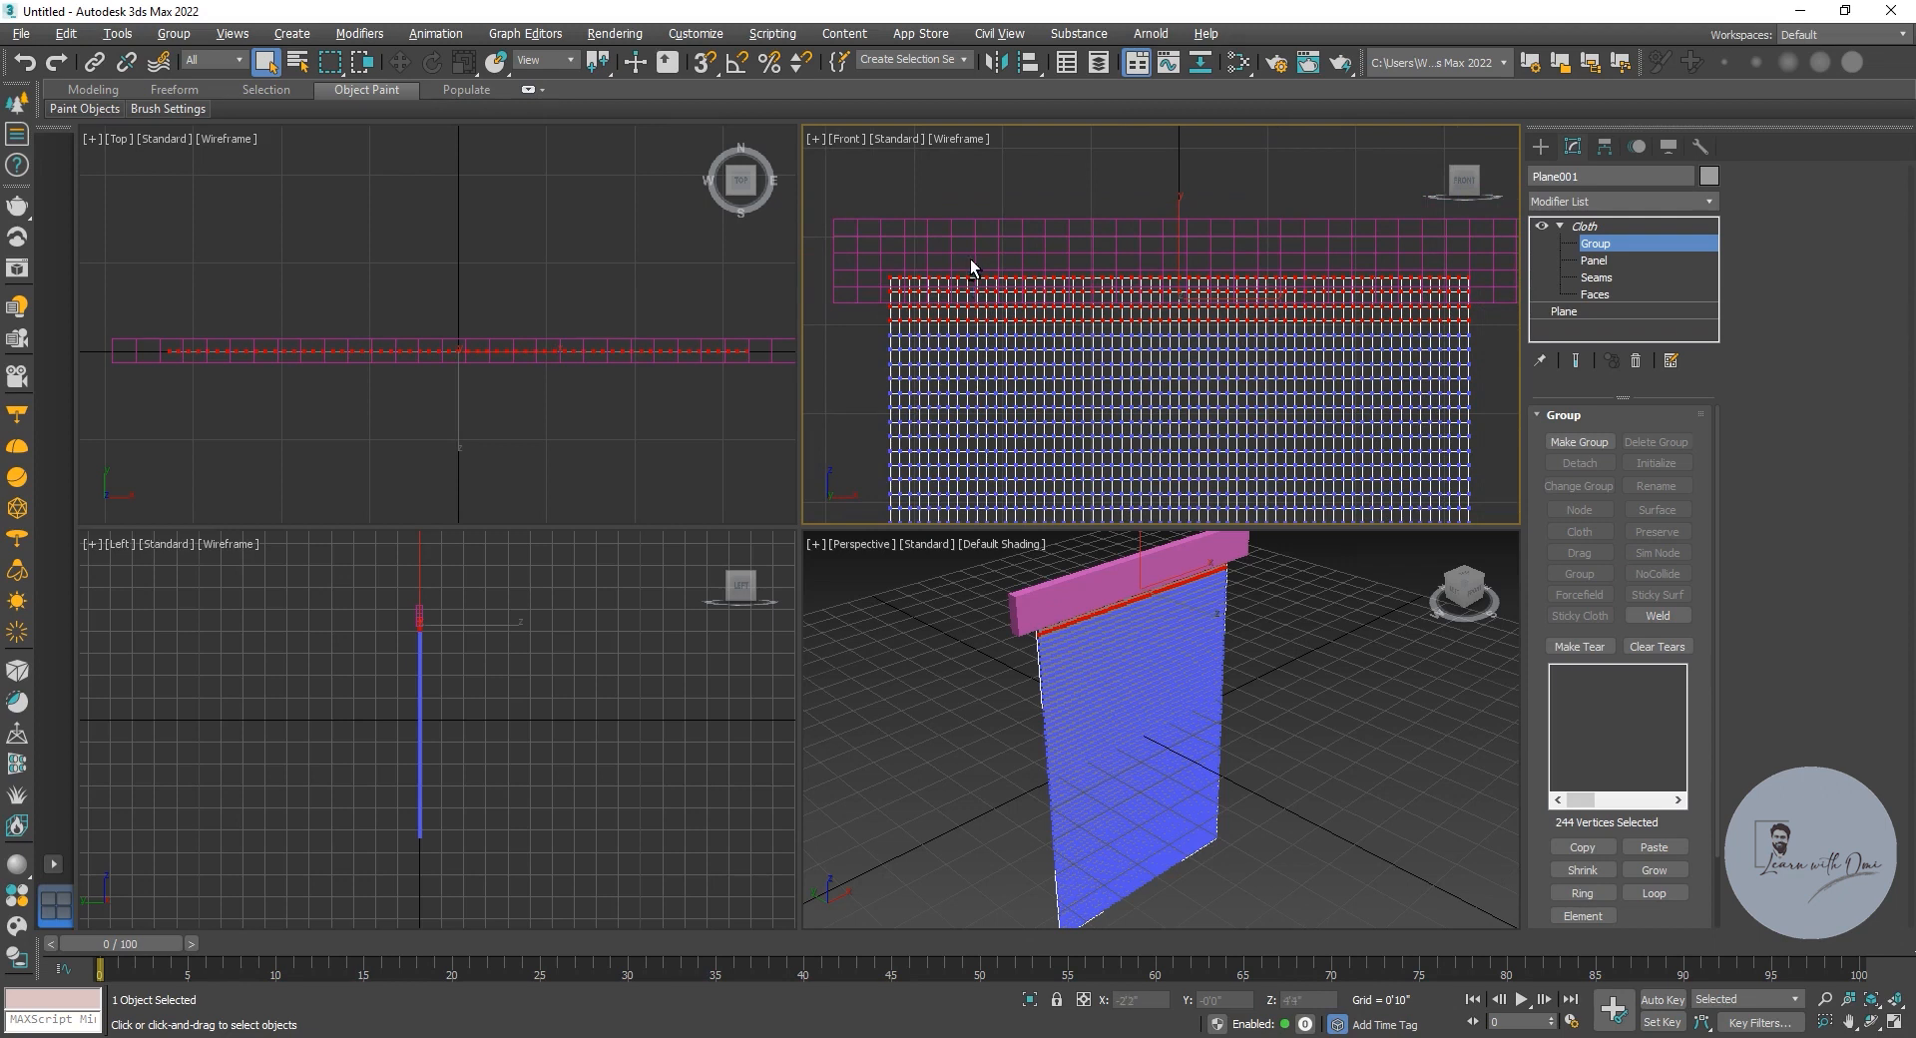
- Remove four narrow column bands, spaced across the plane's width, from the vertex selection to leave gaps between the pinned sections
left_click_drag(954, 317, 948, 335, "alt")
left_click_drag(1101, 316, 1094, 342, "alt")
left_click_drag(1245, 307, 1235, 332, "alt")
left_click_drag(1357, 346, 1421, 351, "alt")
middle_click_drag(1188, 337, 1159, 313)
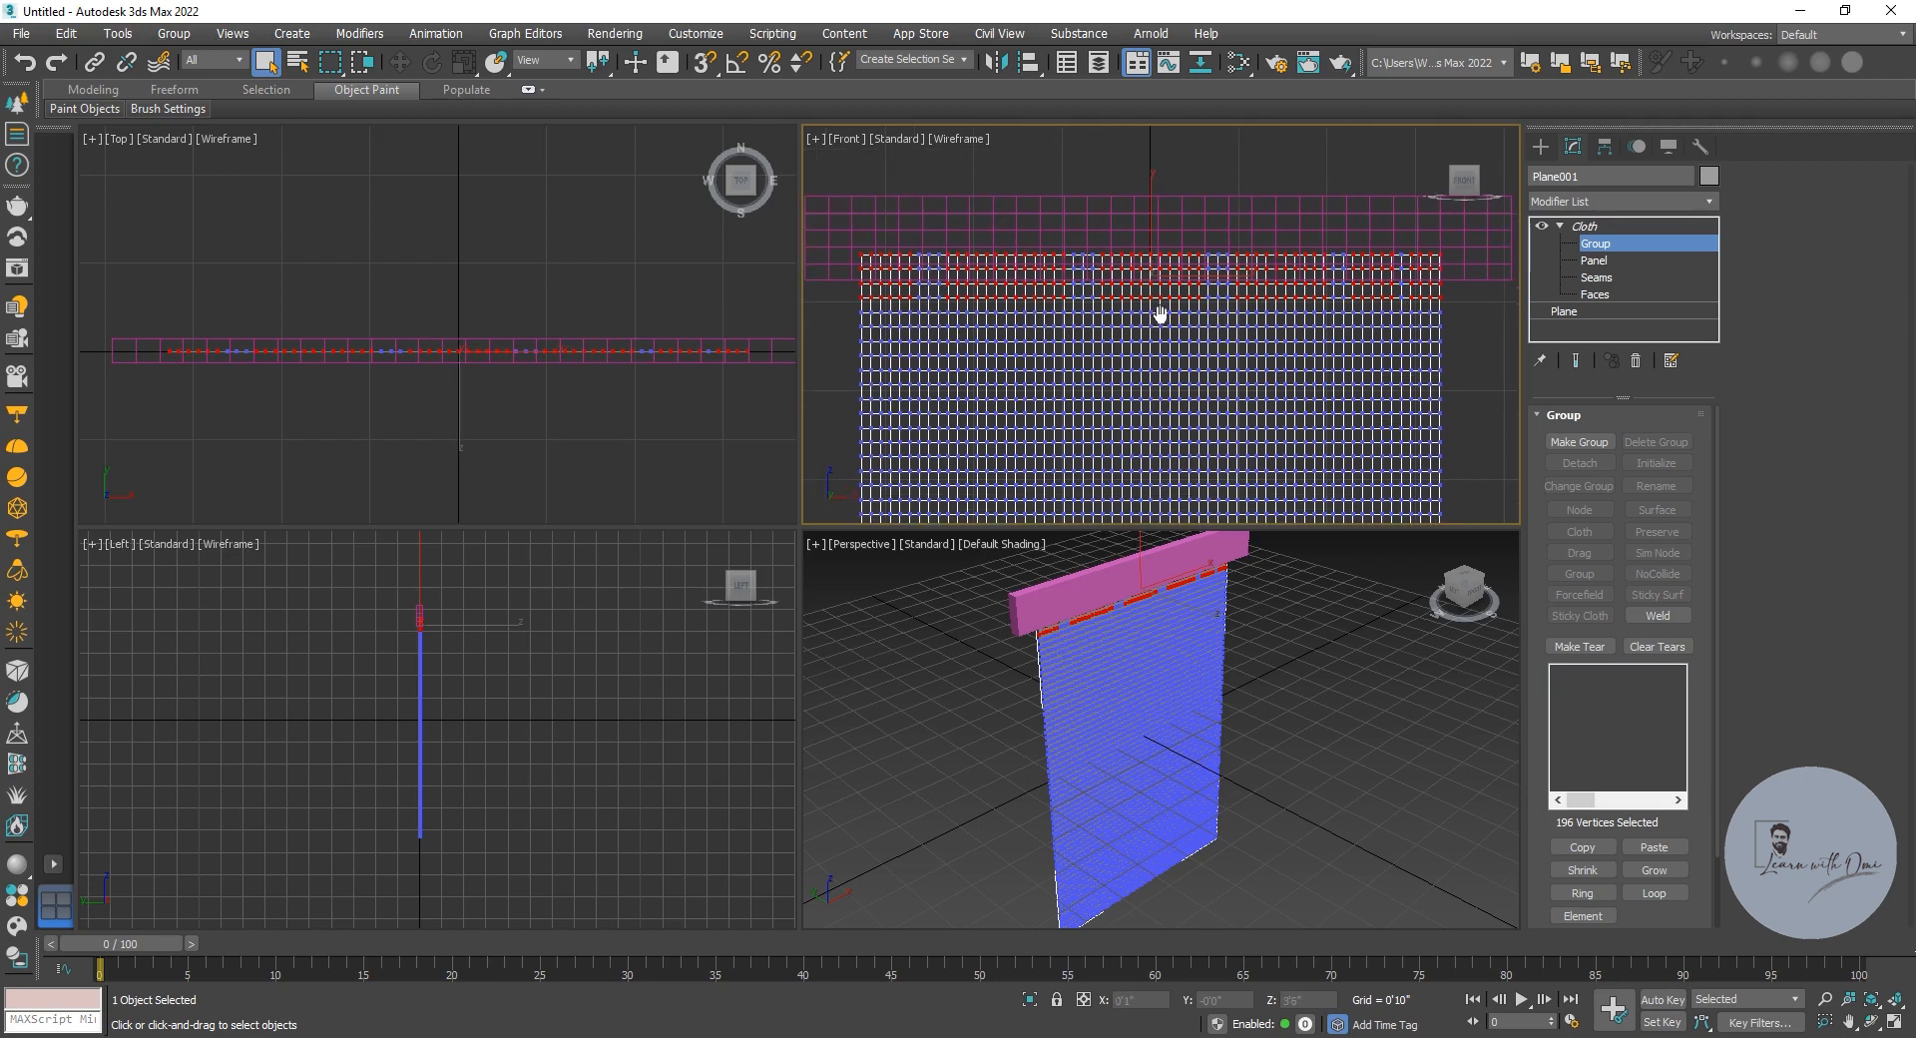
- Make Group001 from the selected vertices, constrain it to the box with Surface, and return to the Cloth modifier's object level
left_click(1581, 445)
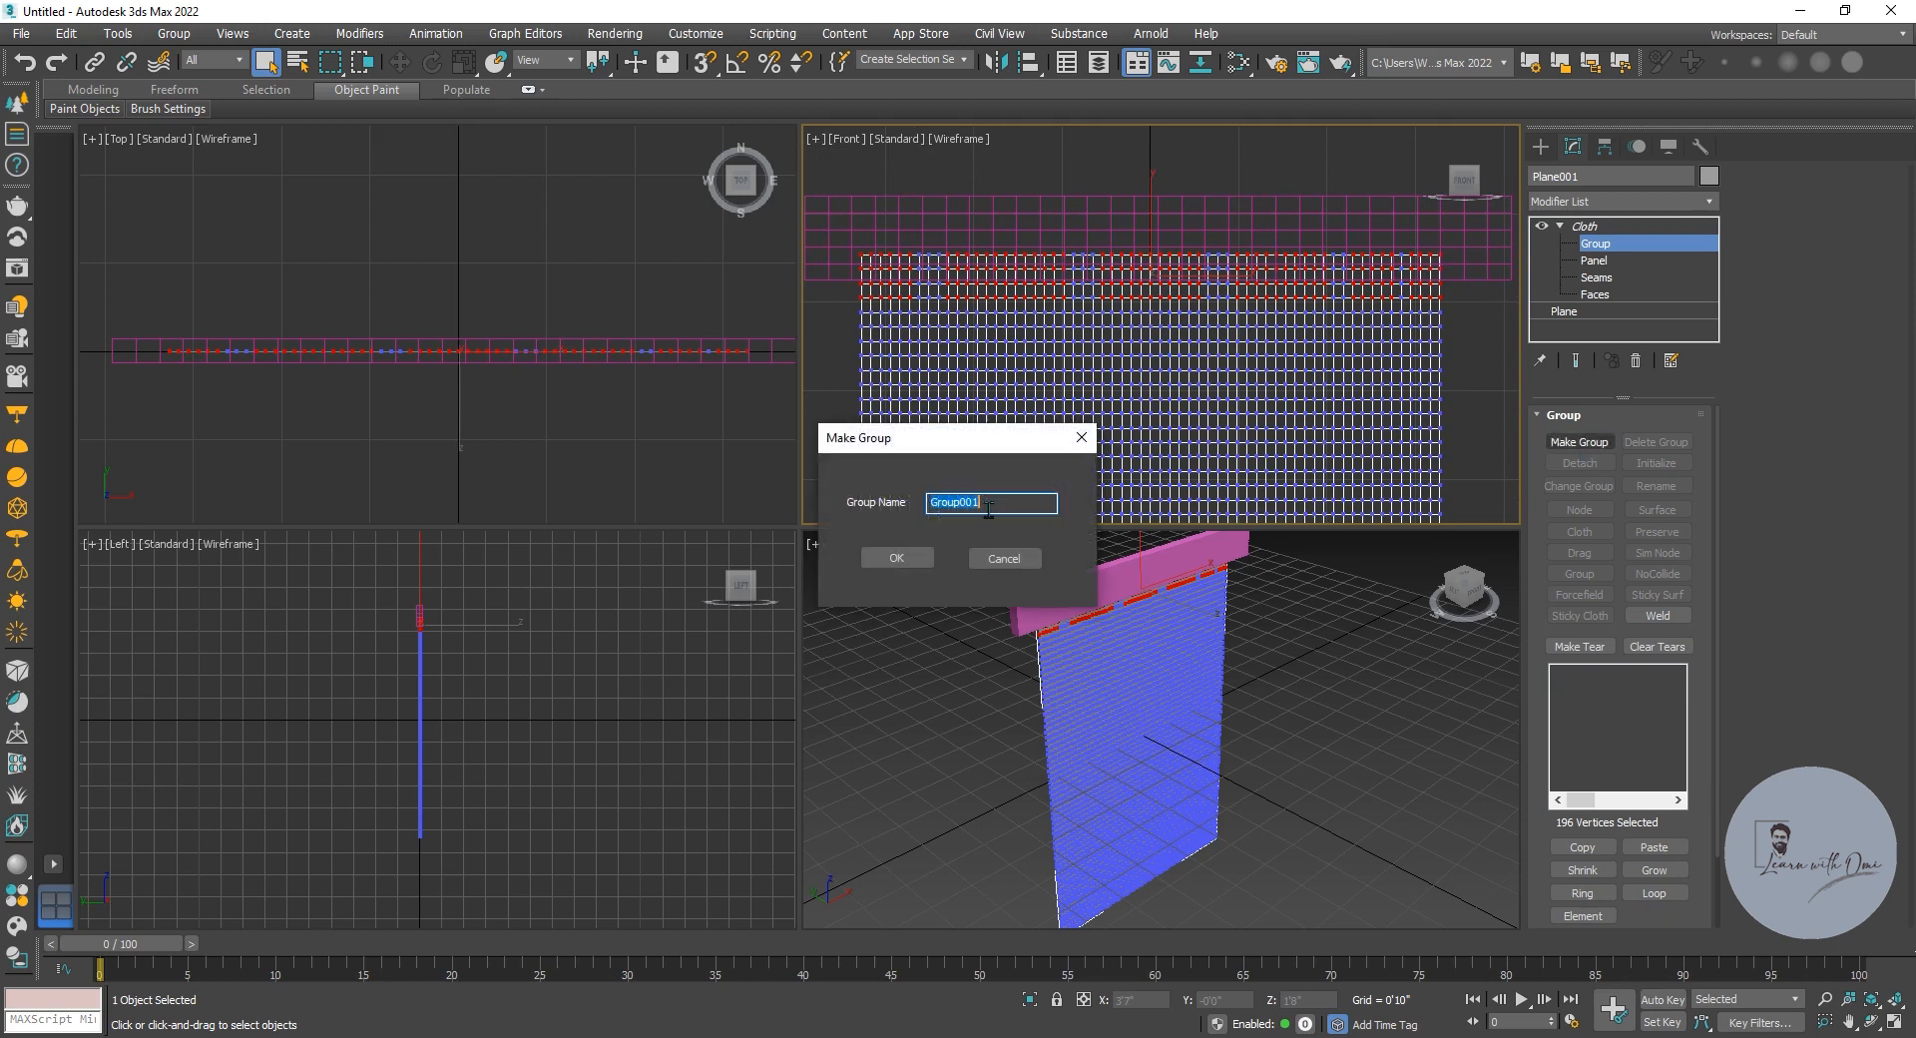
left_click(881, 559)
scroll(1066, 308, "down", 1)
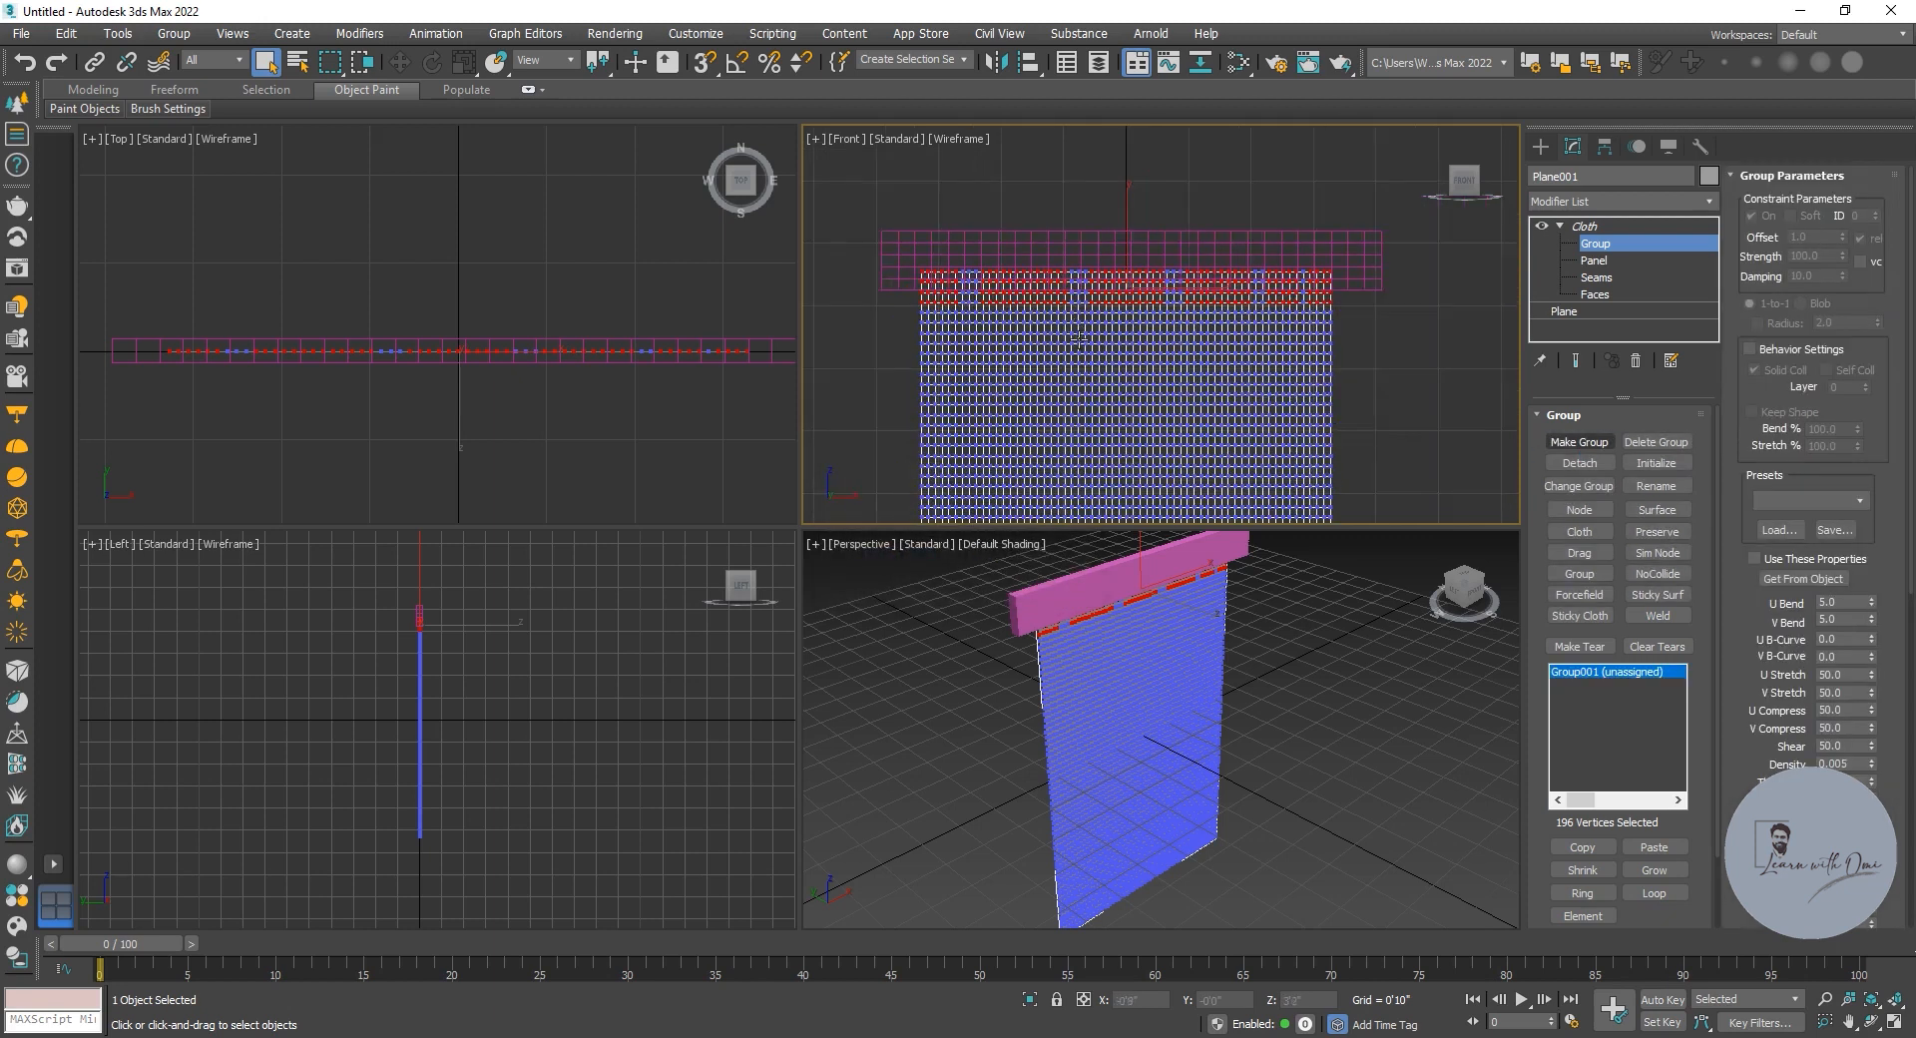
scroll(1098, 339, "down", 1)
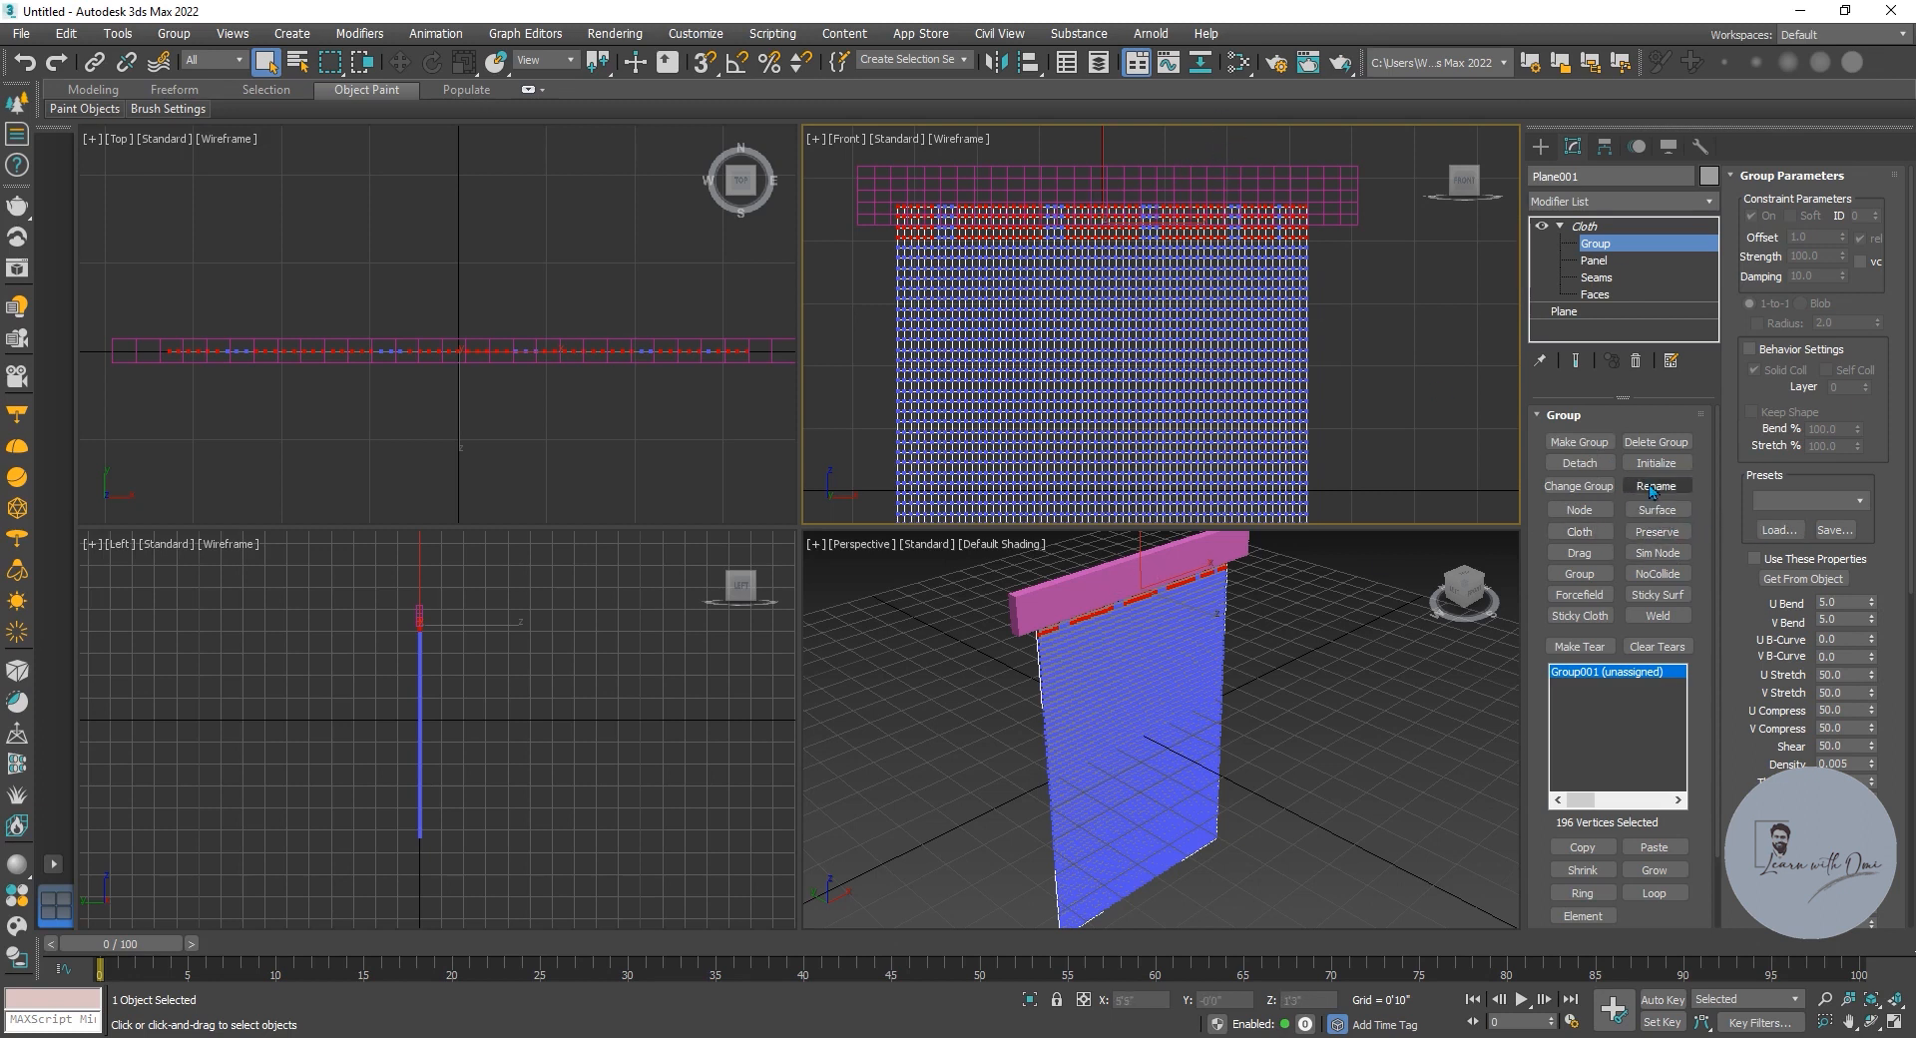
left_click(1663, 513)
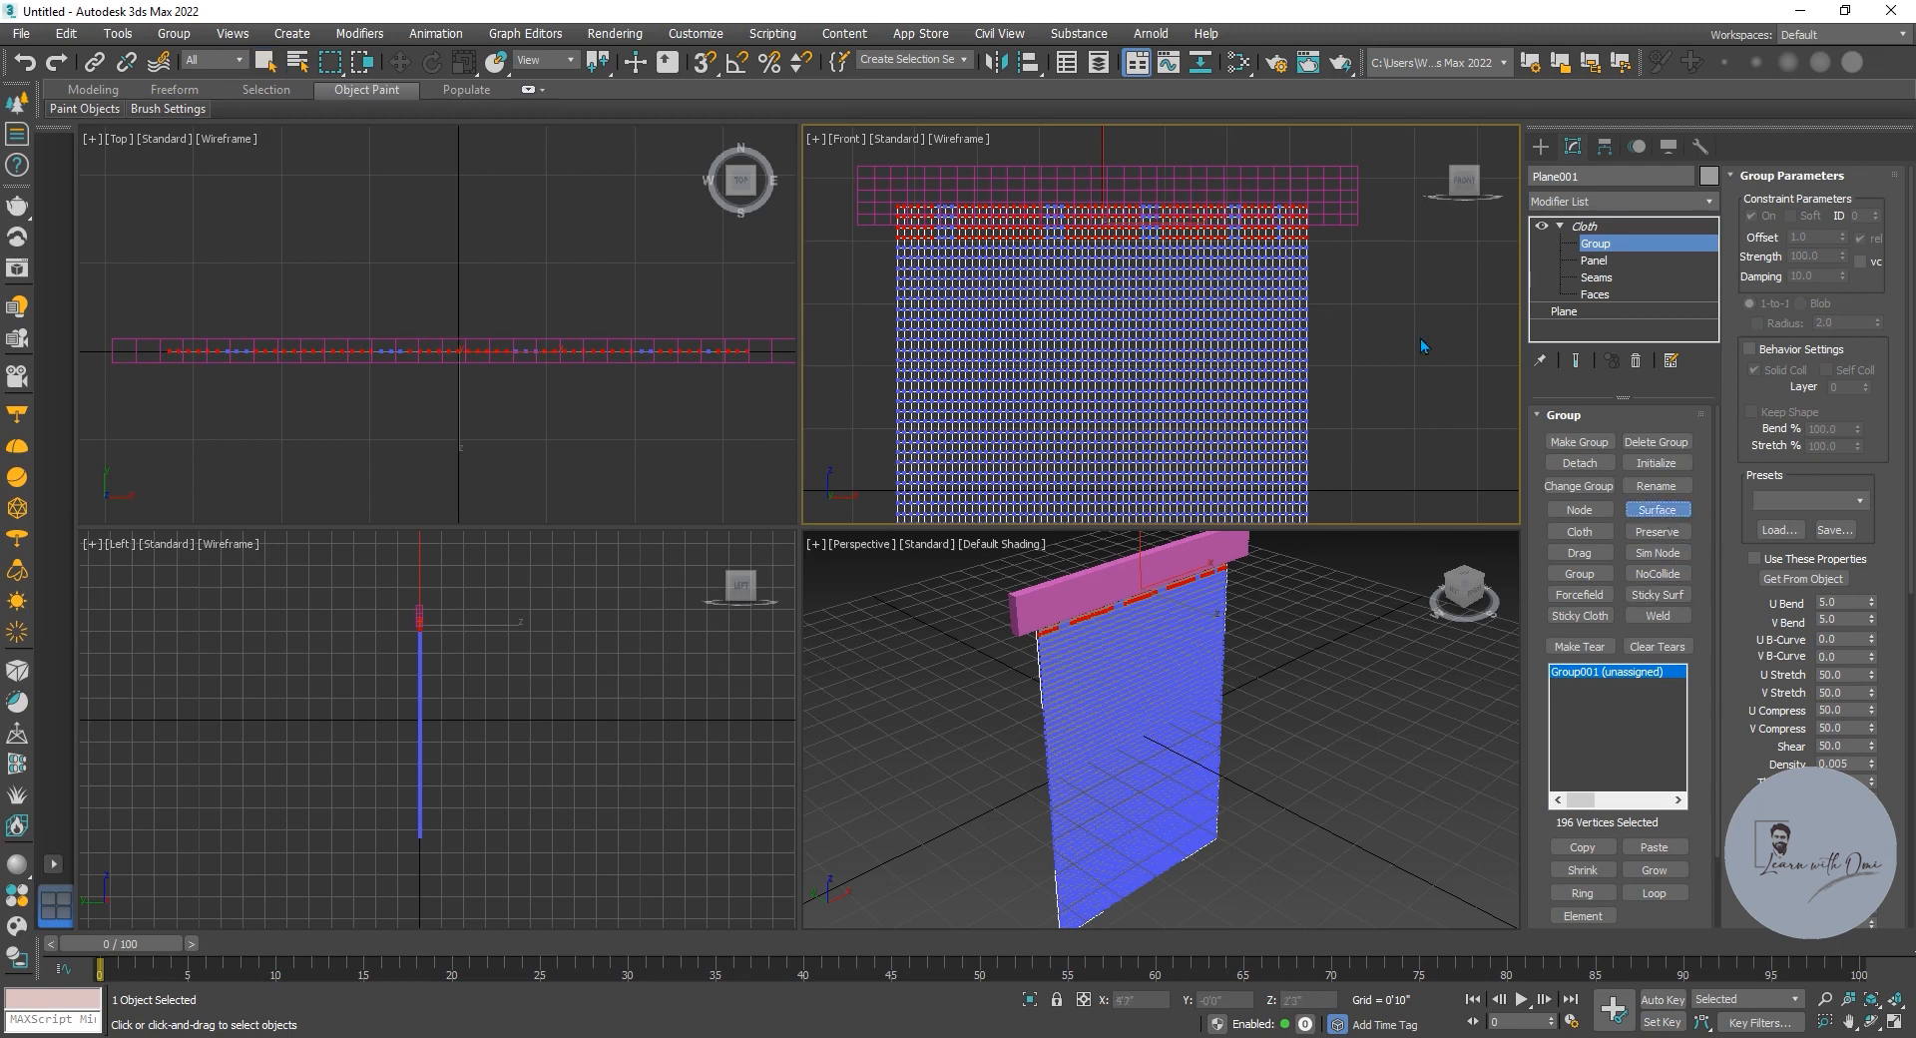
left_click(1358, 210)
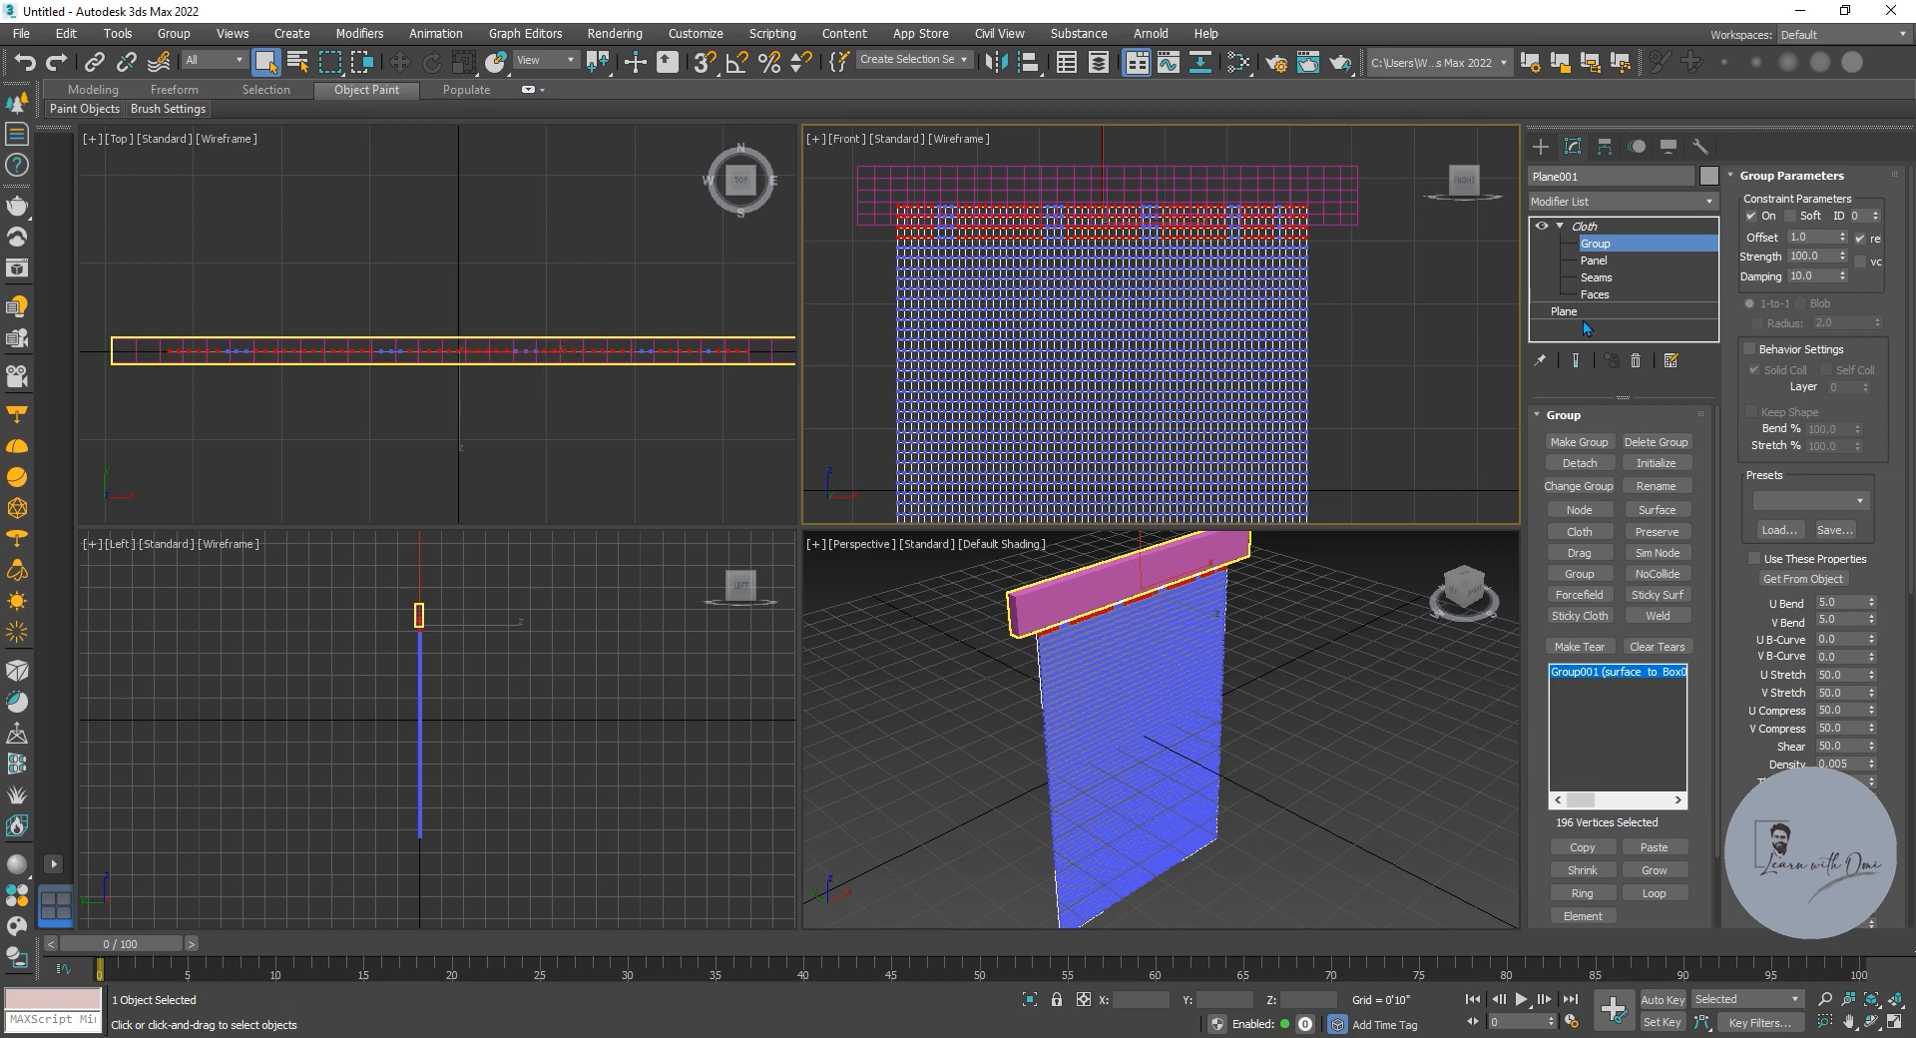
left_click(1597, 228)
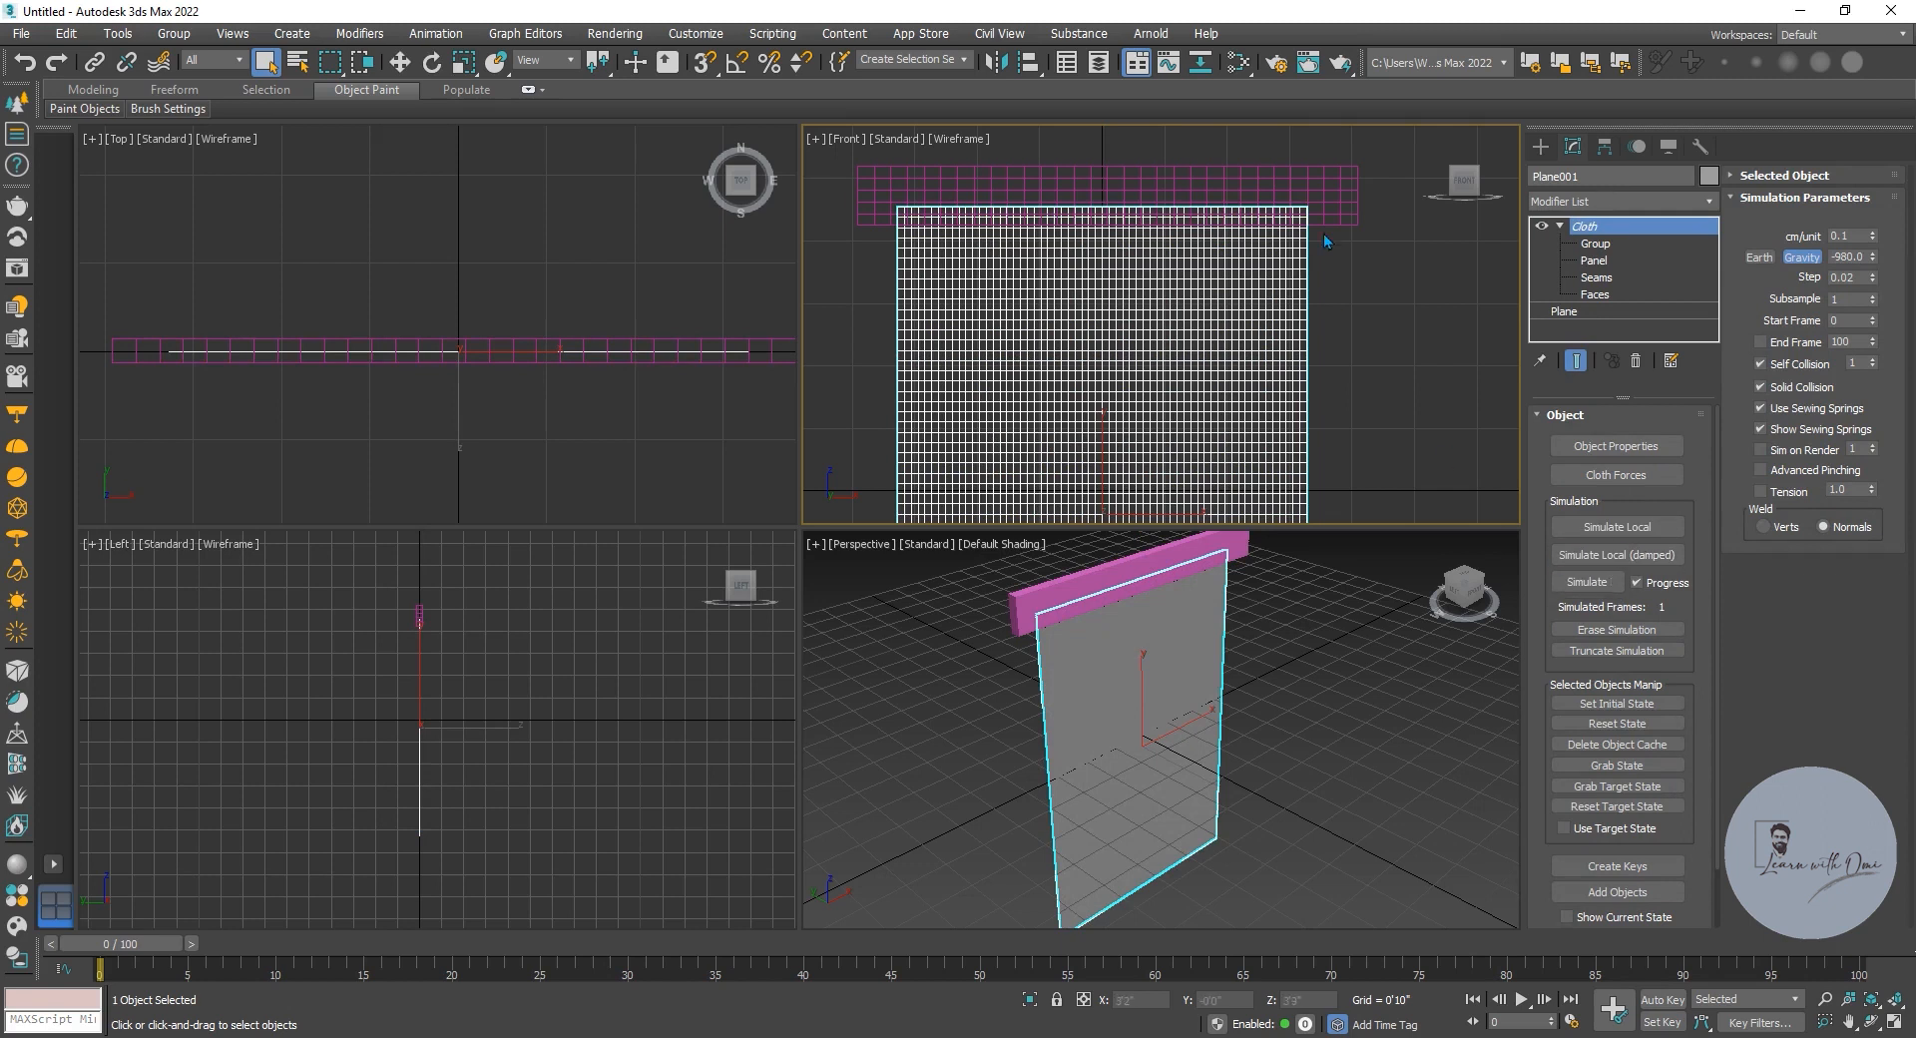
- Scale the box down to about 50% along the X axis so it is narrower than the cloth
left_click(1358, 201)
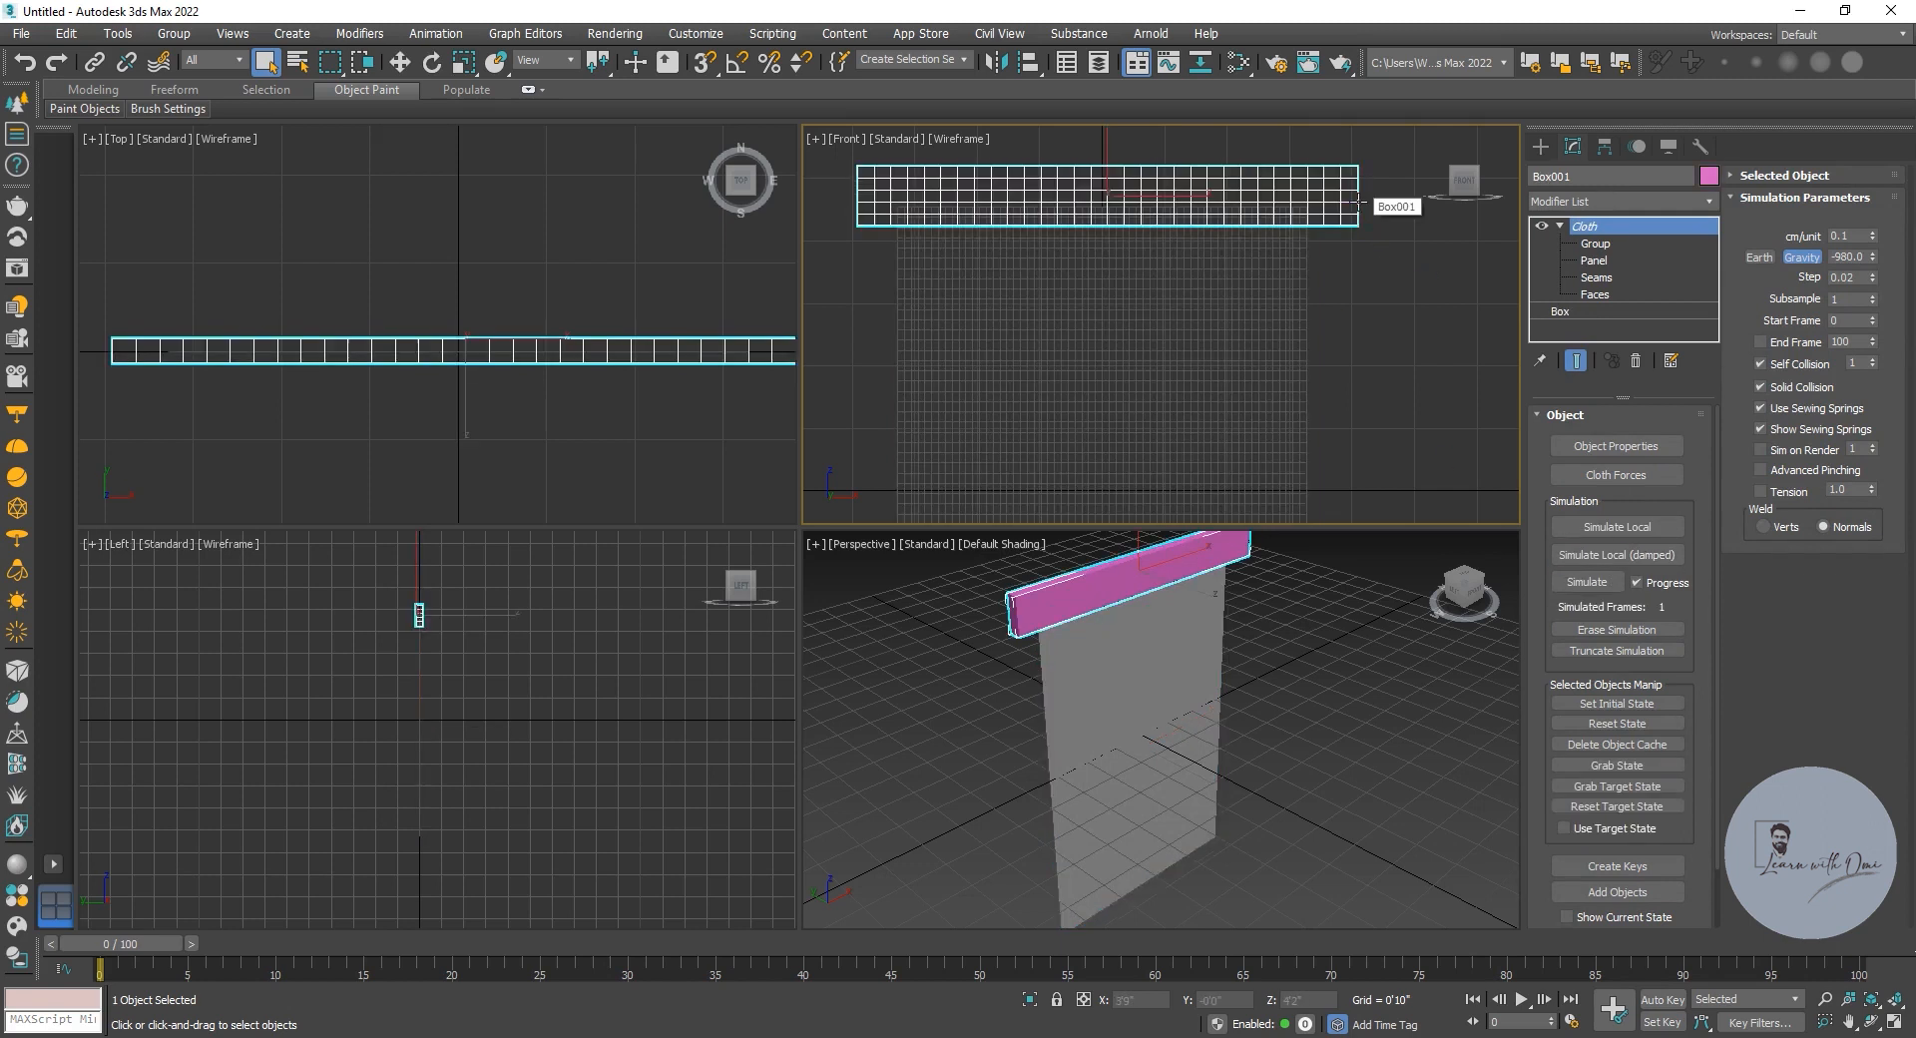
left_click(465, 63)
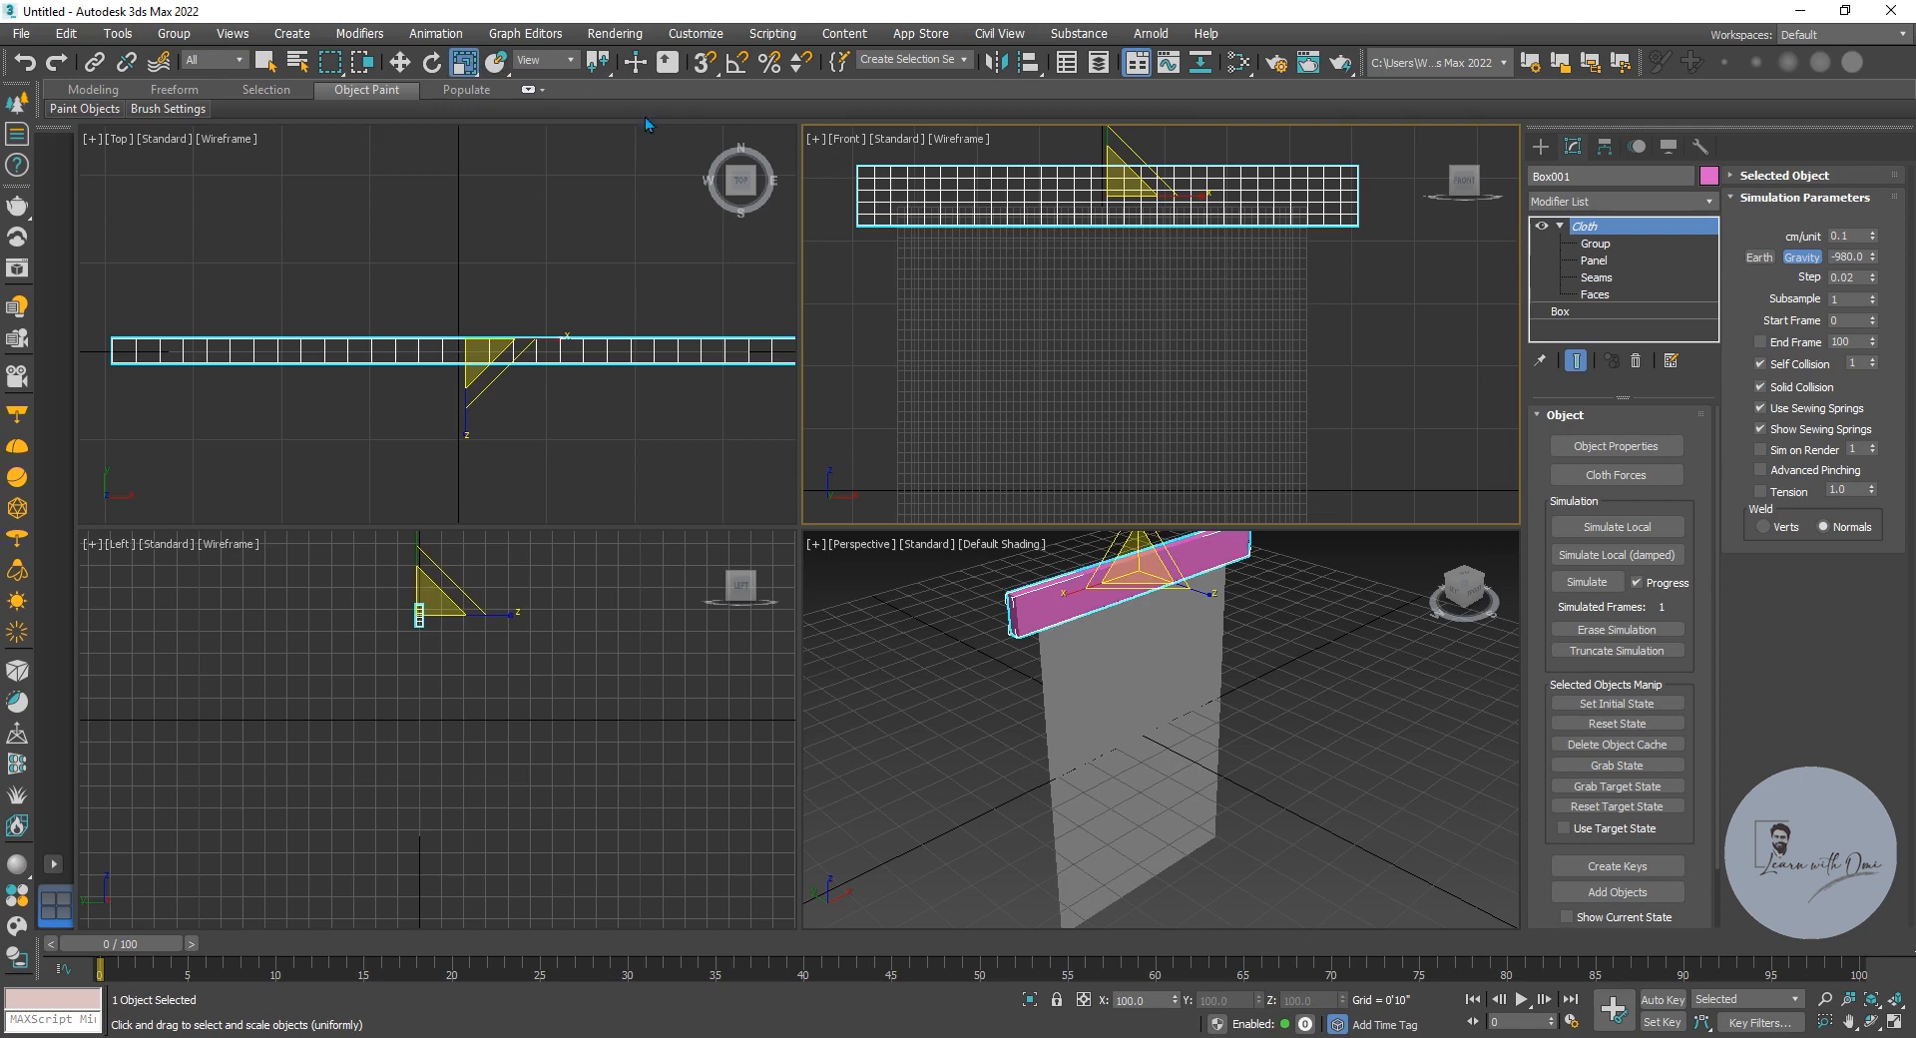
left_click_drag(1205, 196, 1134, 199)
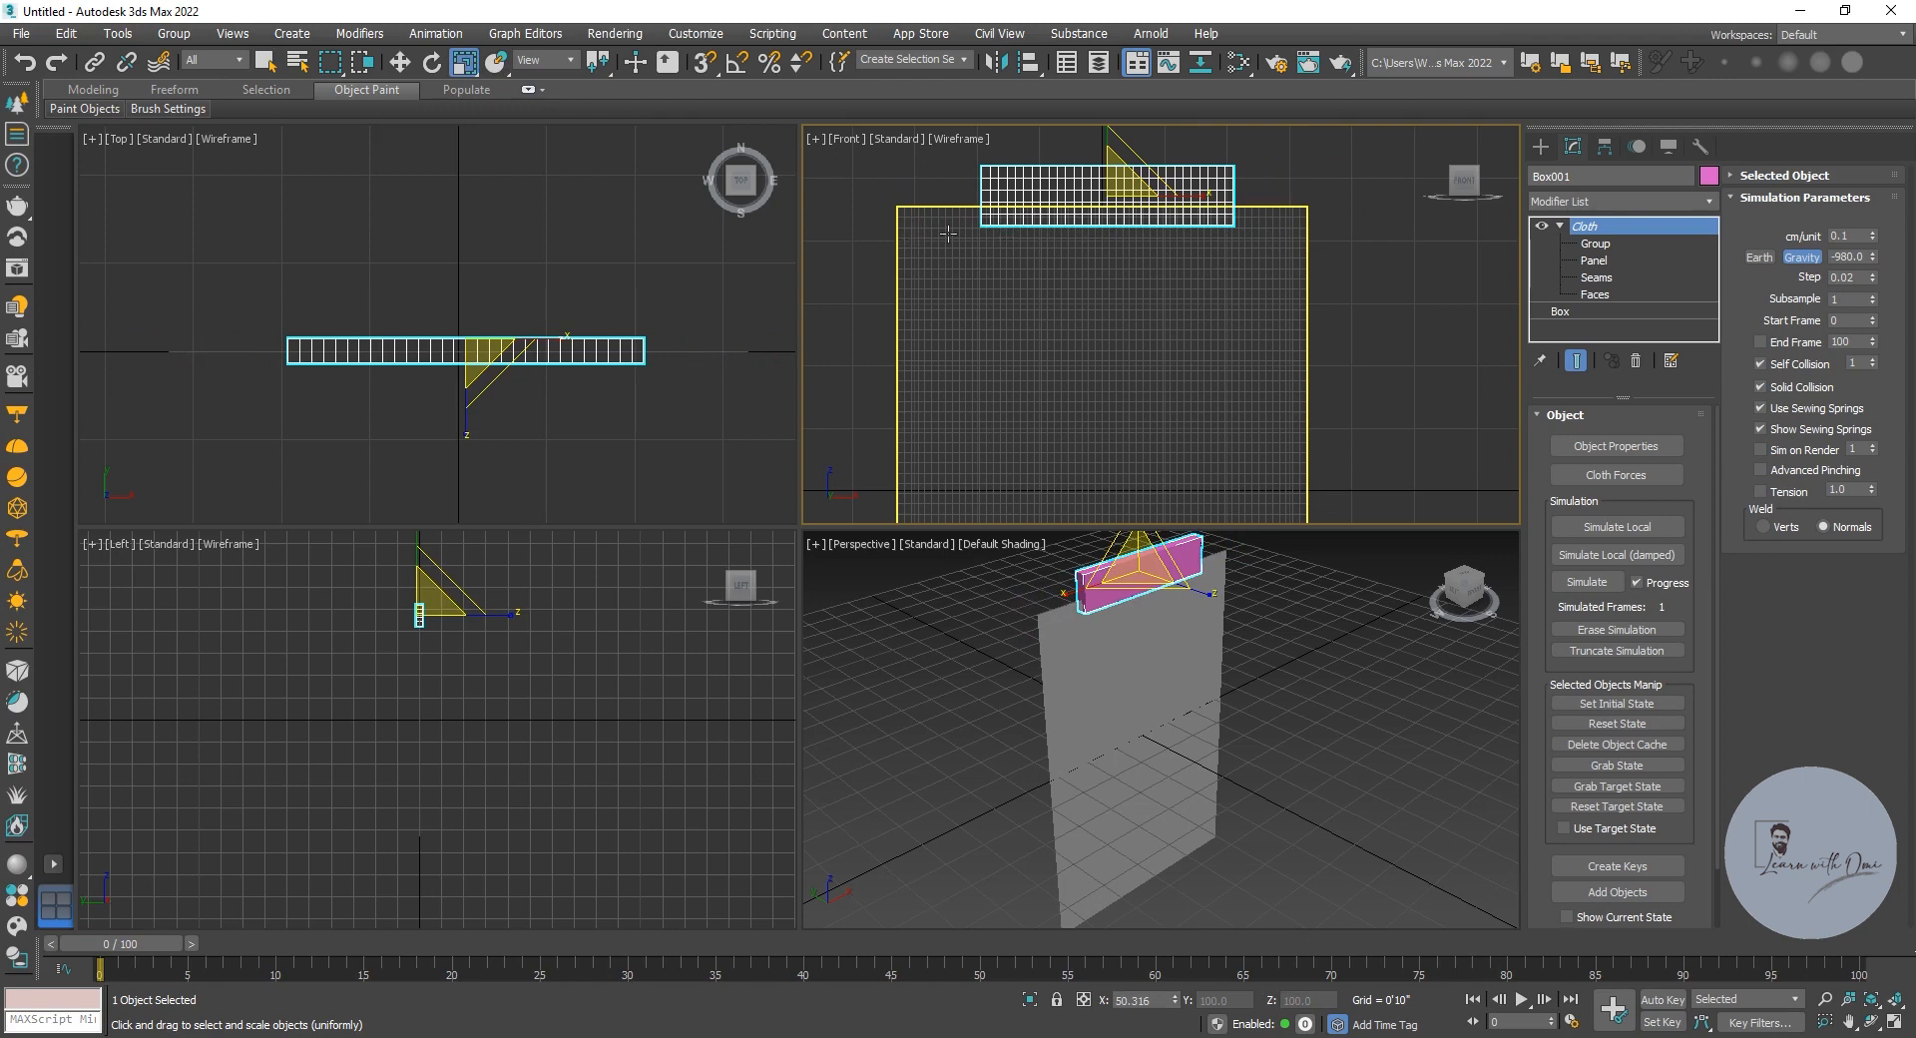
- Select the plane and run Simulate Local until it gathers into curtain folds below the box, then stop the simulation
left_click(399, 63)
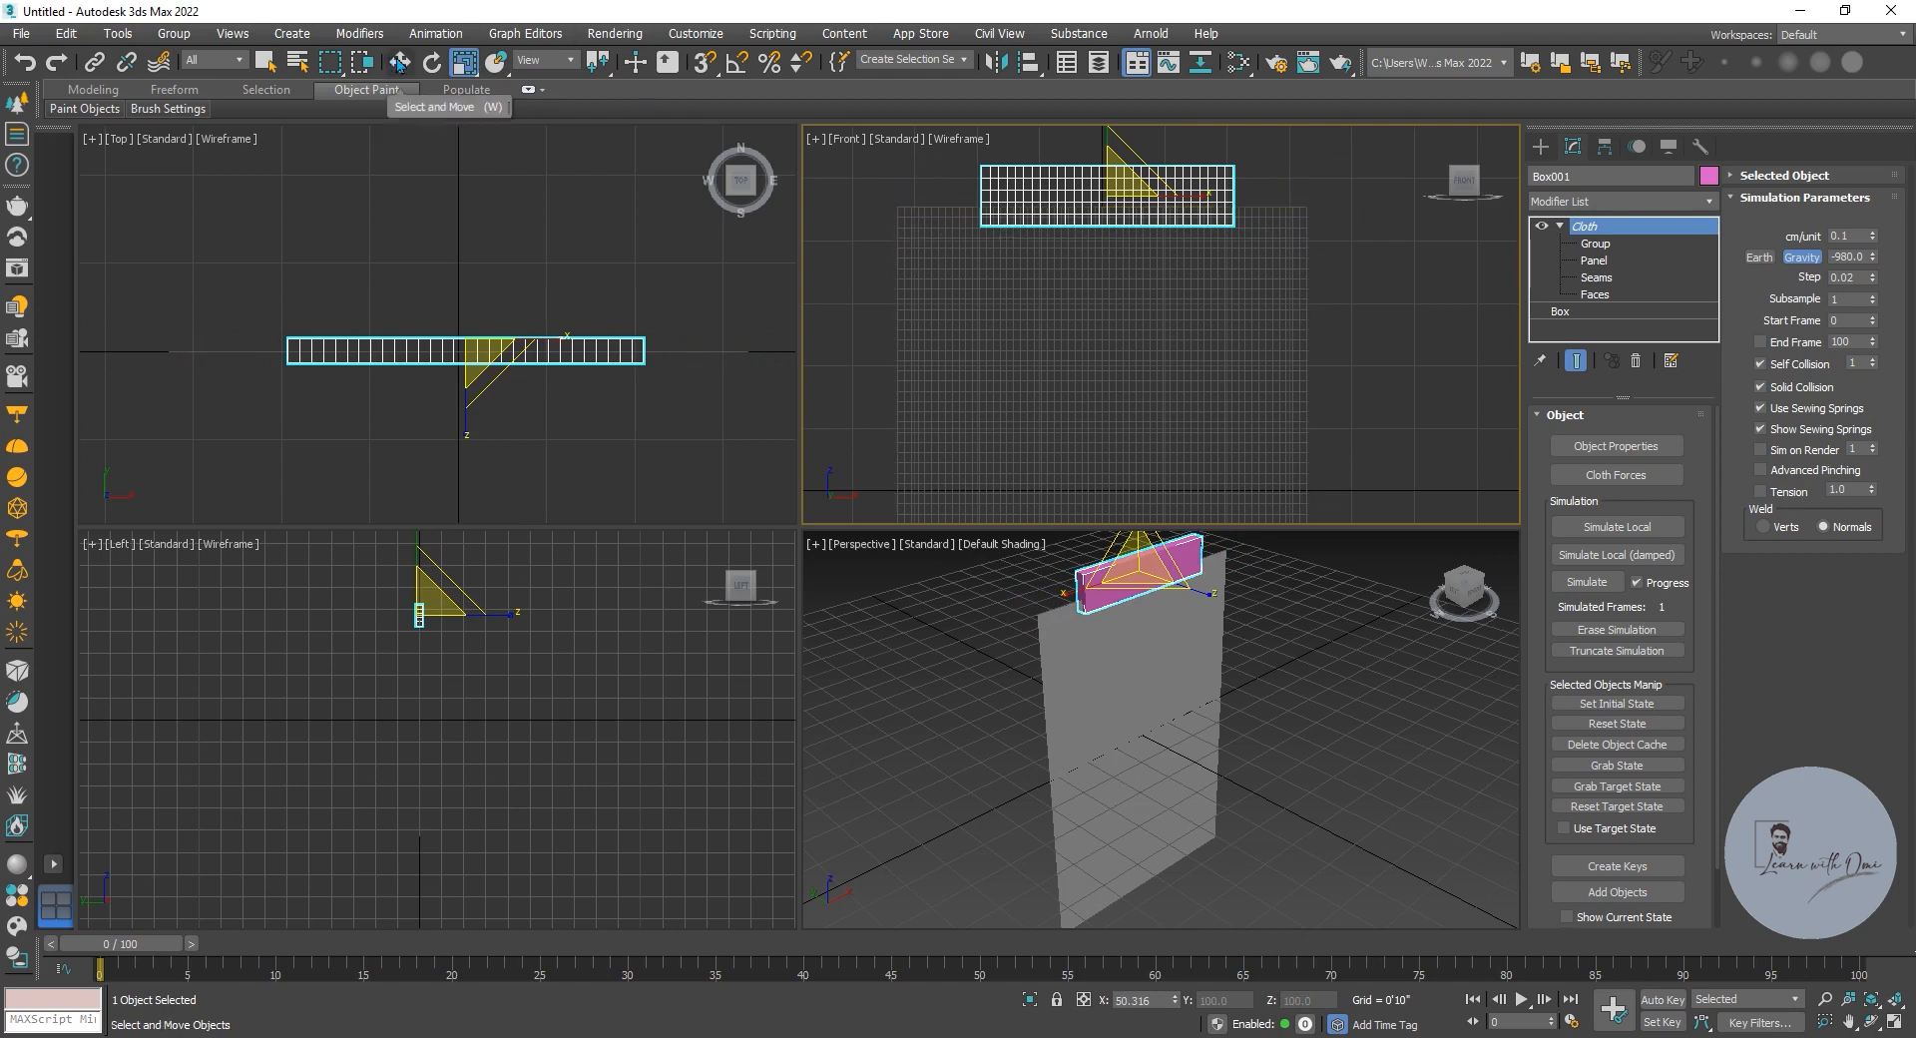
left_click(1075, 368)
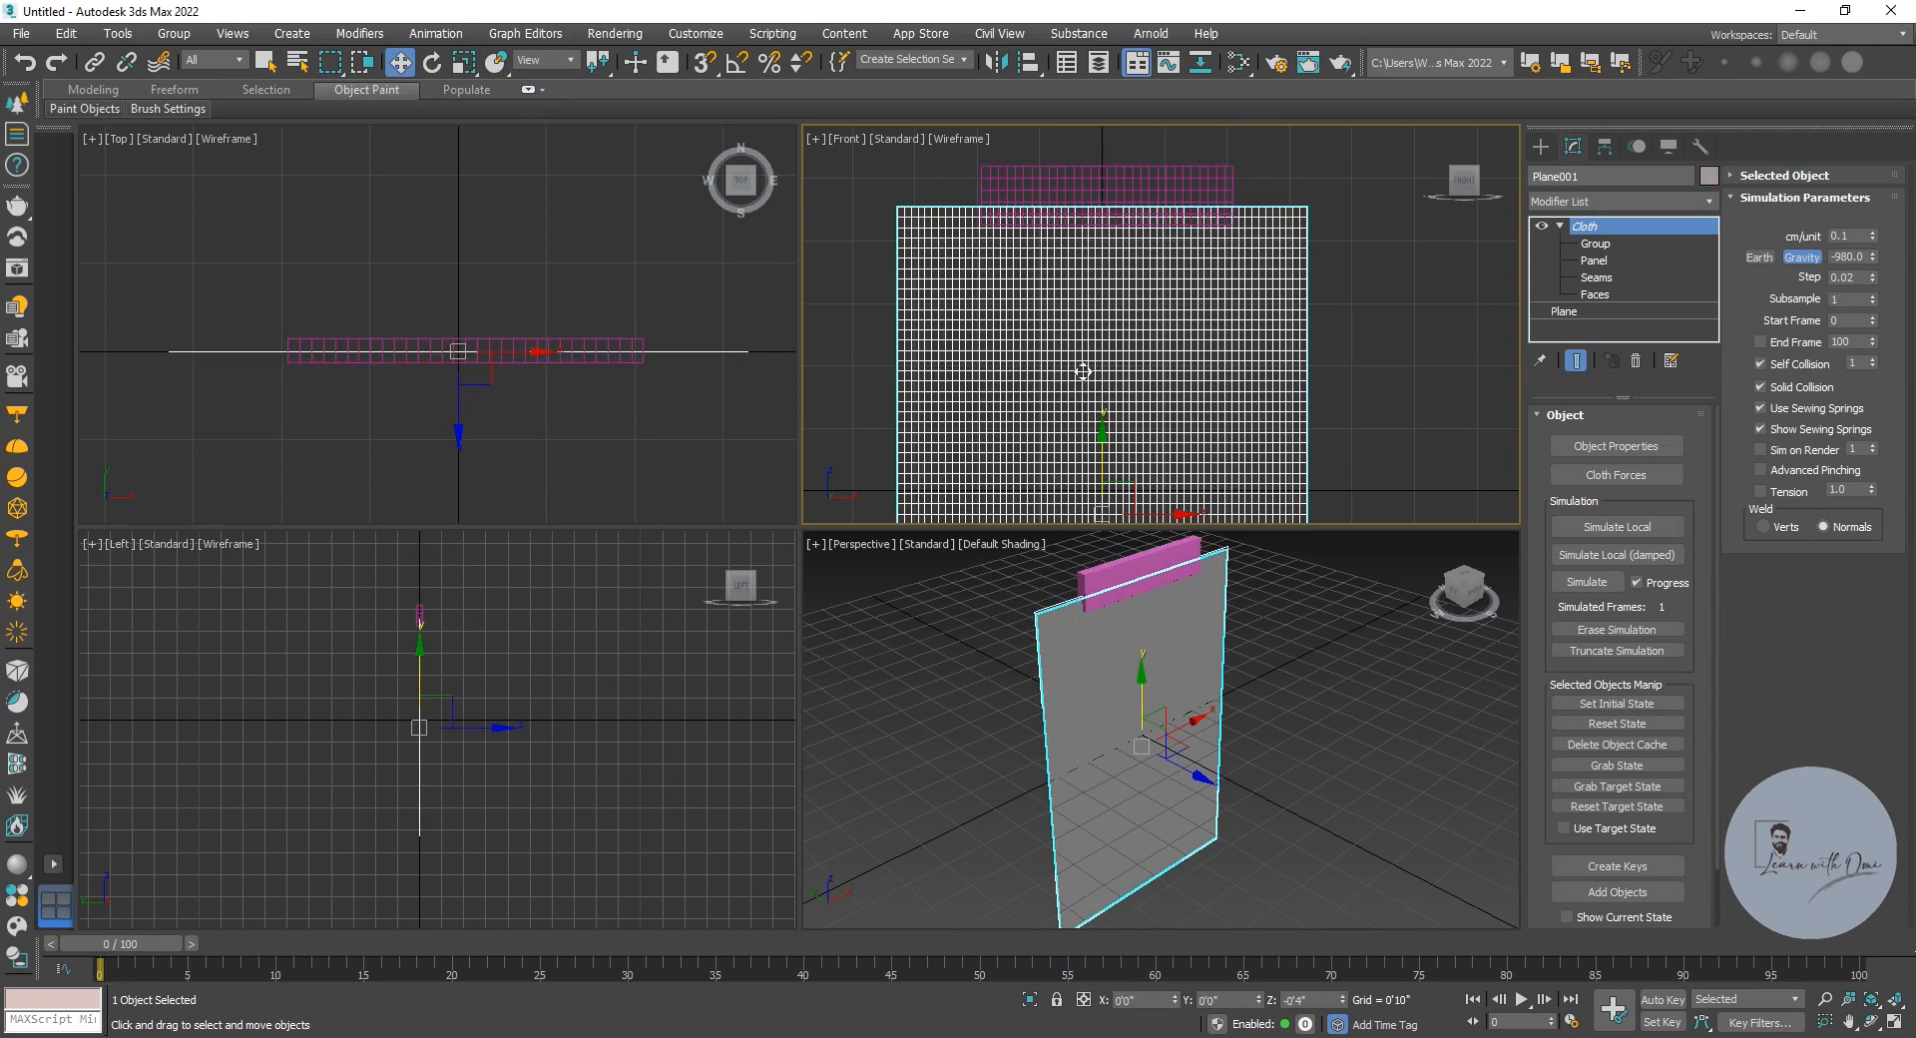
left_click(1614, 529)
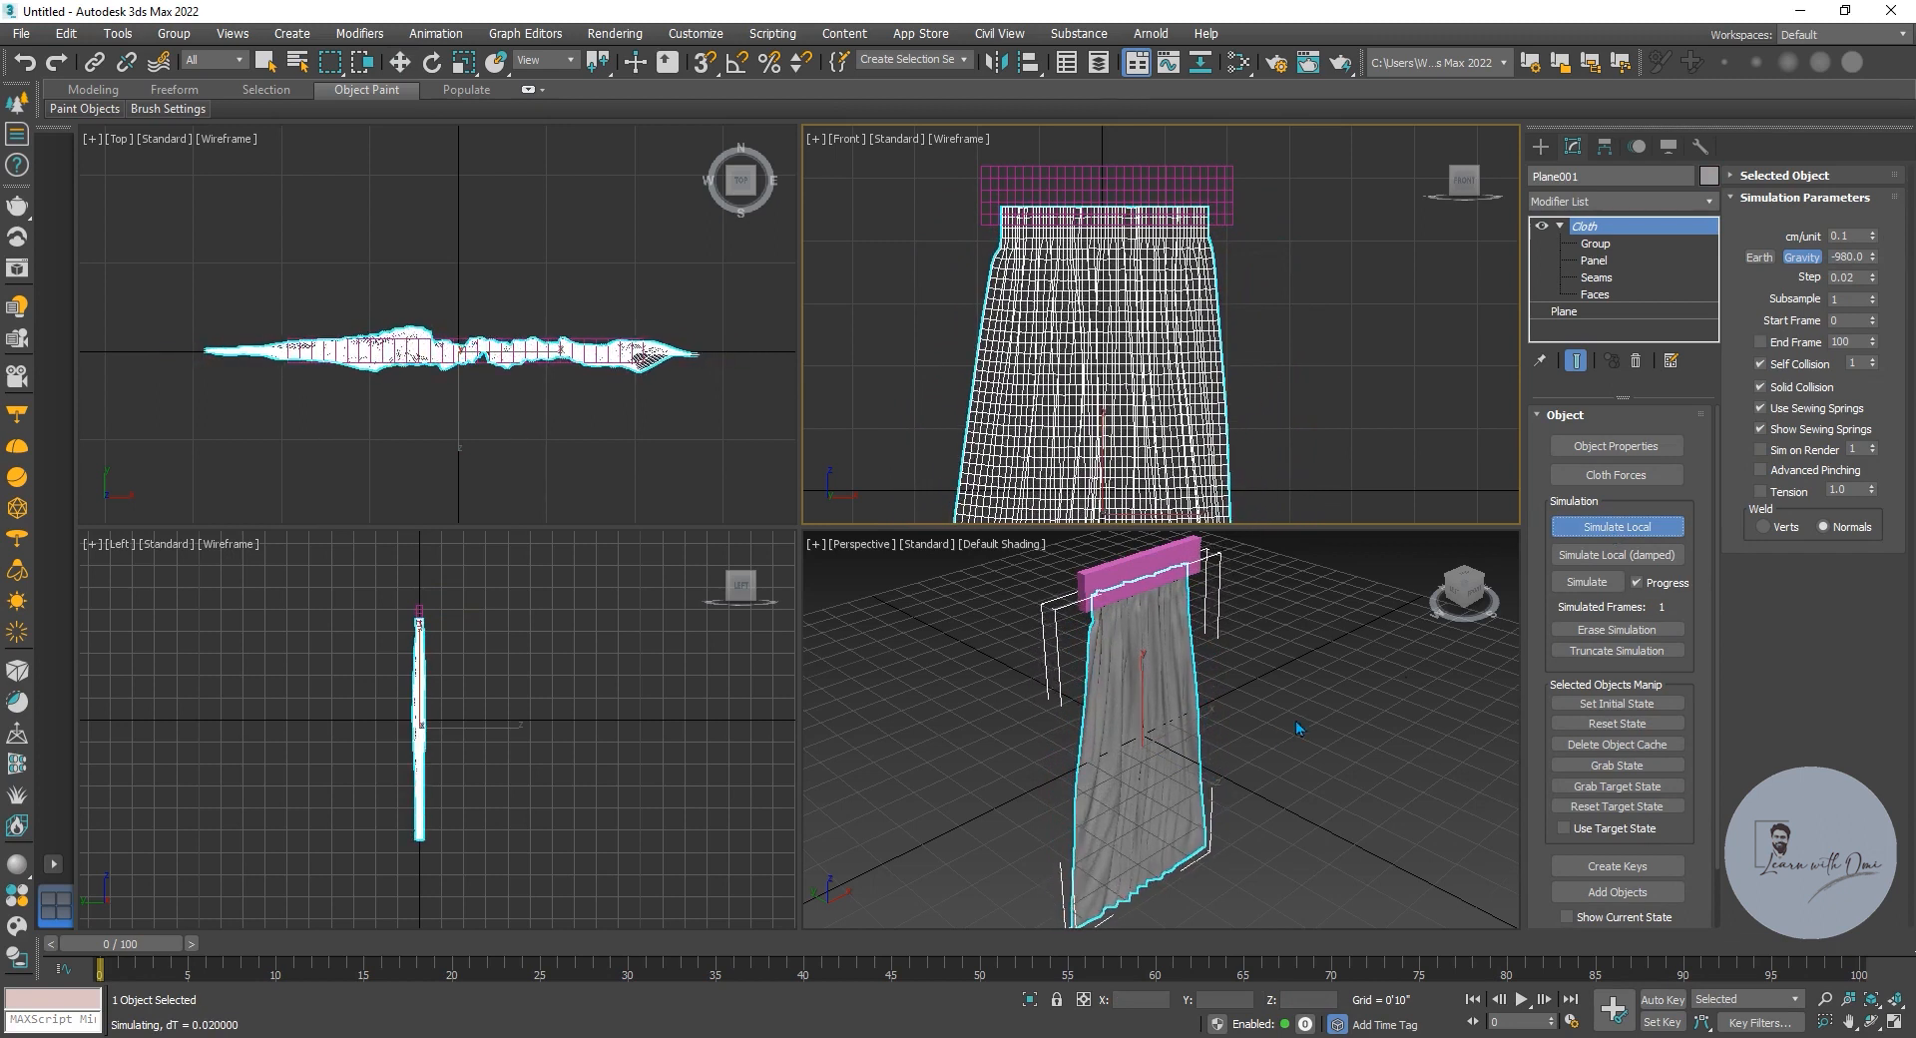
scroll(1115, 719, "up", 6)
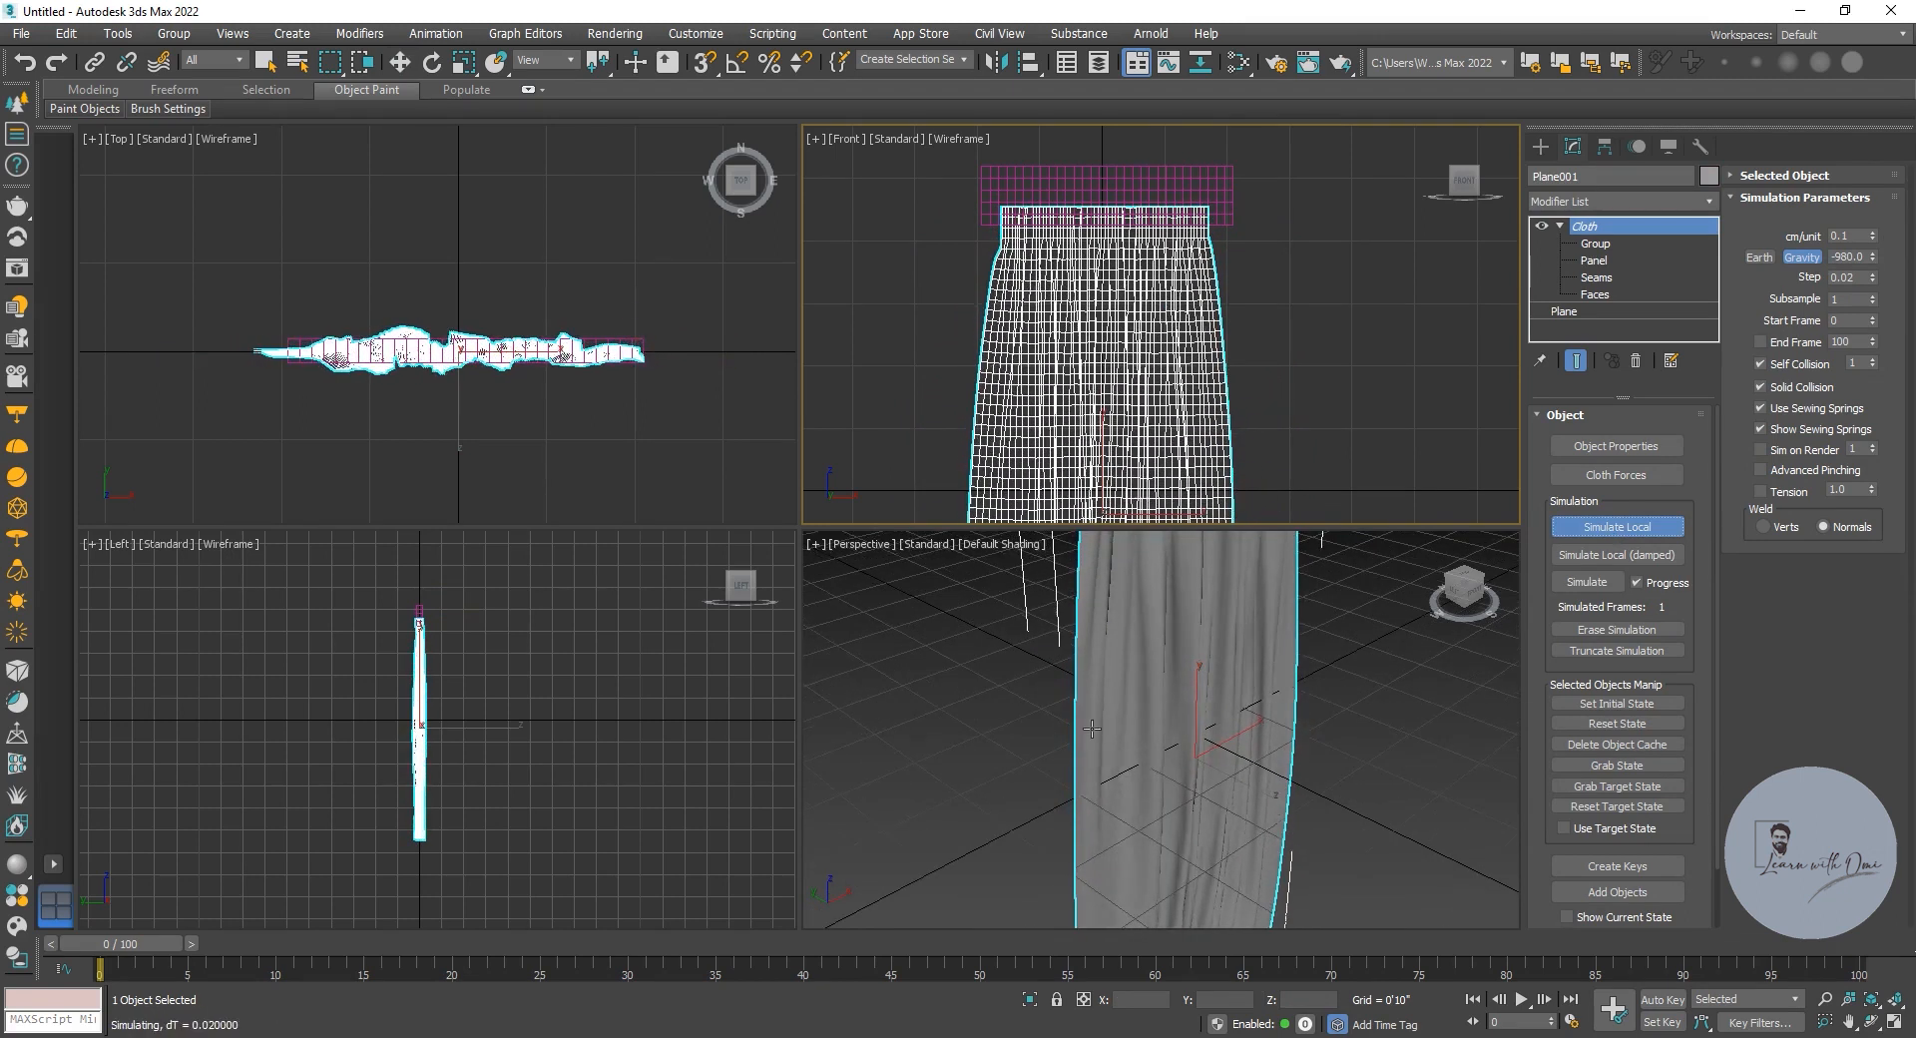
scroll(1123, 720, "down", 6)
middle_click_drag(1132, 724, 1102, 716)
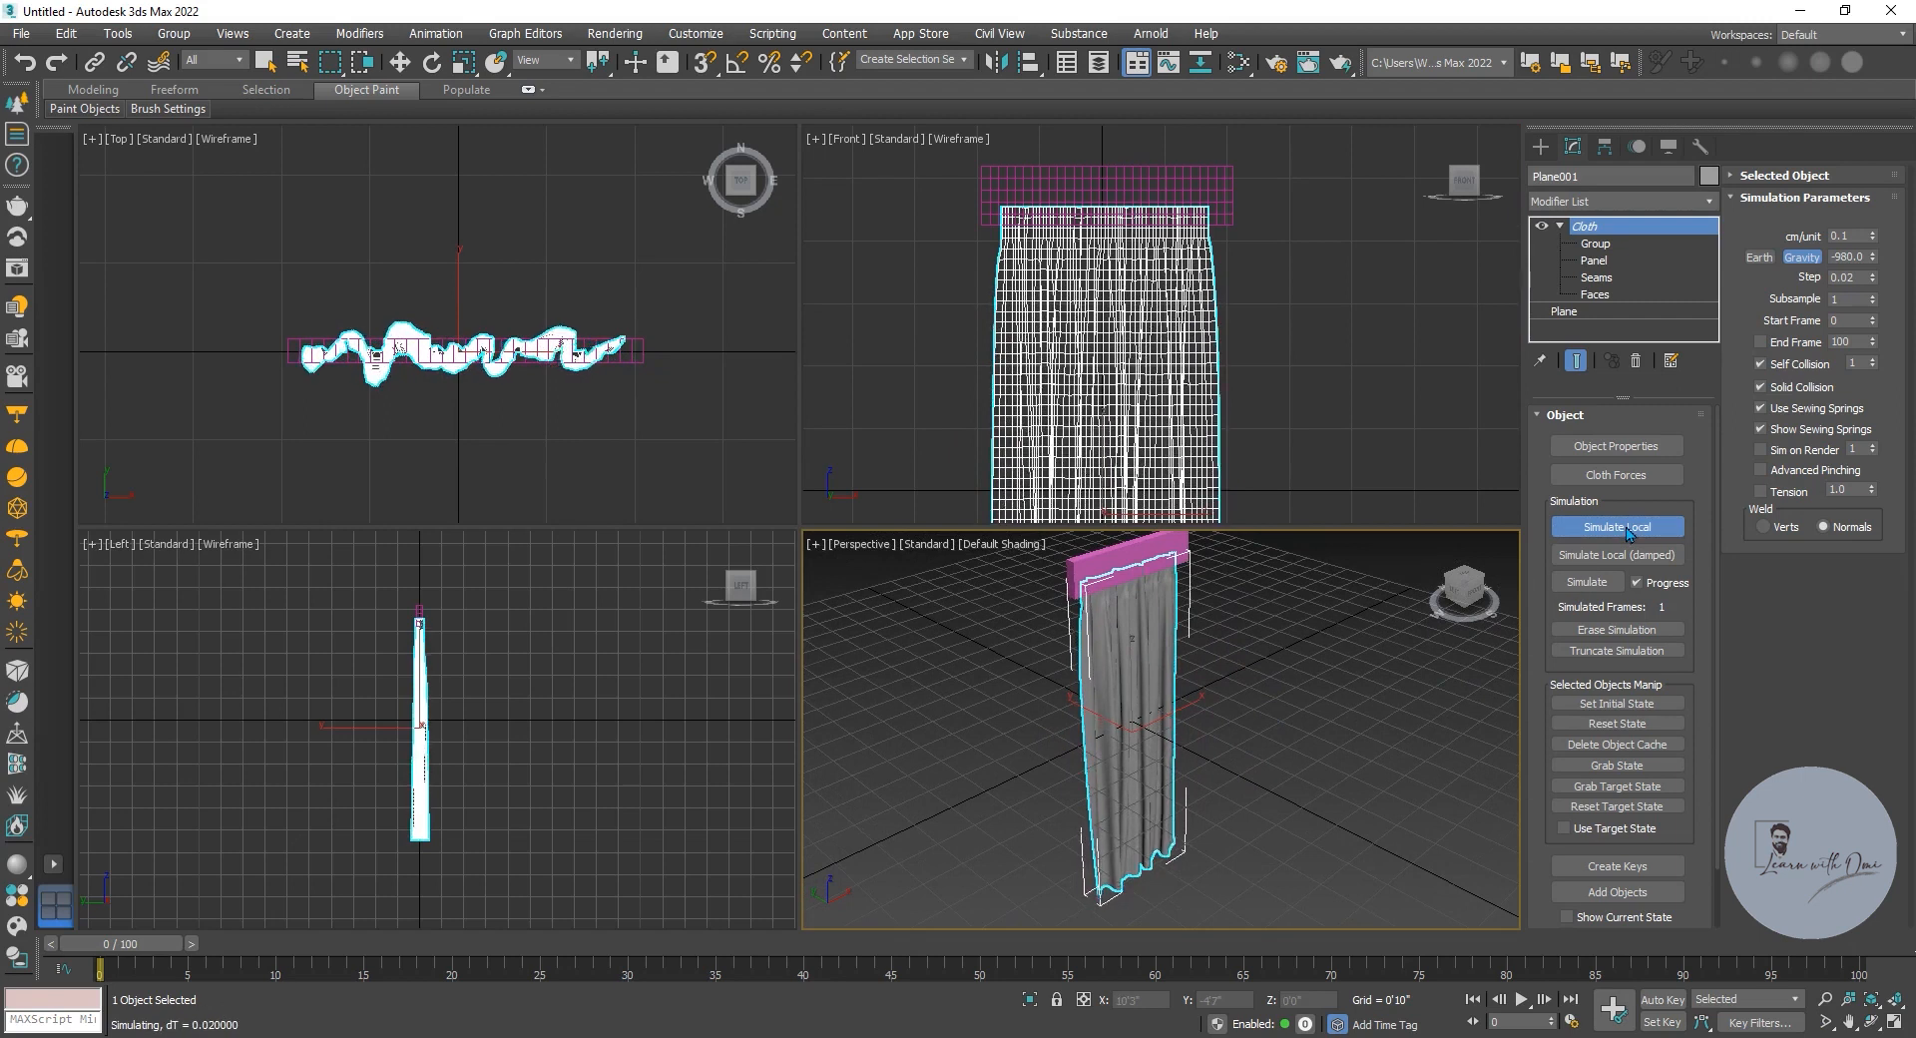
left_click(1618, 529)
- Delete the collision box above the draped cloth
scroll(1145, 705, "up", 3)
scroll(1144, 707, "down", 5)
middle_click_drag(1144, 726, 1131, 684)
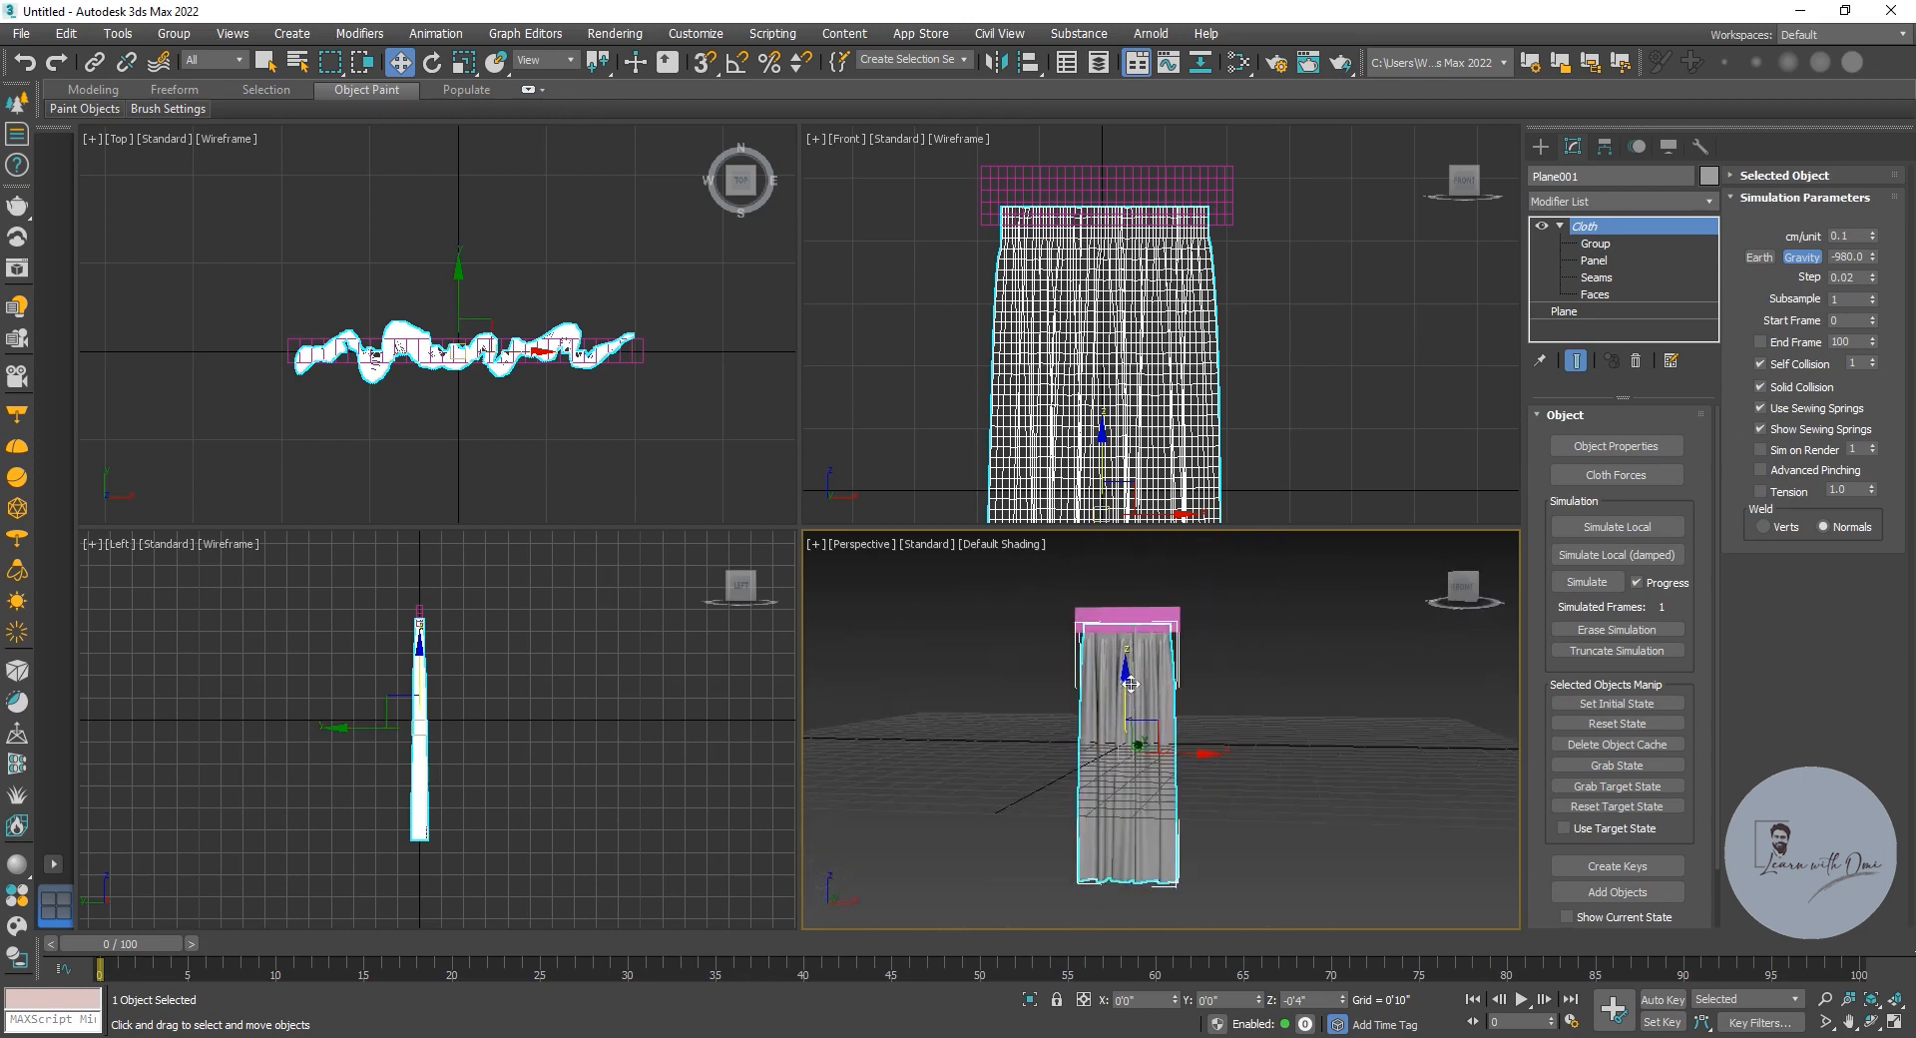
left_click(1129, 608)
key("Delete")
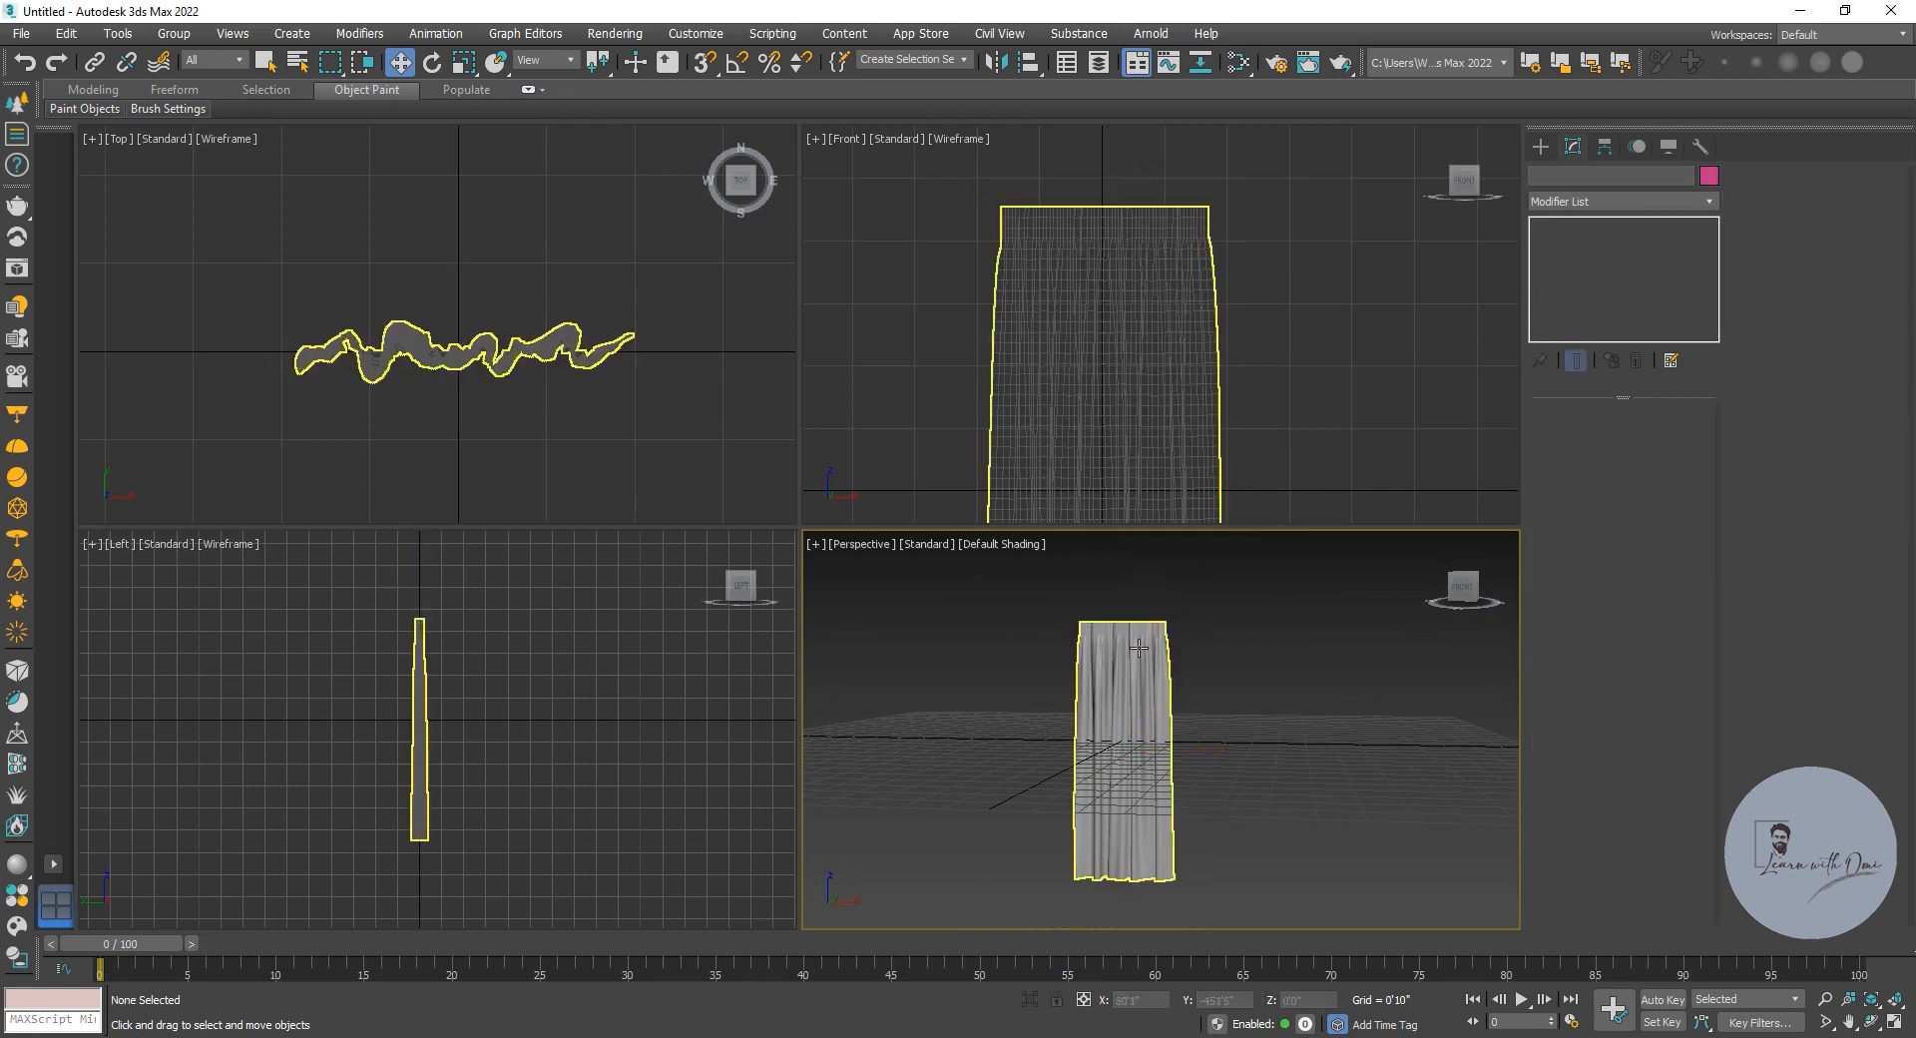
- Select the draped cloth and move it straight up to about 5'5" in Z, clear of the ground grid
left_click(1136, 647)
scroll(1053, 424, "down", 2)
left_click_drag(1080, 411, 1080, 213)
scroll(1147, 611, "down", 4)
middle_click_drag(1147, 611, 1145, 618)
scroll(1145, 615, "up", 4)
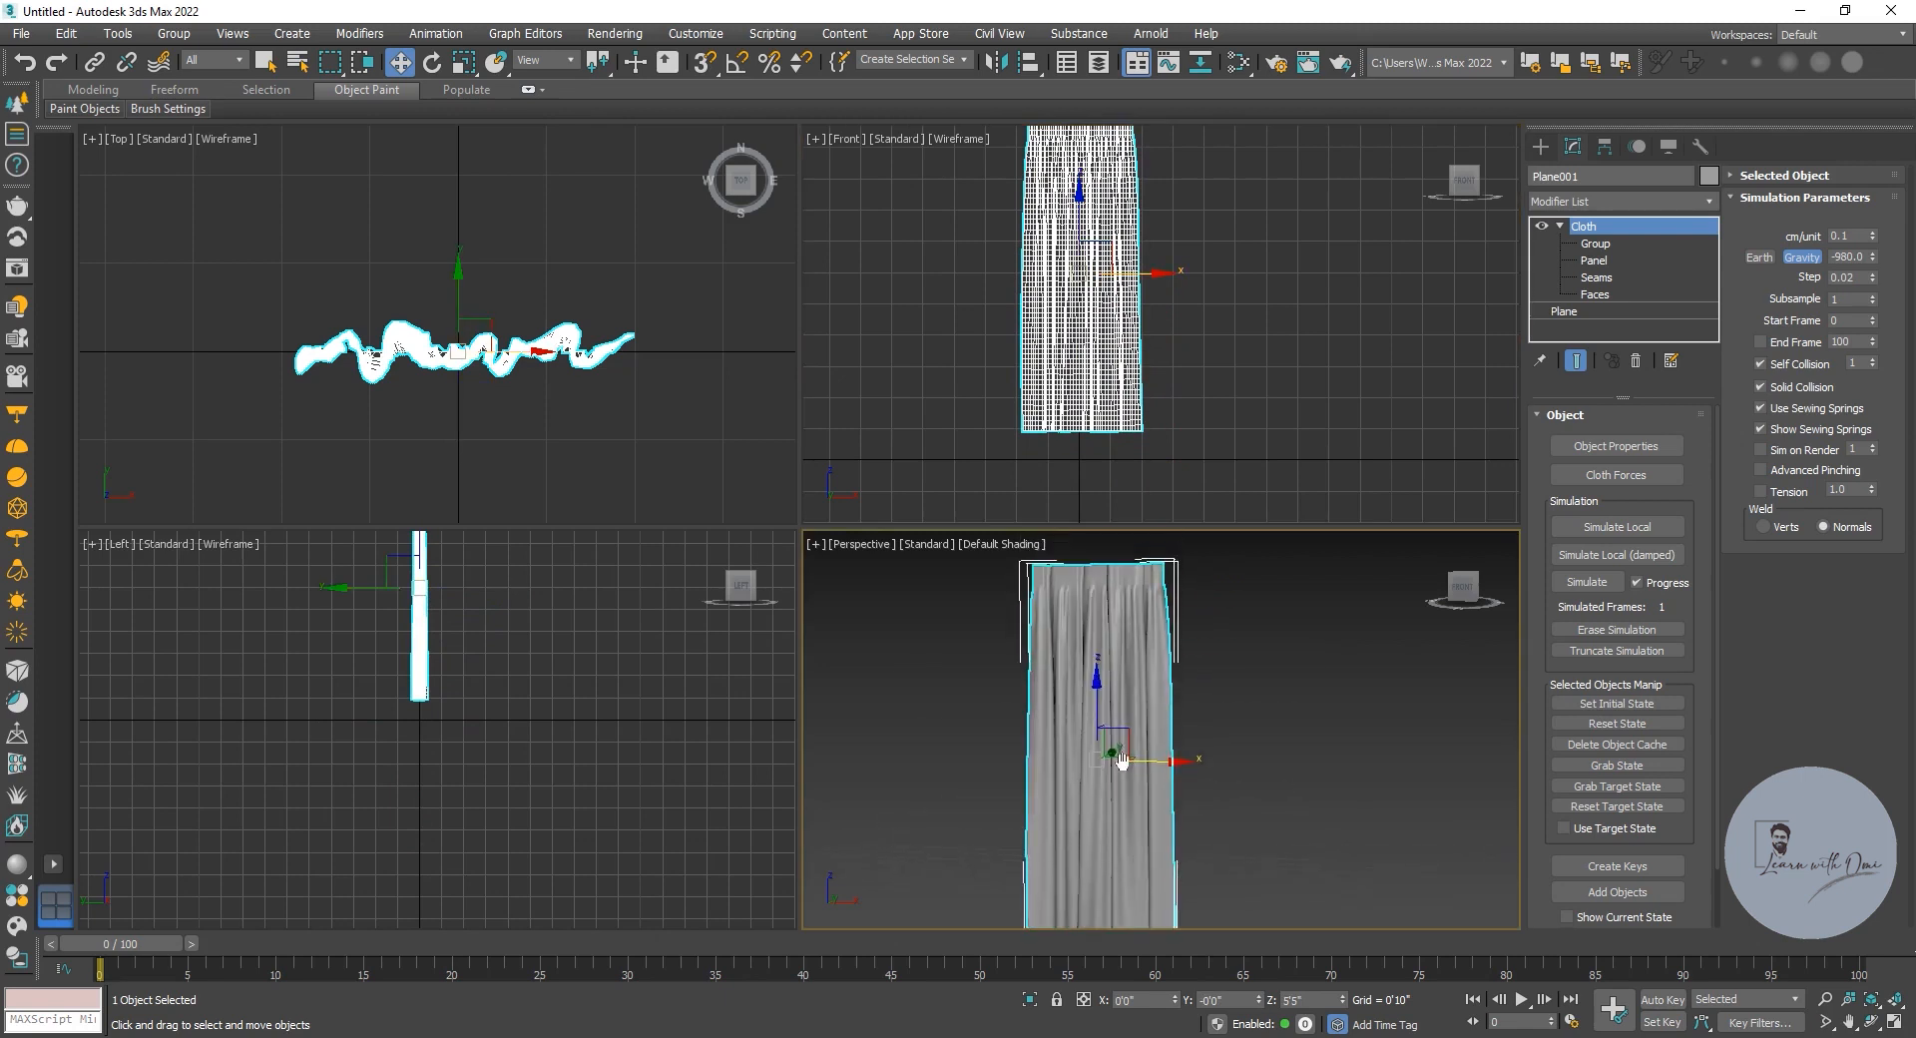
scroll(1100, 676, "down", 2)
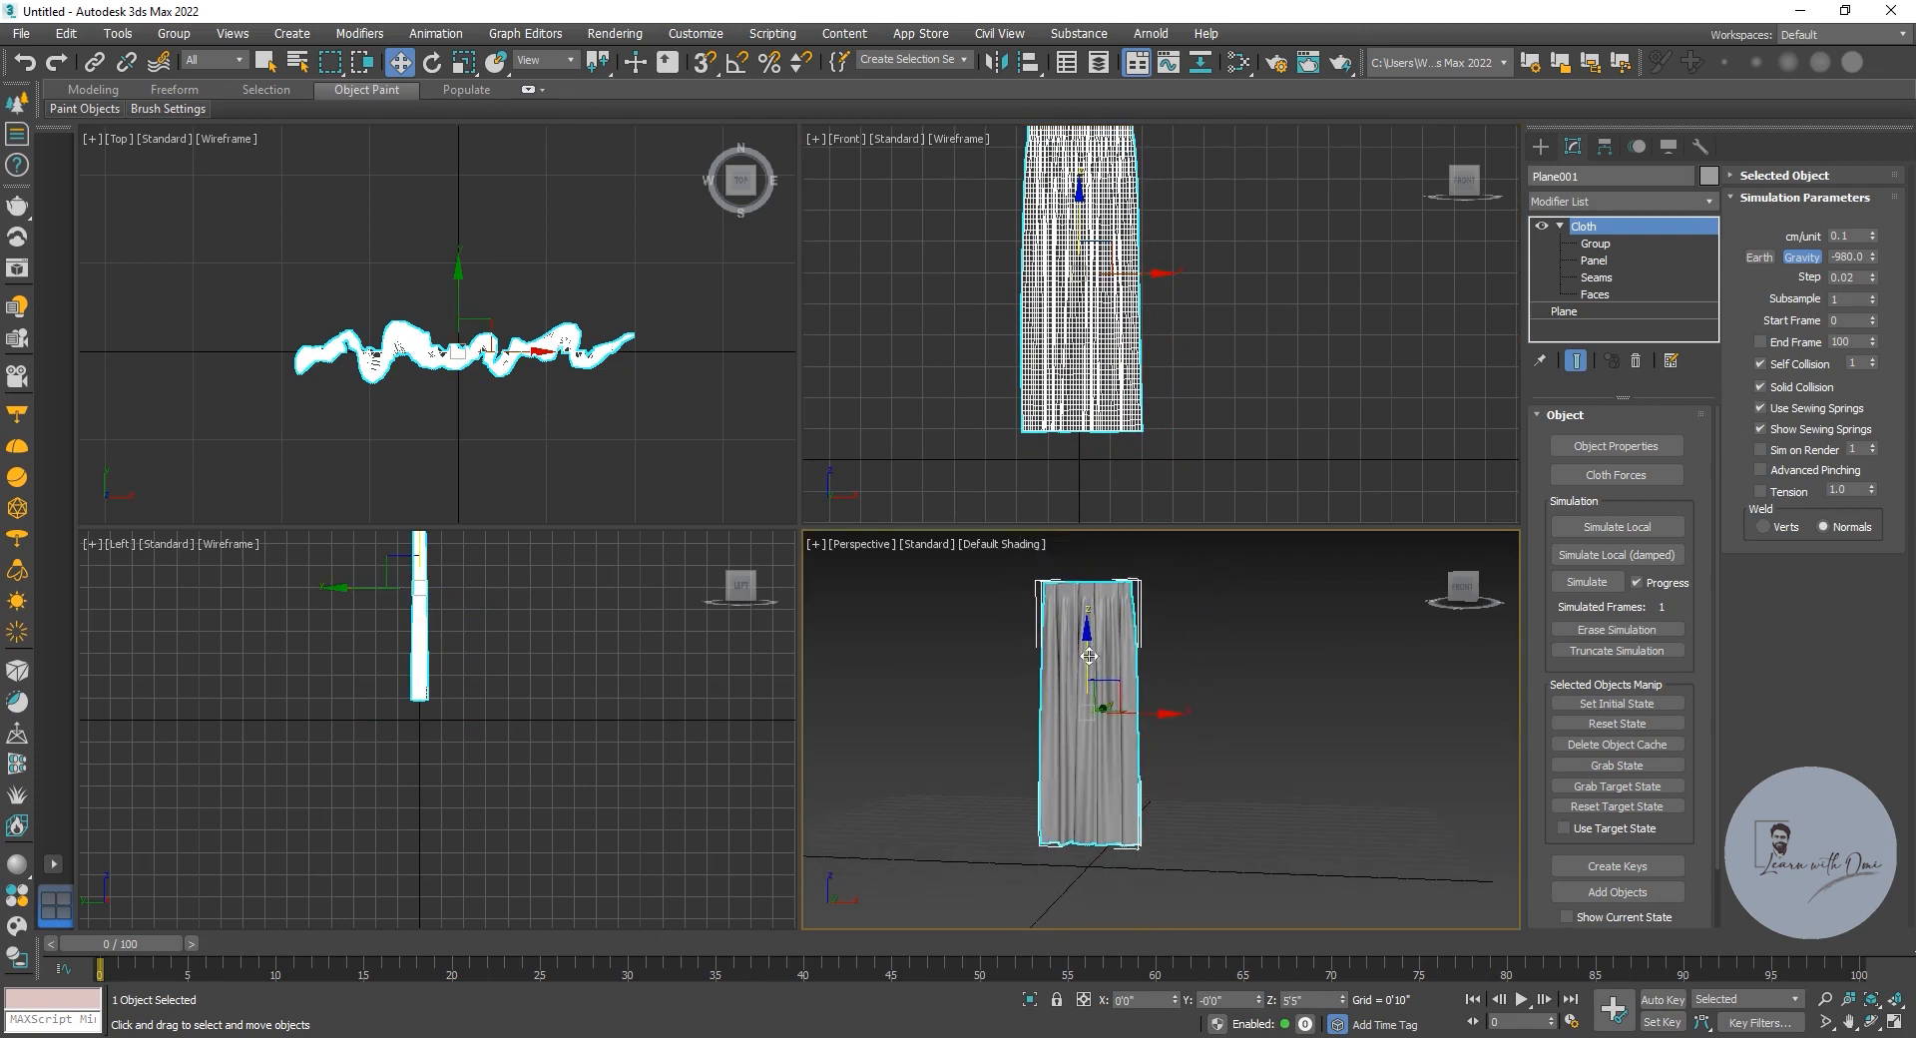